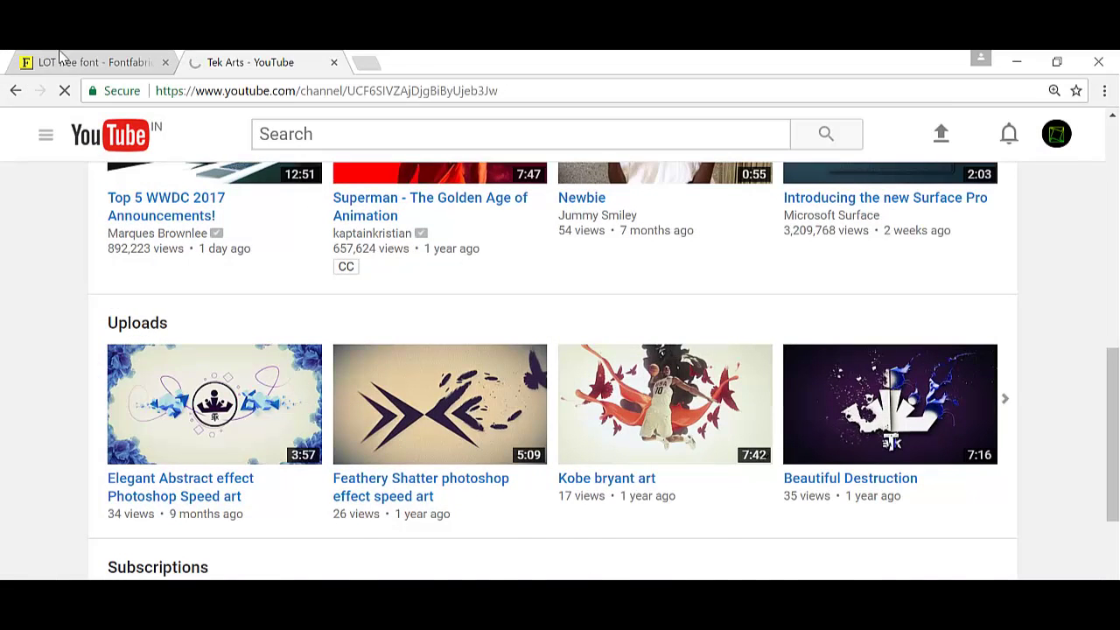
# Switch to the 'LOT free font - Fontfabric' page in the browser.
pyautogui.click(62, 59)
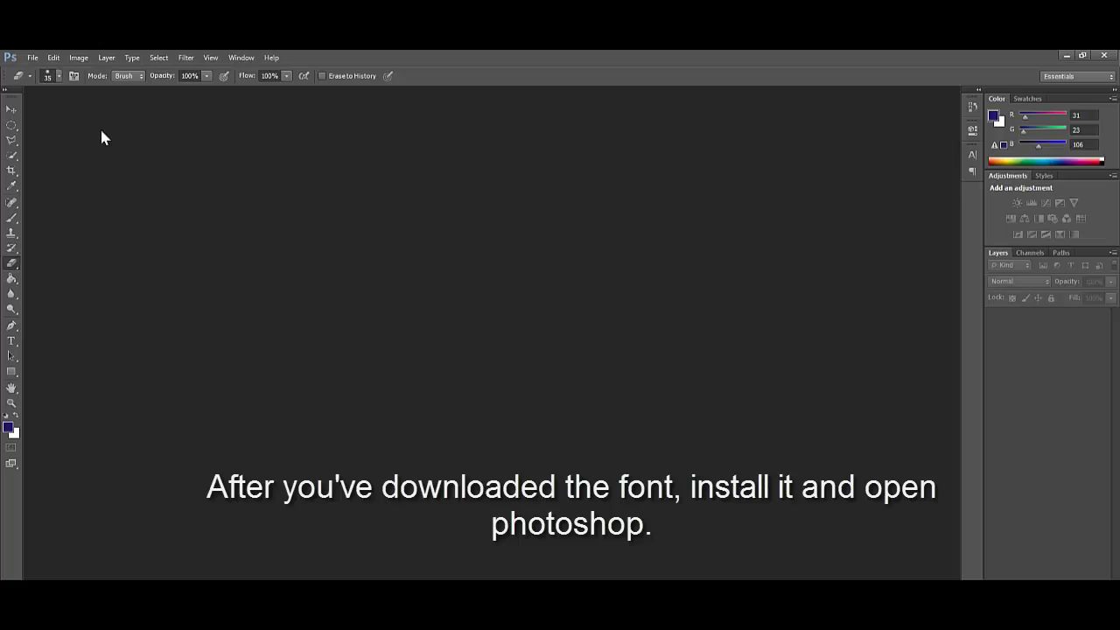
# Create a new 1920×1080 pixel document and fit it to the screen.
pyautogui.click(32, 58)
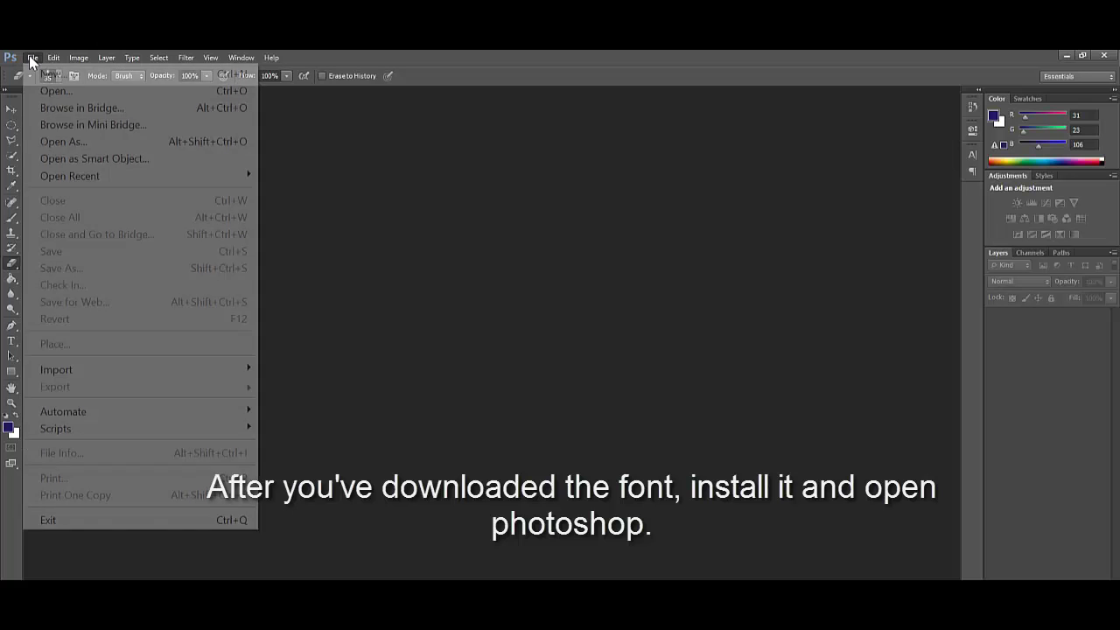
pyautogui.click(40, 73)
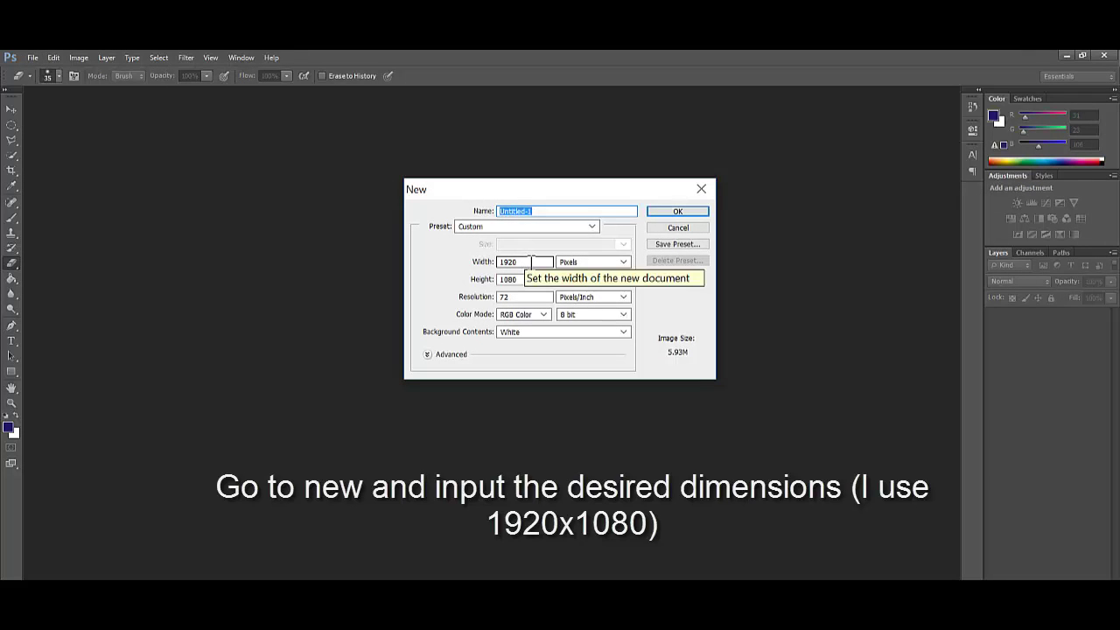
pyautogui.doubleClick(532, 261)
pyautogui.press('Tab')
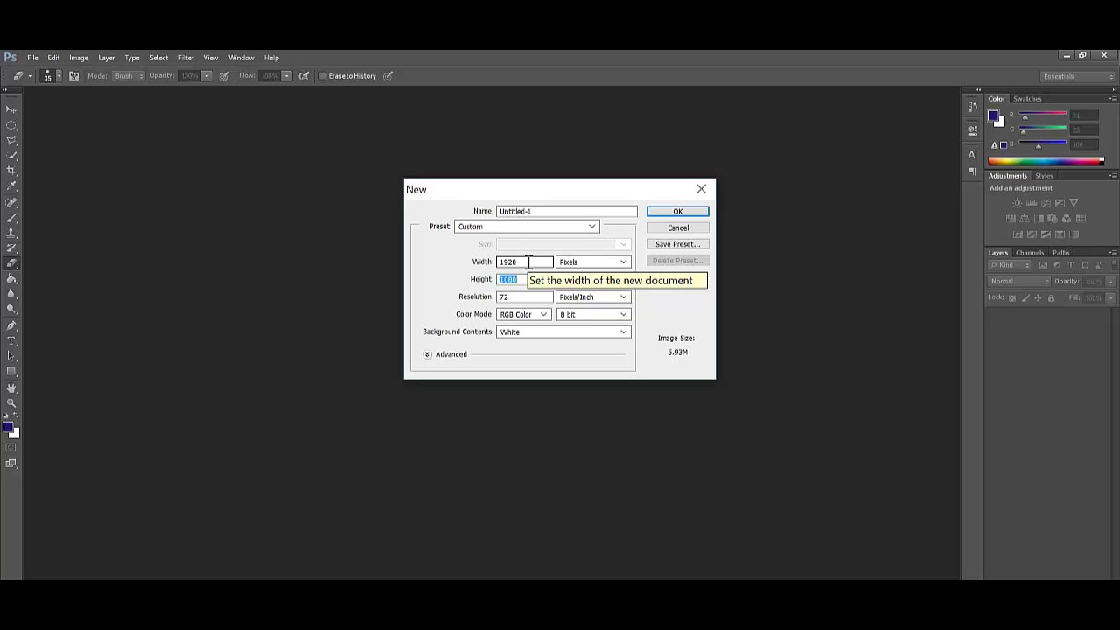
pyautogui.click(678, 211)
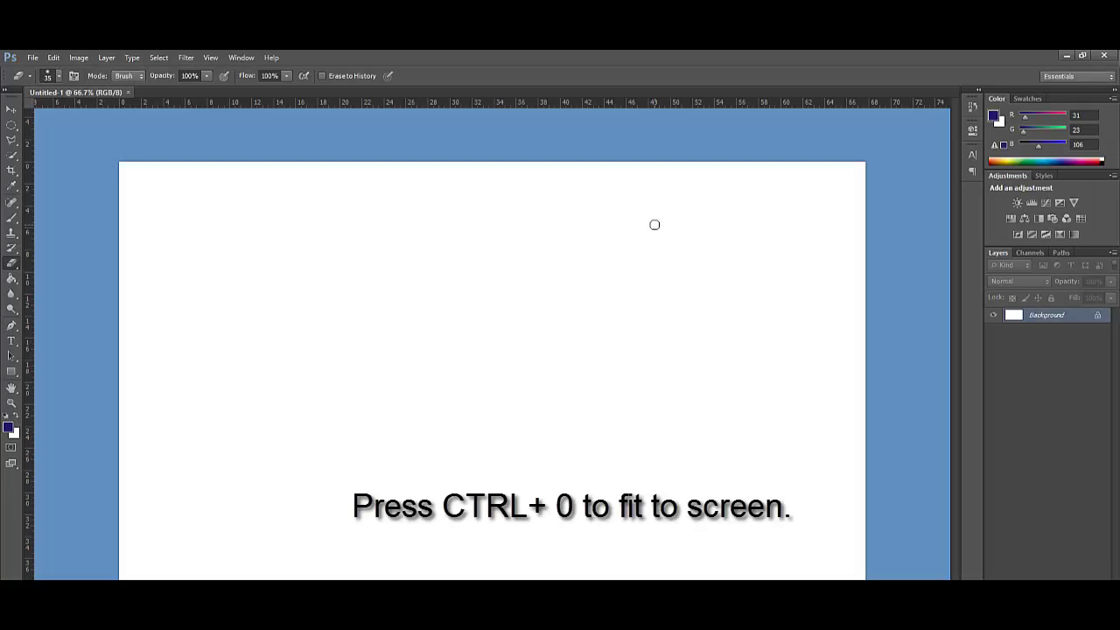
pyautogui.hotkey('ctrl', '0')
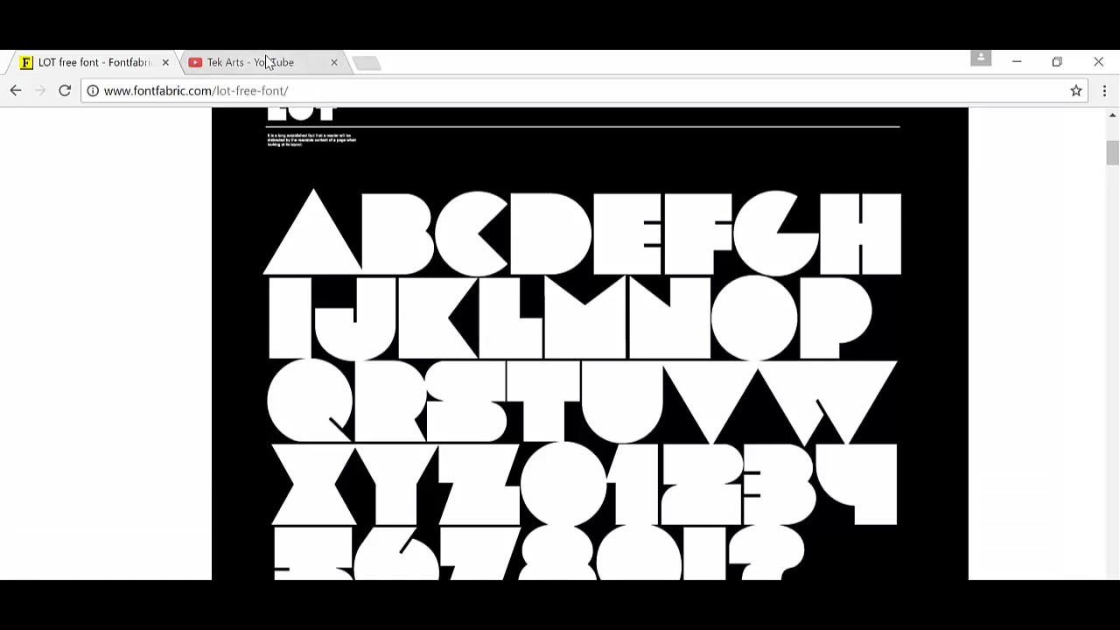
pyautogui.click(267, 61)
pyautogui.scroll(10, 325, 155)
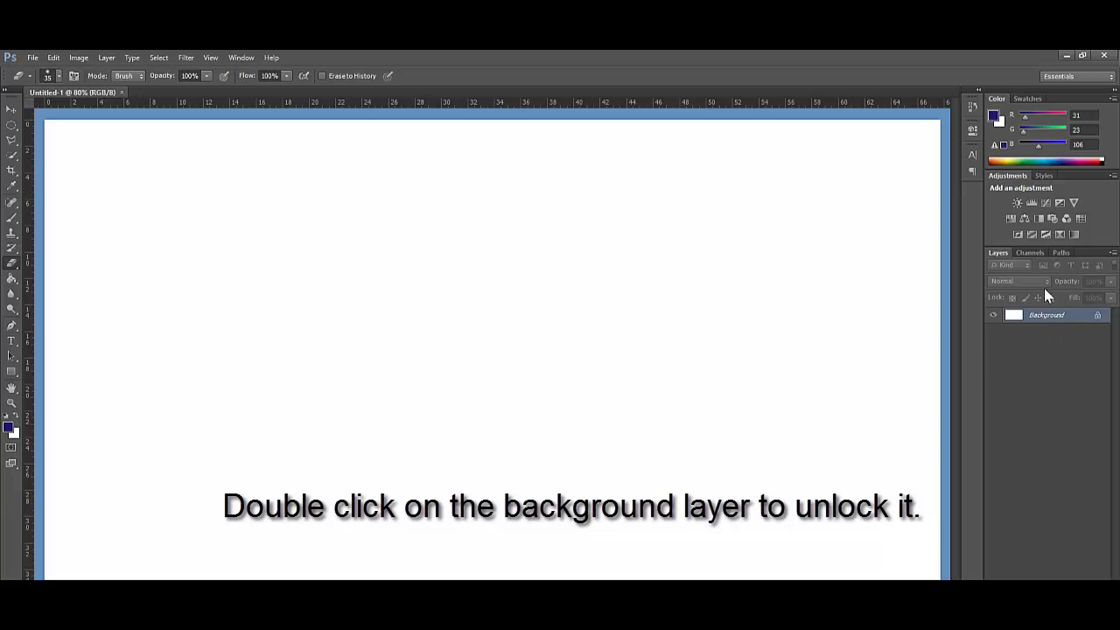
# Convert the Background into an editable Layer 0 and select the Paint Bucket tool.
pyautogui.doubleClick(1044, 315)
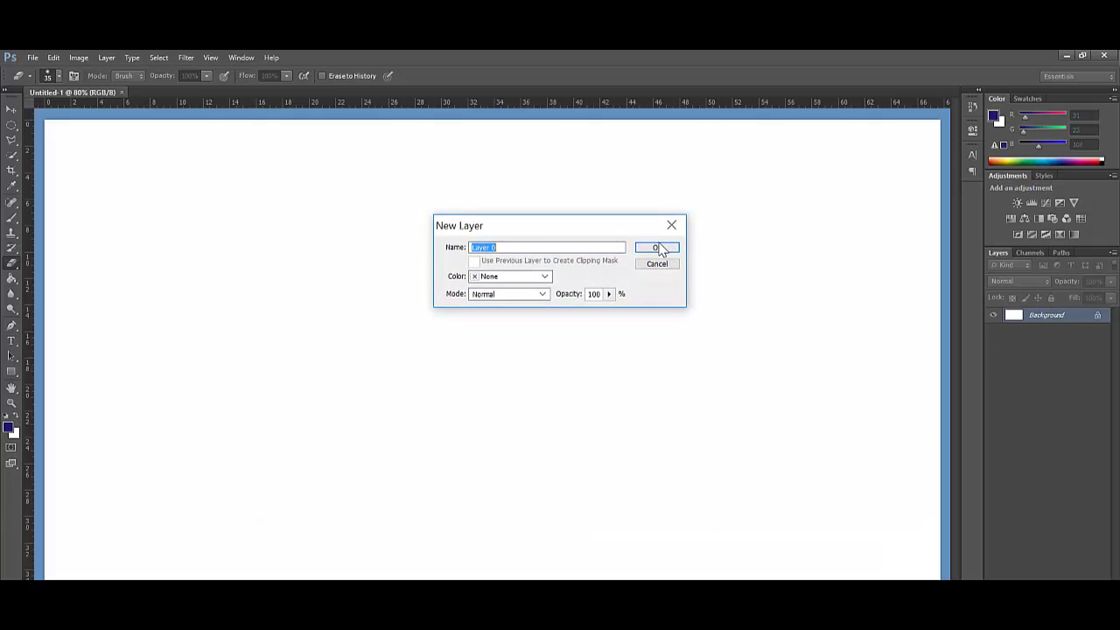
pyautogui.click(657, 248)
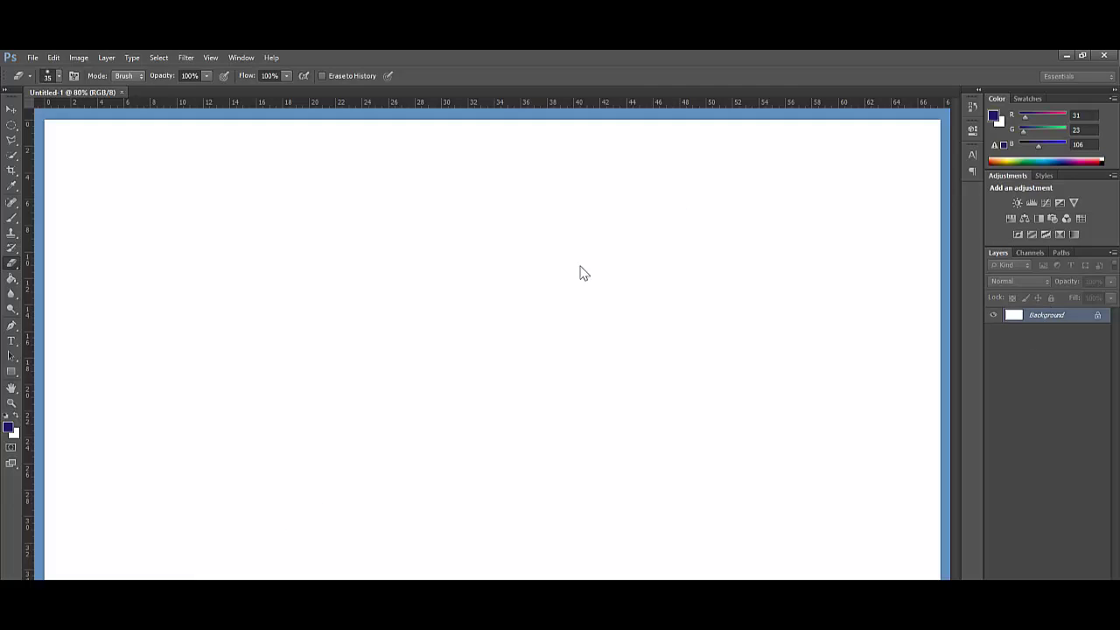
pyautogui.click(13, 281)
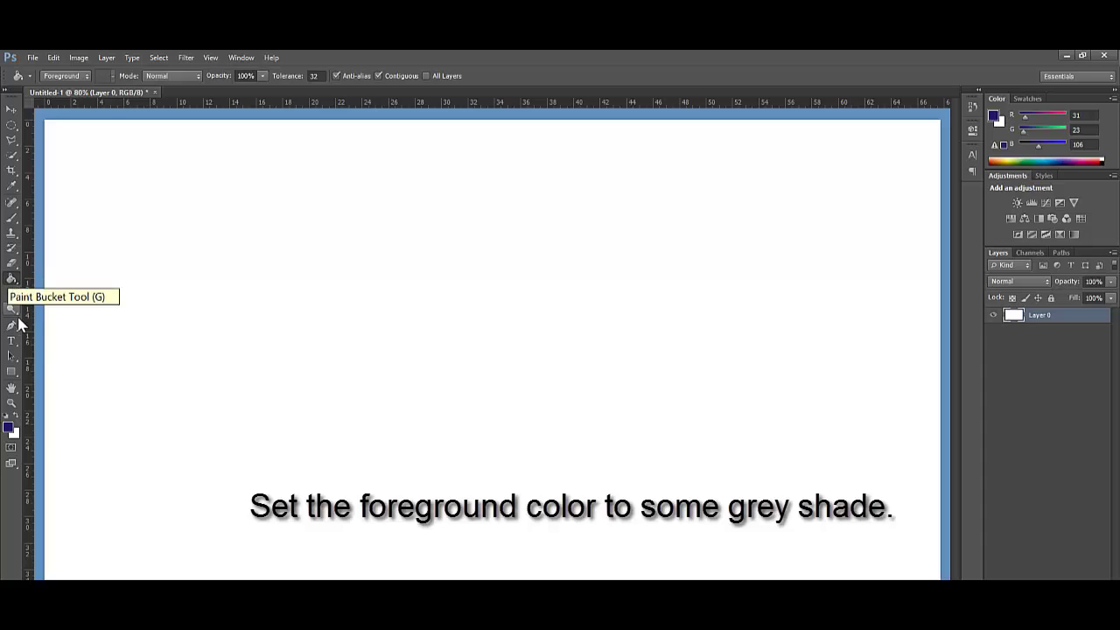
# Set the foreground colour to dark grey #1b1b1b (27,27,27).
pyautogui.click(8, 427)
pyautogui.moveTo(742, 334); pyautogui.dragTo(605, 428)
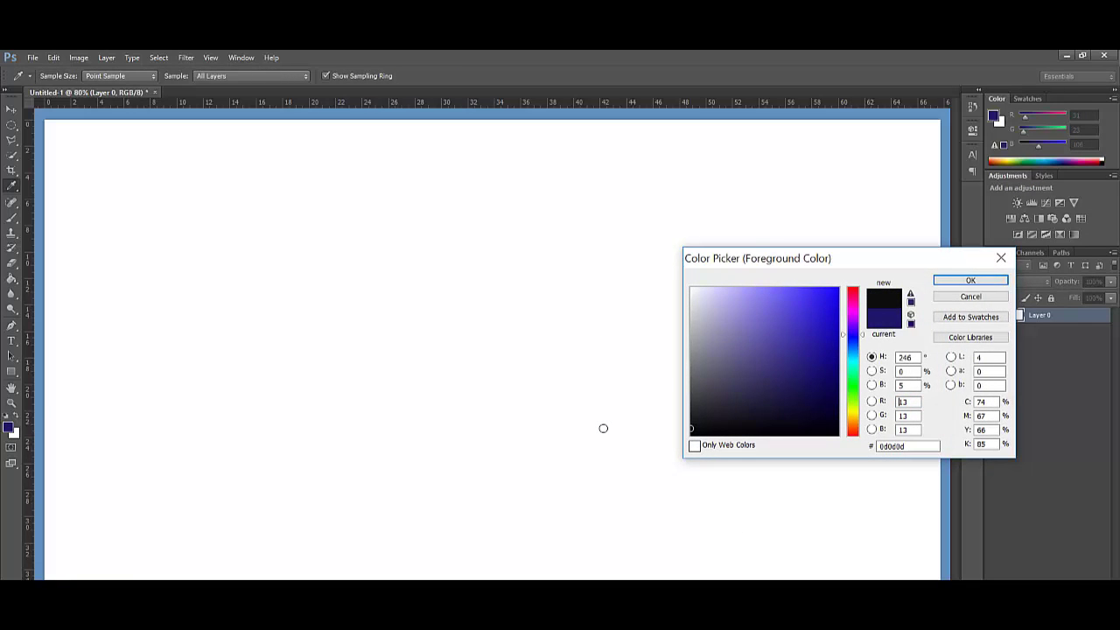
pyautogui.moveTo(603, 428); pyautogui.dragTo(696, 422)
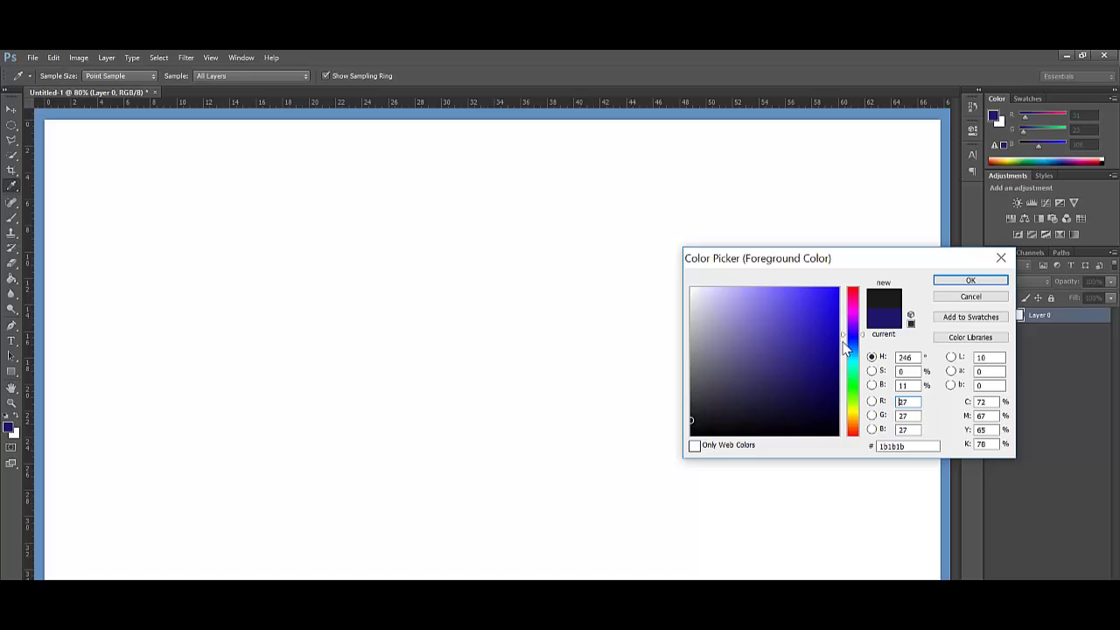
pyautogui.moveTo(922, 450); pyautogui.dragTo(755, 453)
pyautogui.click(912, 446)
pyautogui.click(969, 282)
pyautogui.press('g')
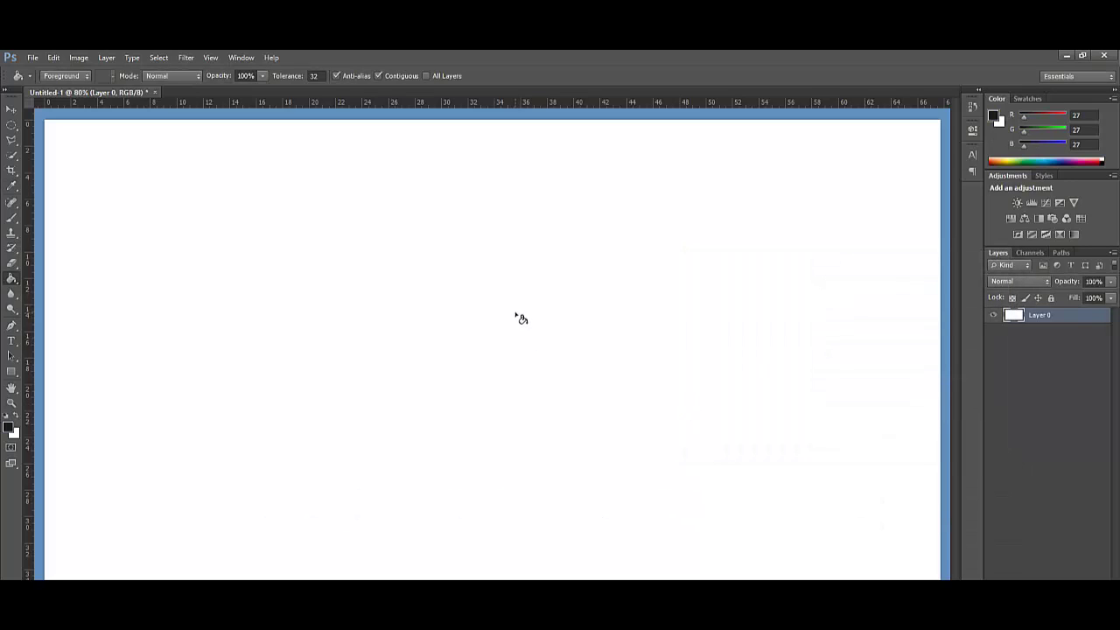
# Paint-bucket fill the white canvas dark grey, then set foreground to #202020.
pyautogui.click(683, 385)
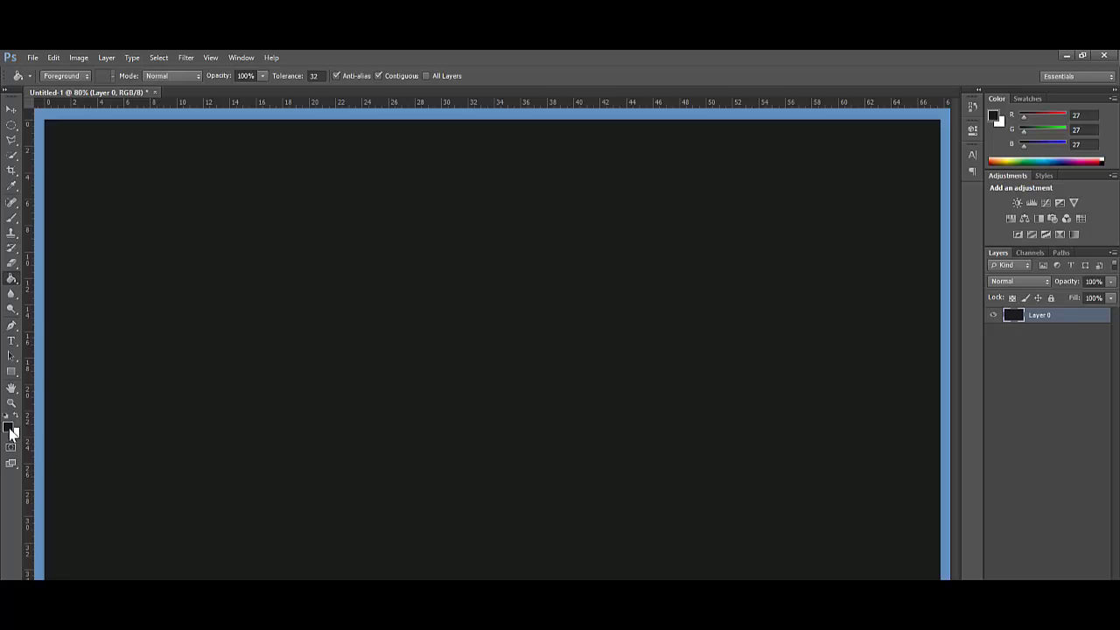
pyautogui.click(11, 429)
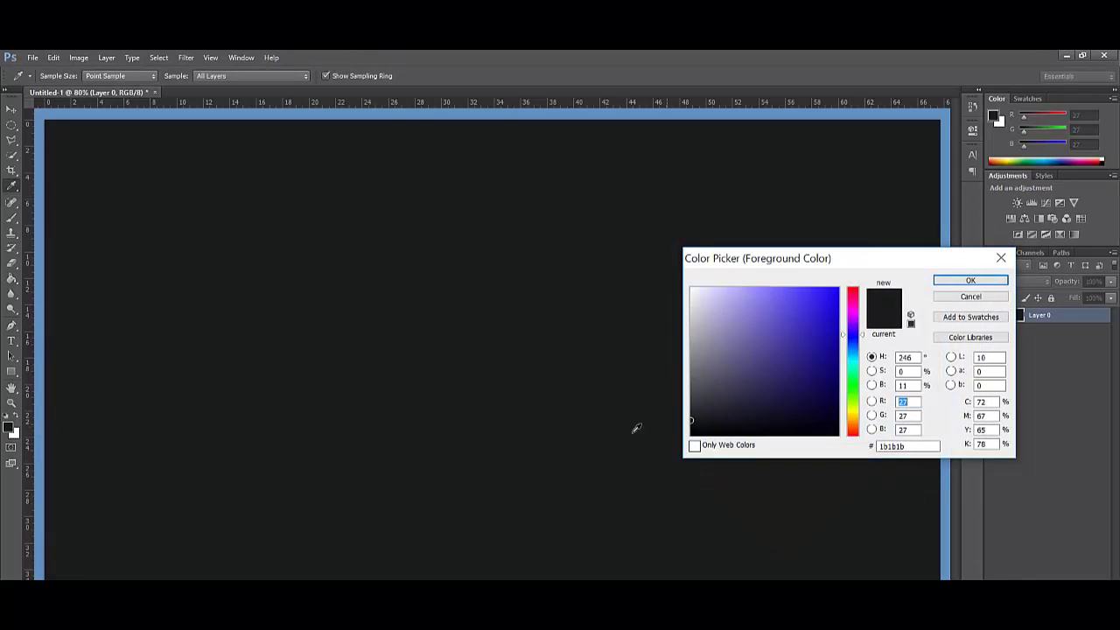
pyautogui.click(673, 418)
pyautogui.click(950, 281)
pyautogui.press('g')
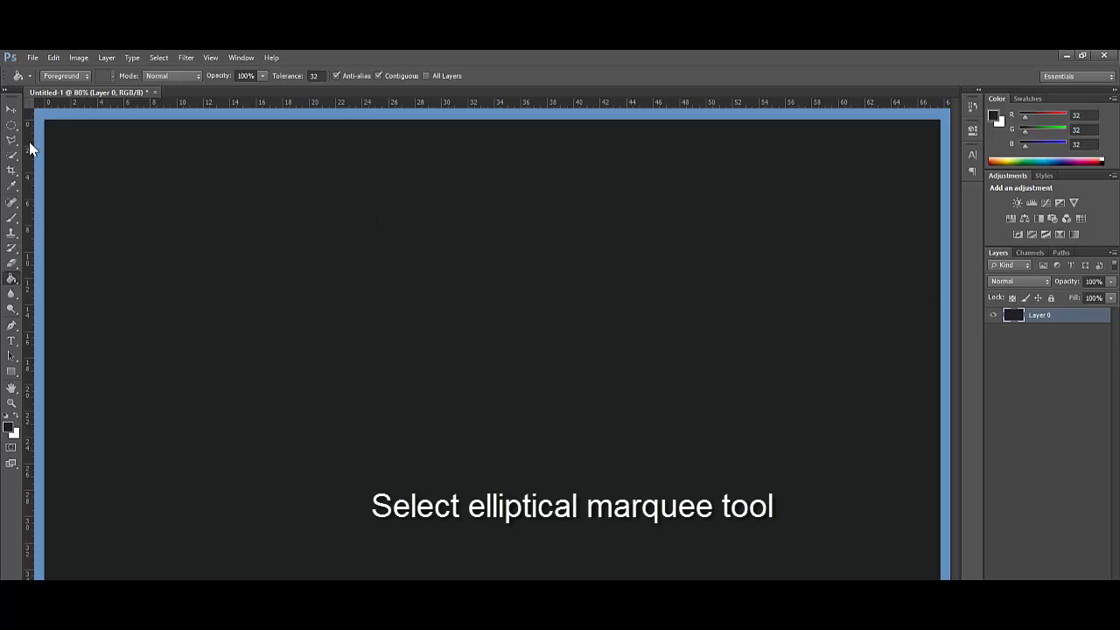
# Draw a 150 px feathered ellipse across most of the canvas and invert the selection.
pyautogui.click(12, 126)
pyautogui.rightClick(12, 126)
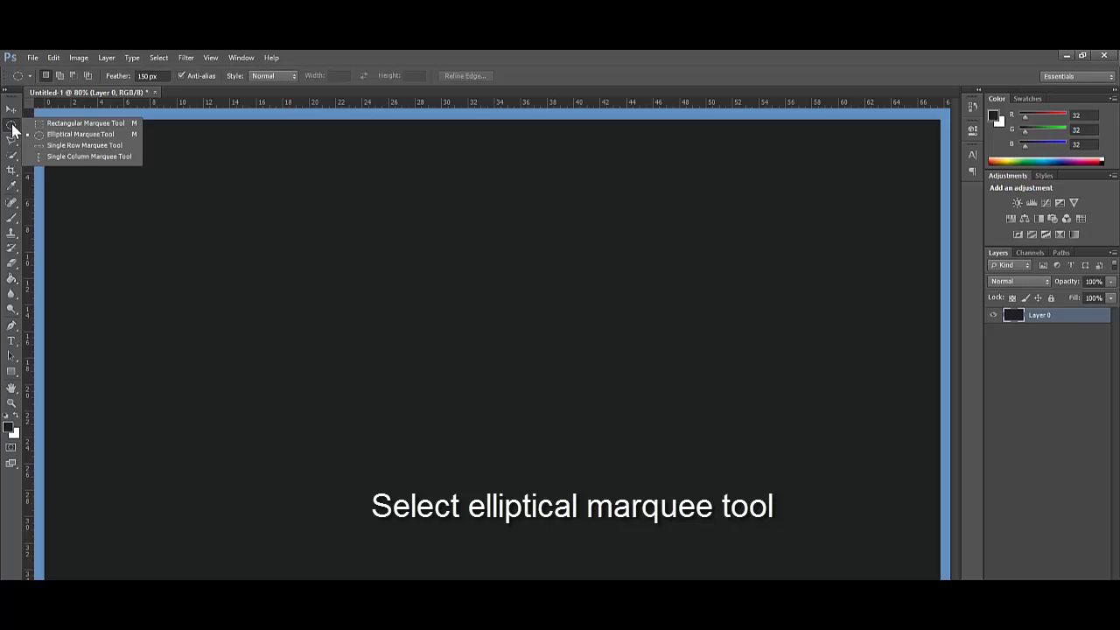
pyautogui.click(81, 133)
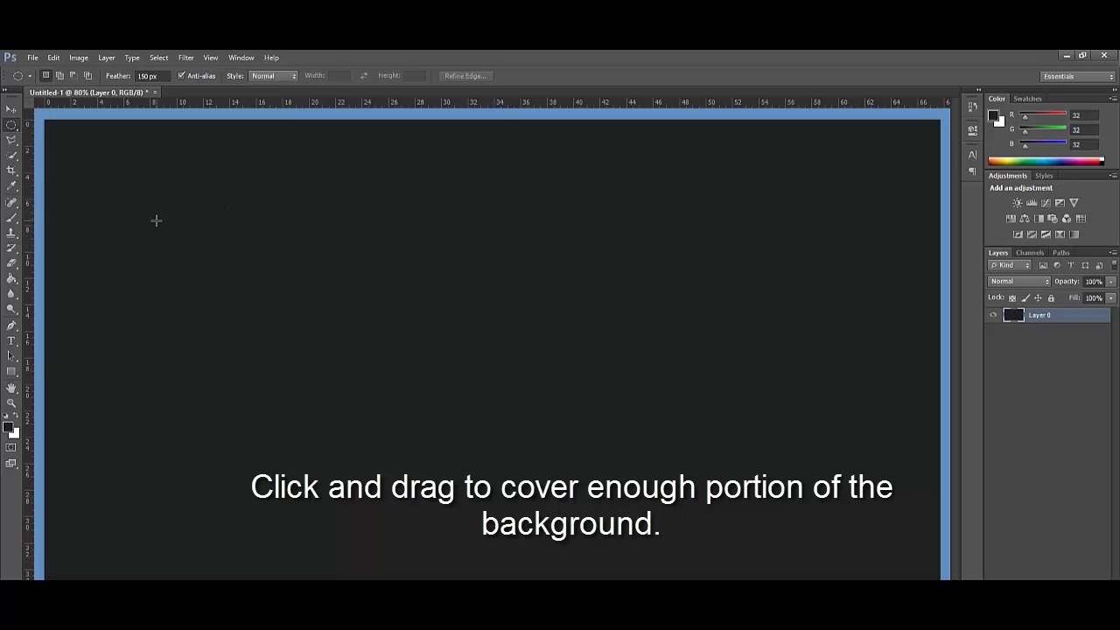
pyautogui.moveTo(90, 156); pyautogui.dragTo(899, 522)
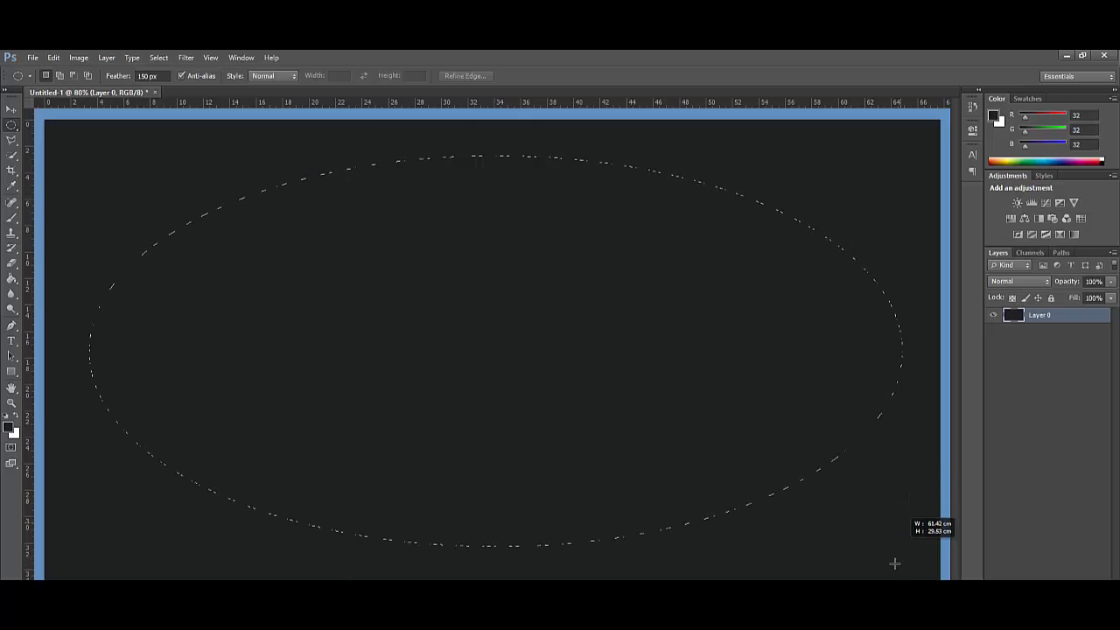
pyautogui.moveTo(899, 523)
pyautogui.mouseDown()
pyautogui.moveTo(899, 595)
pyautogui.moveTo(905, 578)
pyautogui.mouseUp()
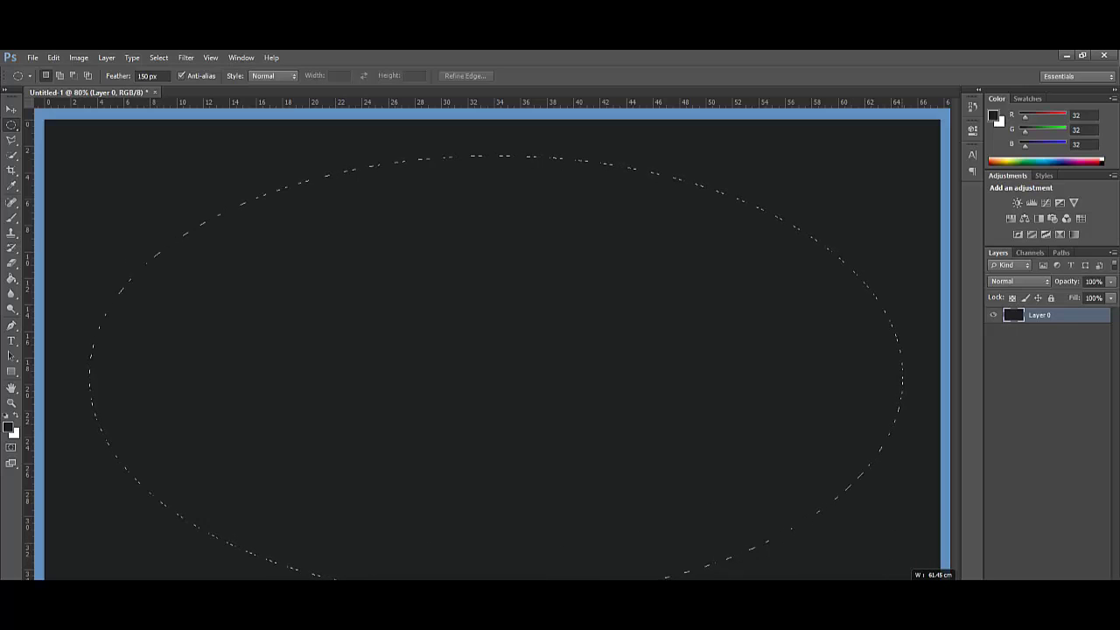
pyautogui.moveTo(905, 578); pyautogui.dragTo(907, 577)
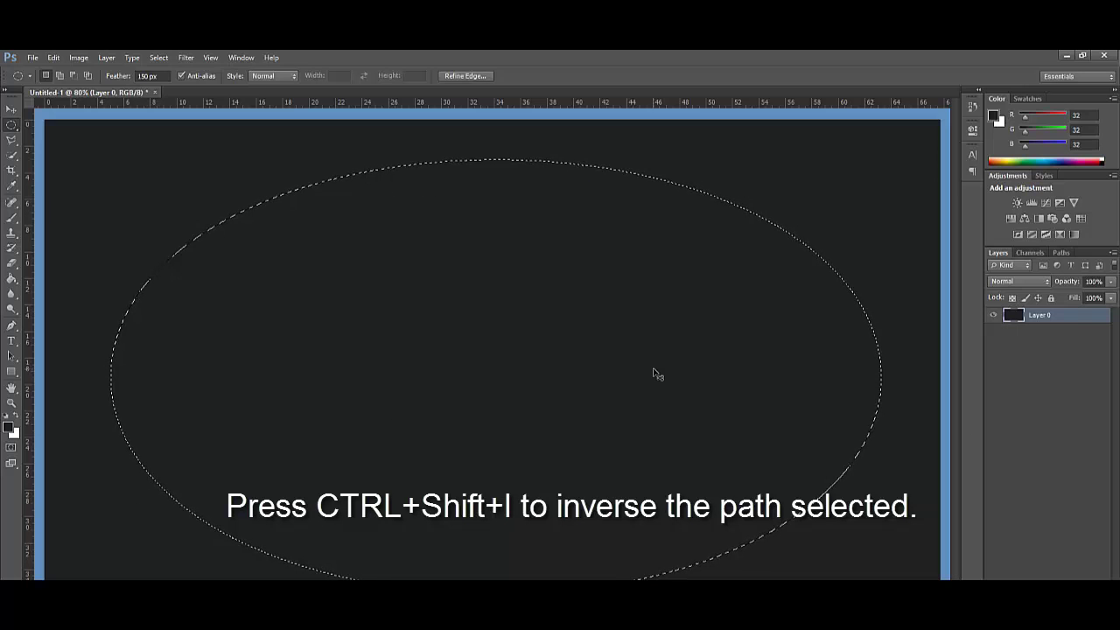
pyautogui.hotkey('ctrl', 'shift', 'i')
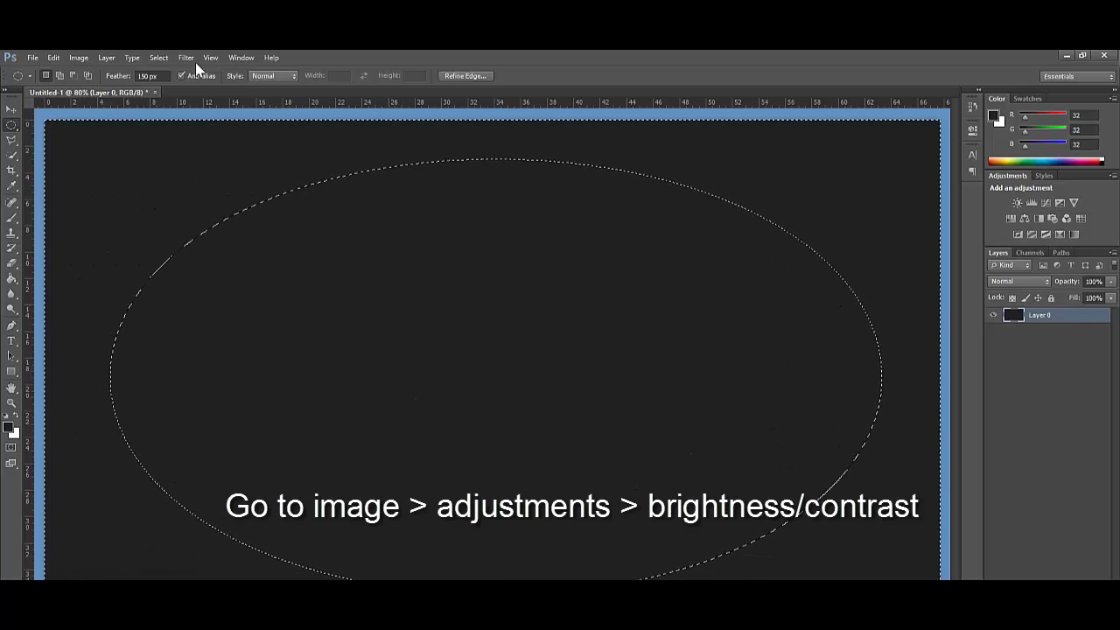
# Apply Brightness/Contrast with brightness -150 and contrast 0 to the selected canvas edges.
pyautogui.click(86, 57)
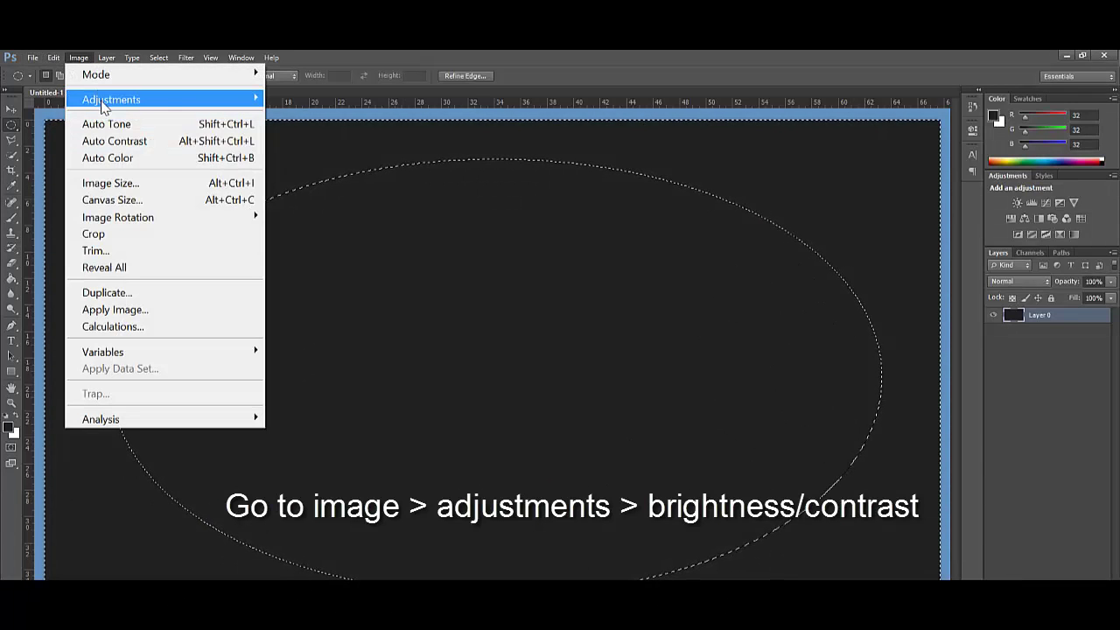
pyautogui.moveTo(111, 99)
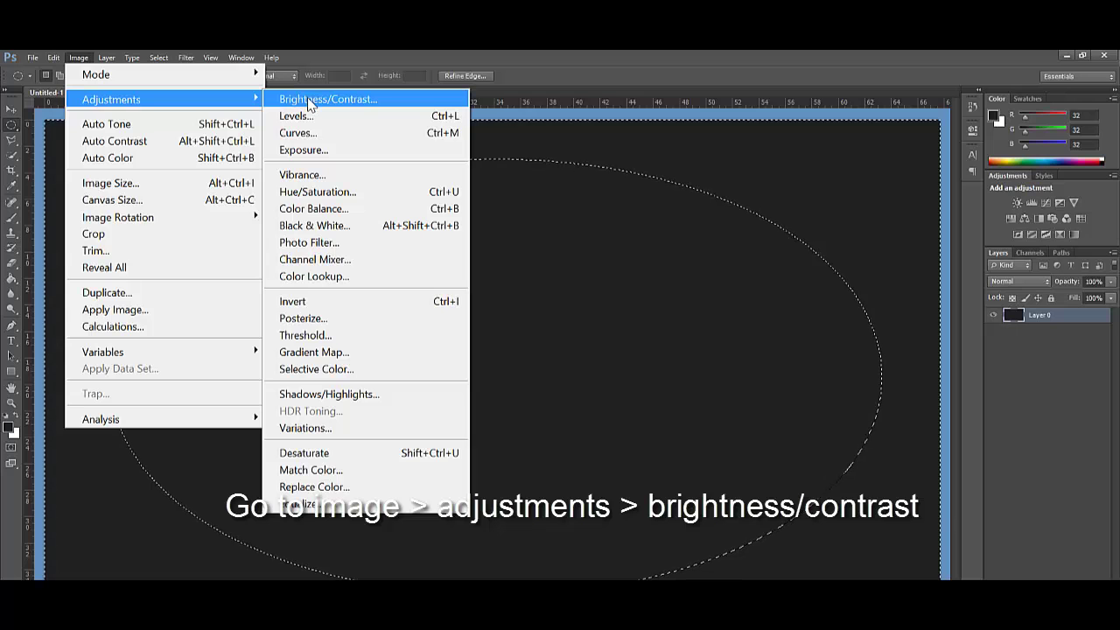
pyautogui.click(310, 101)
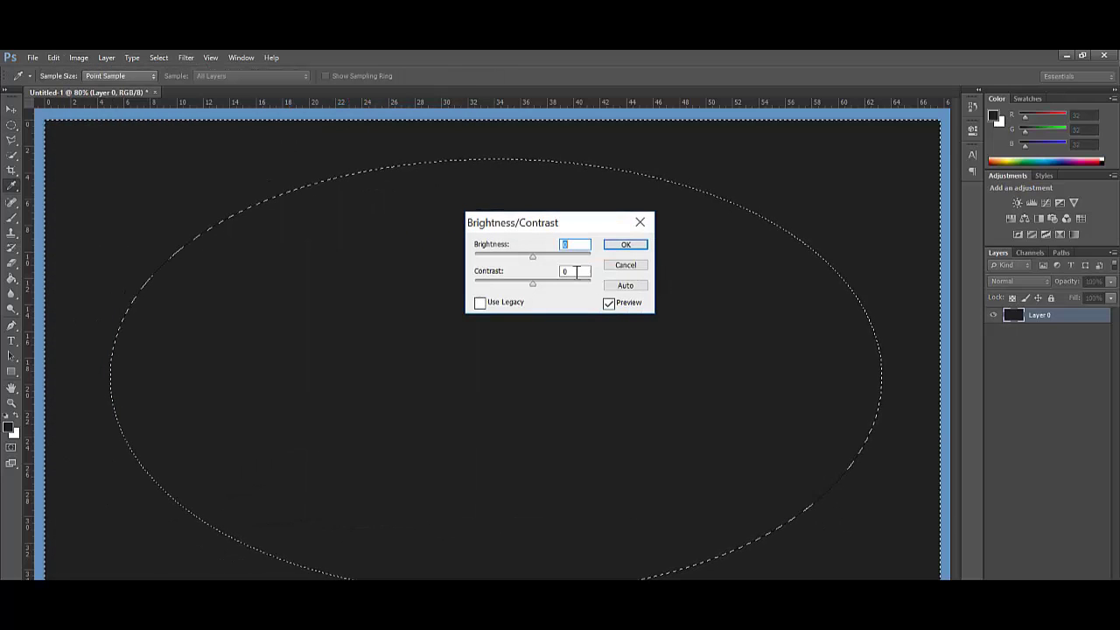
pyautogui.moveTo(533, 256)
pyautogui.mouseDown()
pyautogui.moveTo(578, 256)
pyautogui.moveTo(485, 257)
pyautogui.mouseUp()
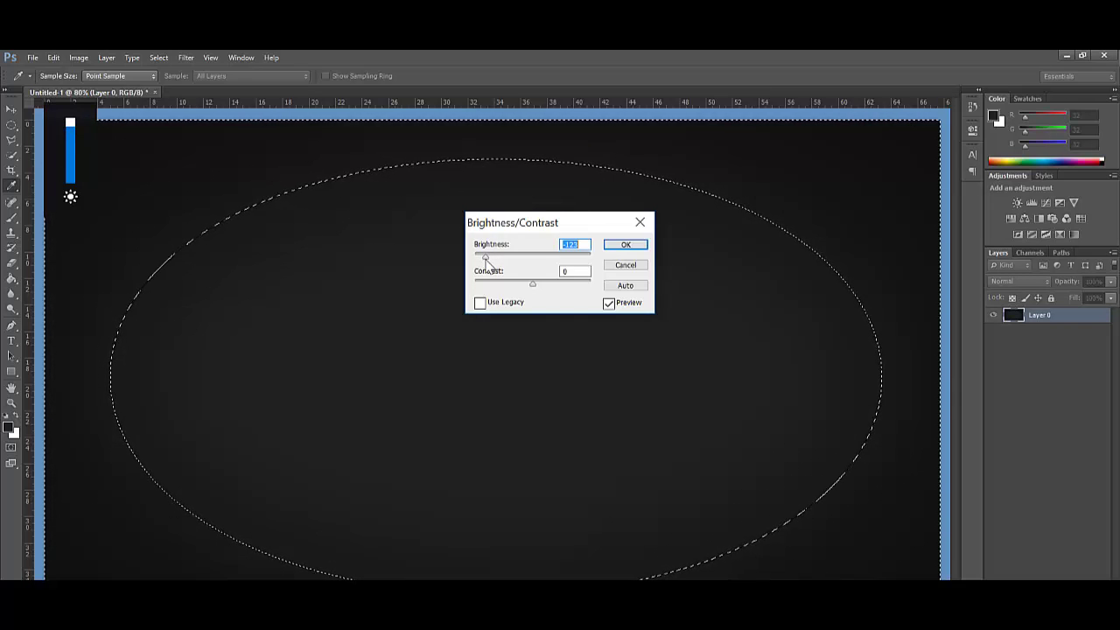
pyautogui.moveTo(486, 257); pyautogui.dragTo(473, 258)
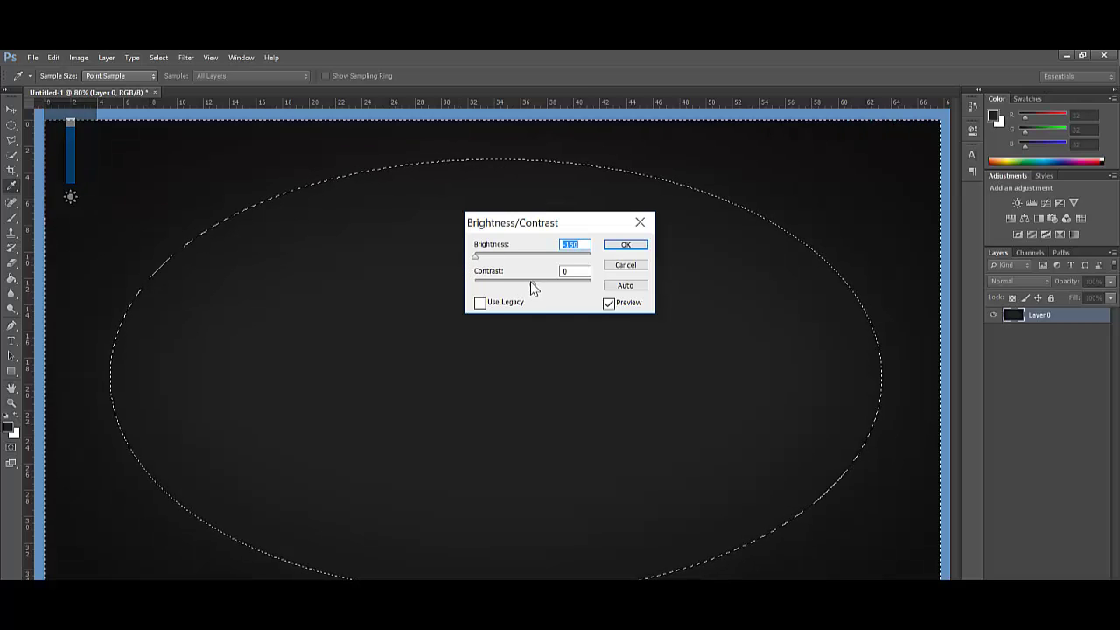
pyautogui.moveTo(532, 284); pyautogui.dragTo(522, 284)
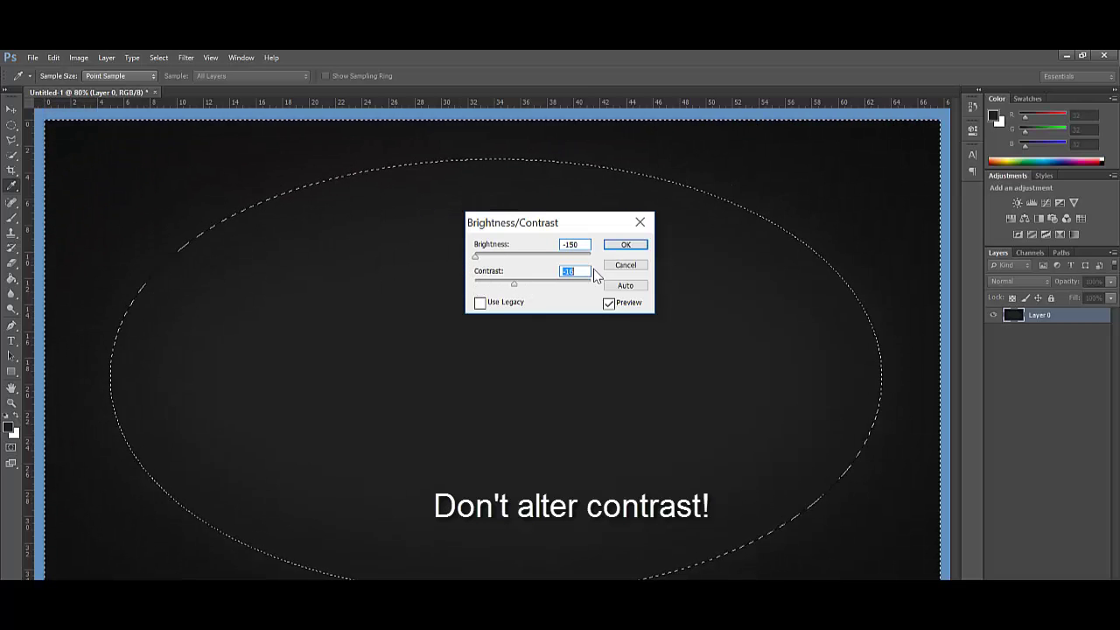
pyautogui.write('0')
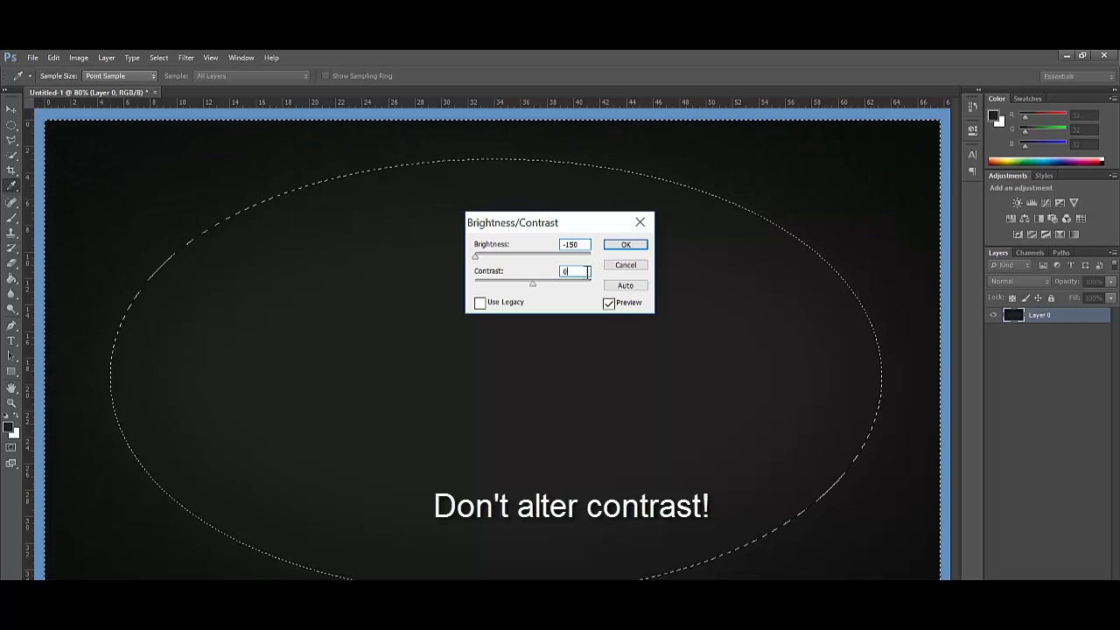
pyautogui.click(632, 245)
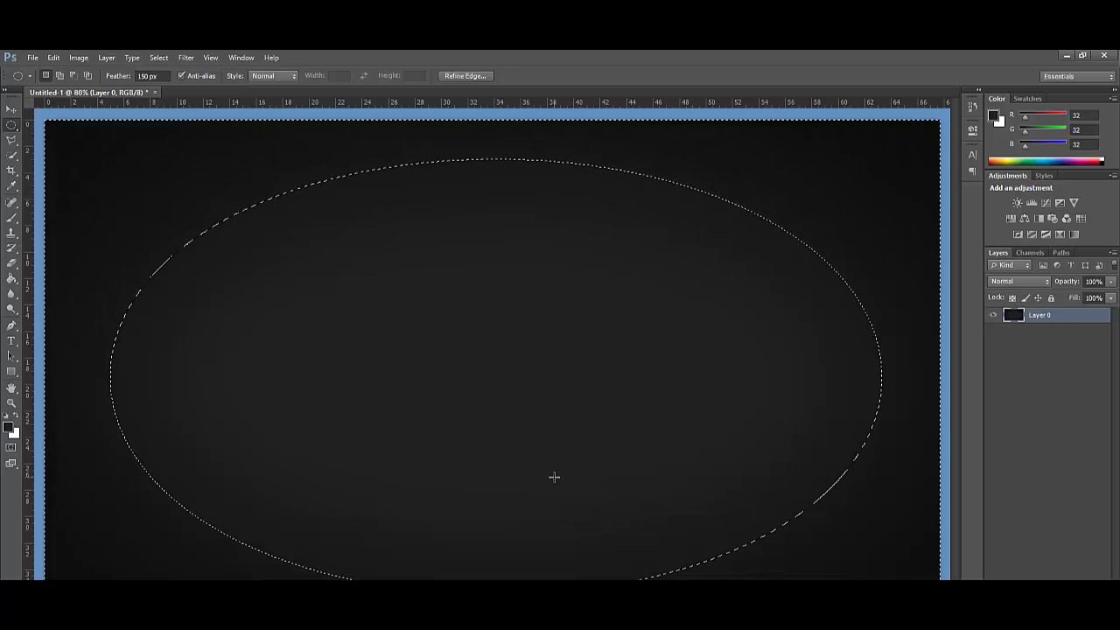
# Clear the selection and set the Type tool colour to white #ffffff.
pyautogui.hotkey('ctrl', 'd')
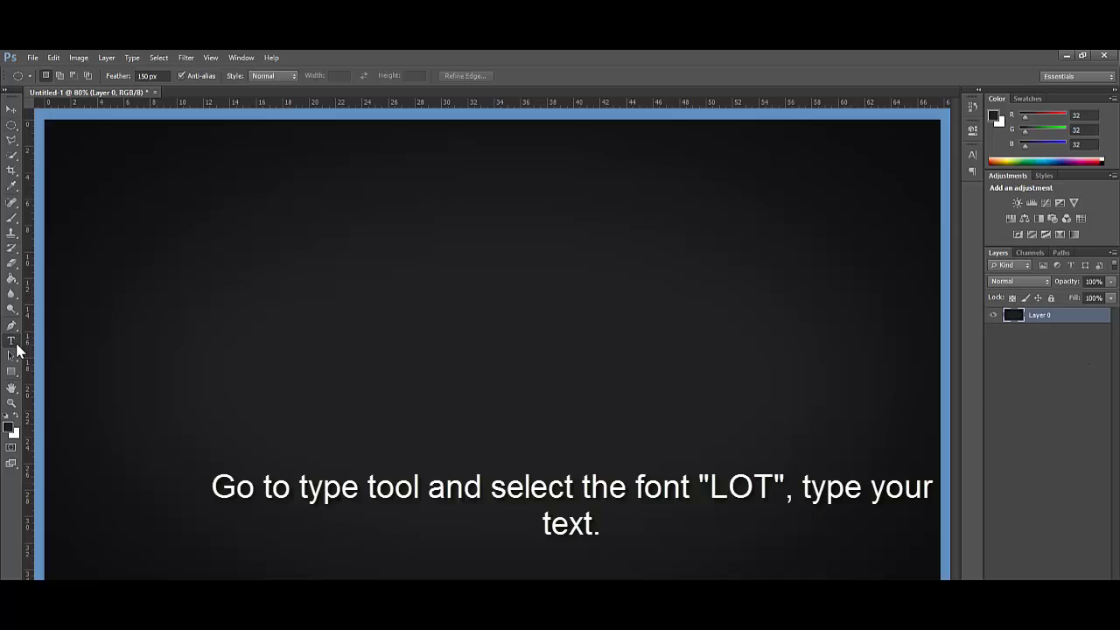
pyautogui.click(13, 342)
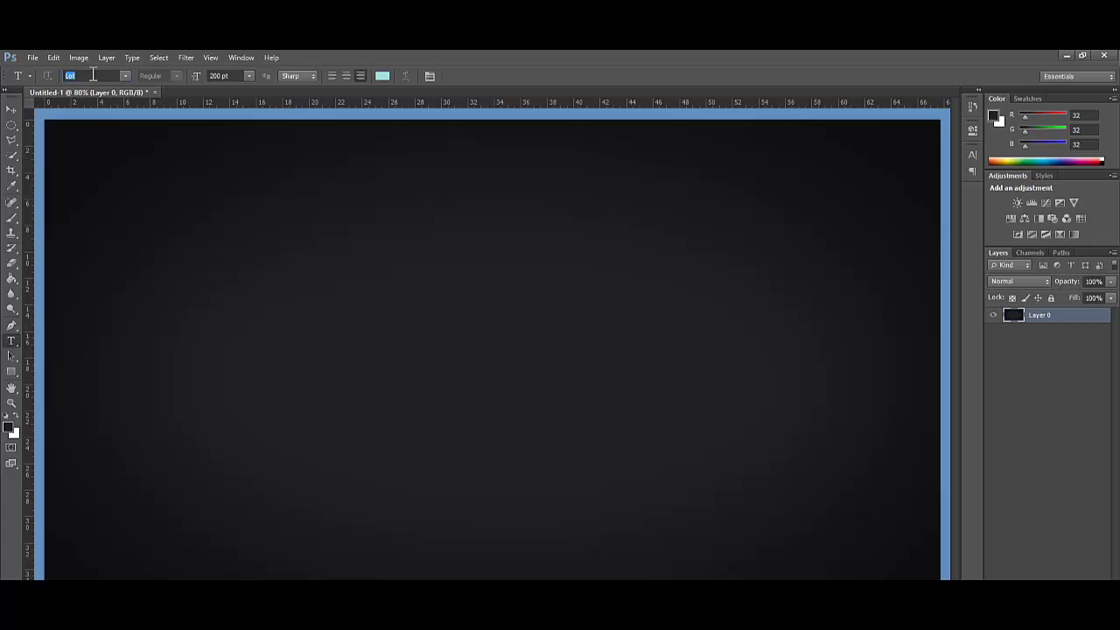
pyautogui.click(383, 77)
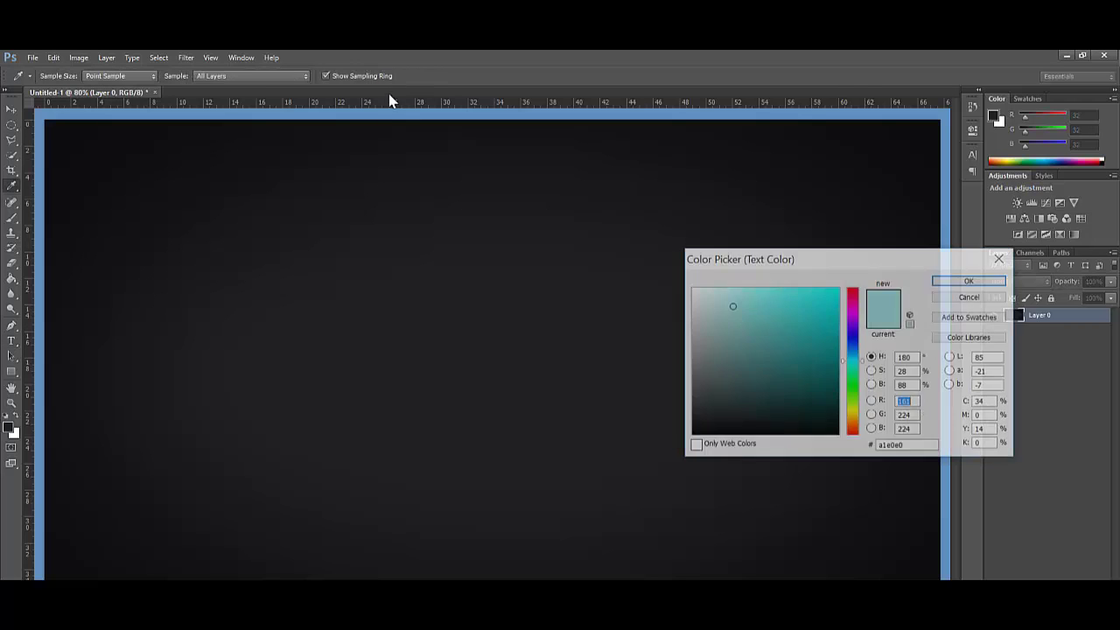
pyautogui.moveTo(713, 348); pyautogui.dragTo(518, 187)
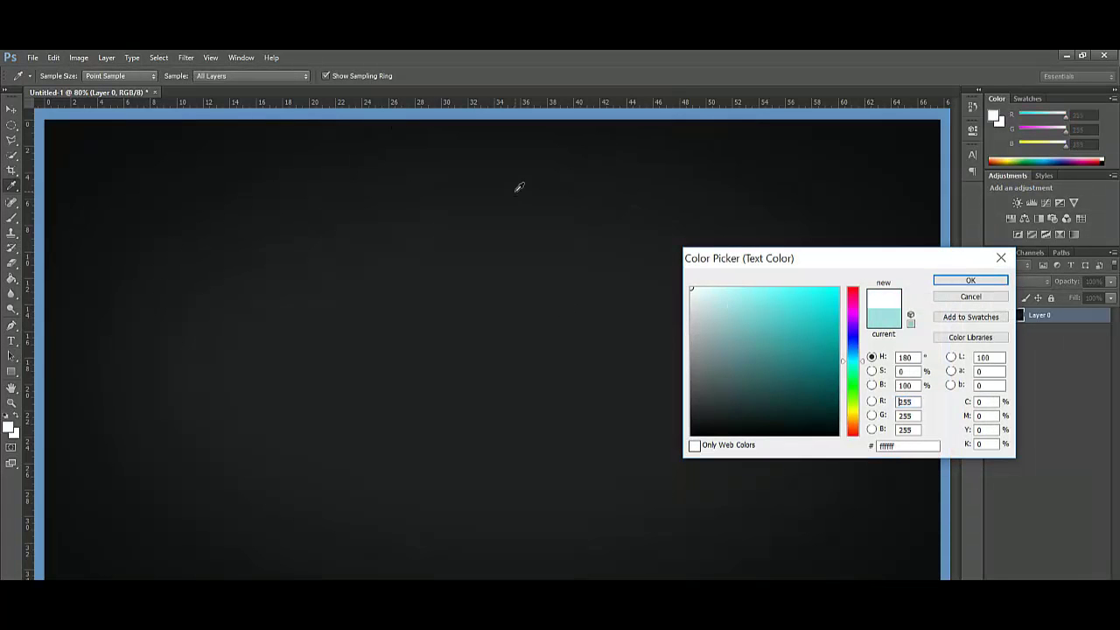
pyautogui.click(963, 280)
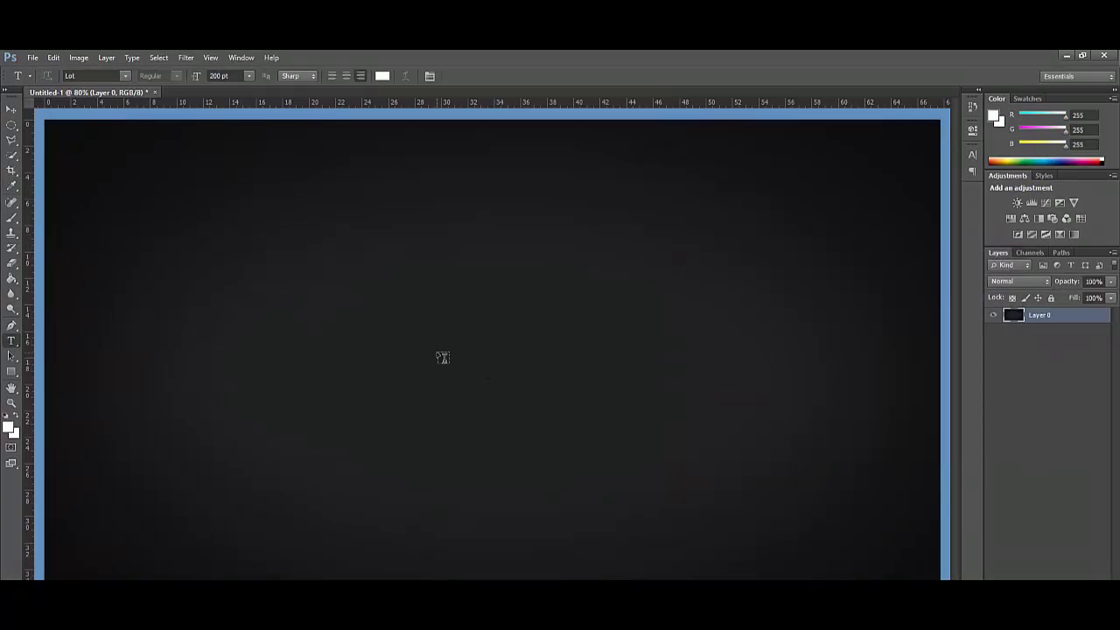
# Type AYUSH on the canvas and commit the text.
pyautogui.click(437, 353)
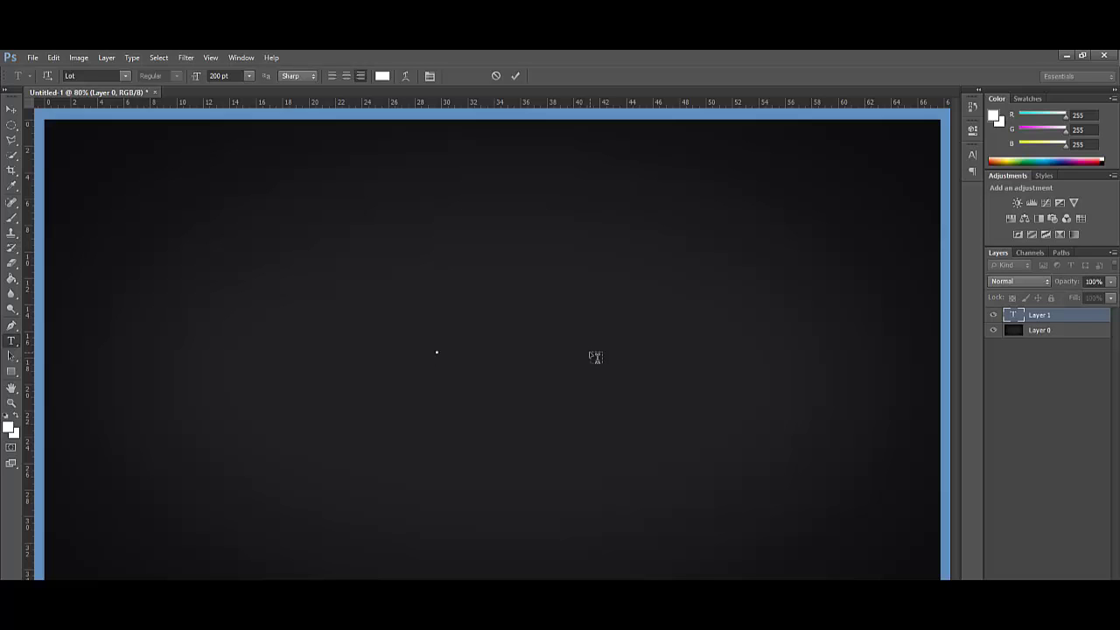
pyautogui.write('LAYUSH')
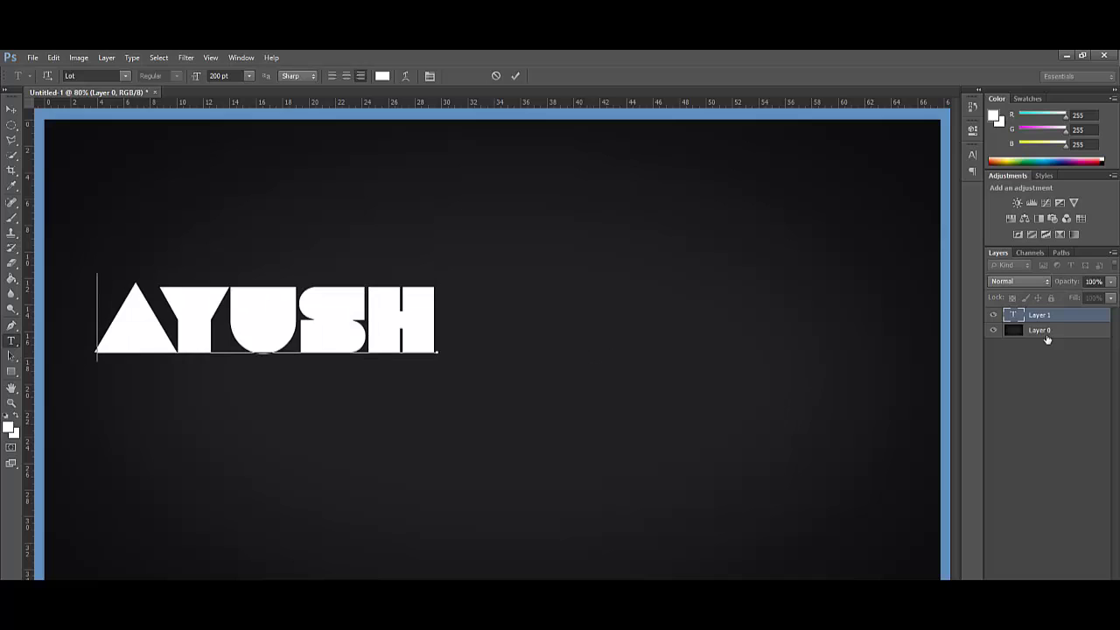
pyautogui.click(1069, 316)
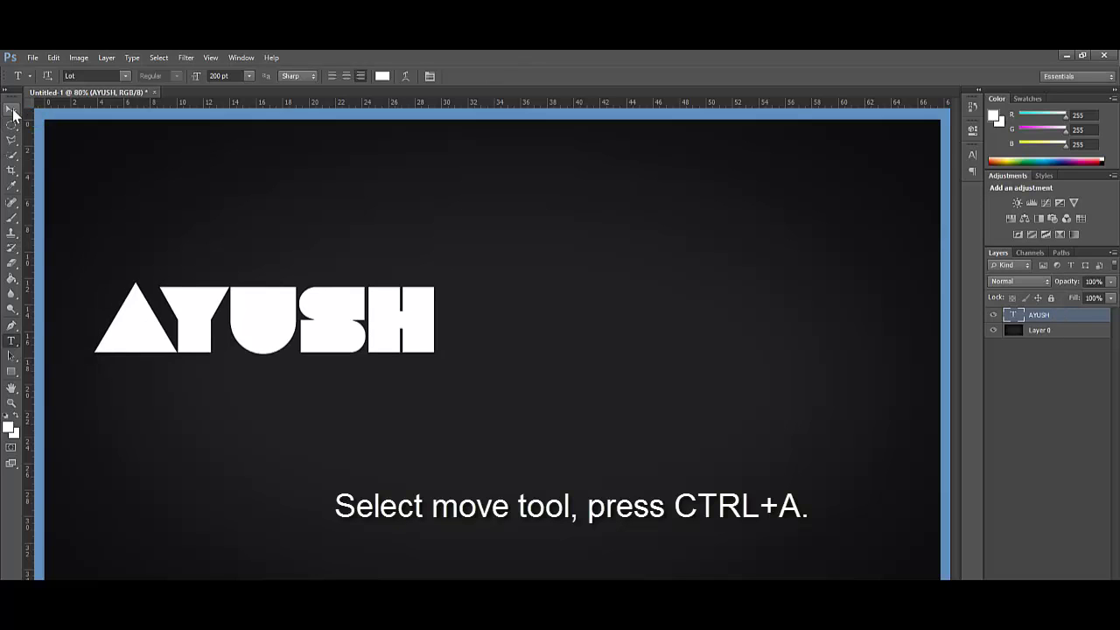
# Align the AYUSH layer to the canvas's vertical and horizontal centres, then deselect.
pyautogui.click(12, 111)
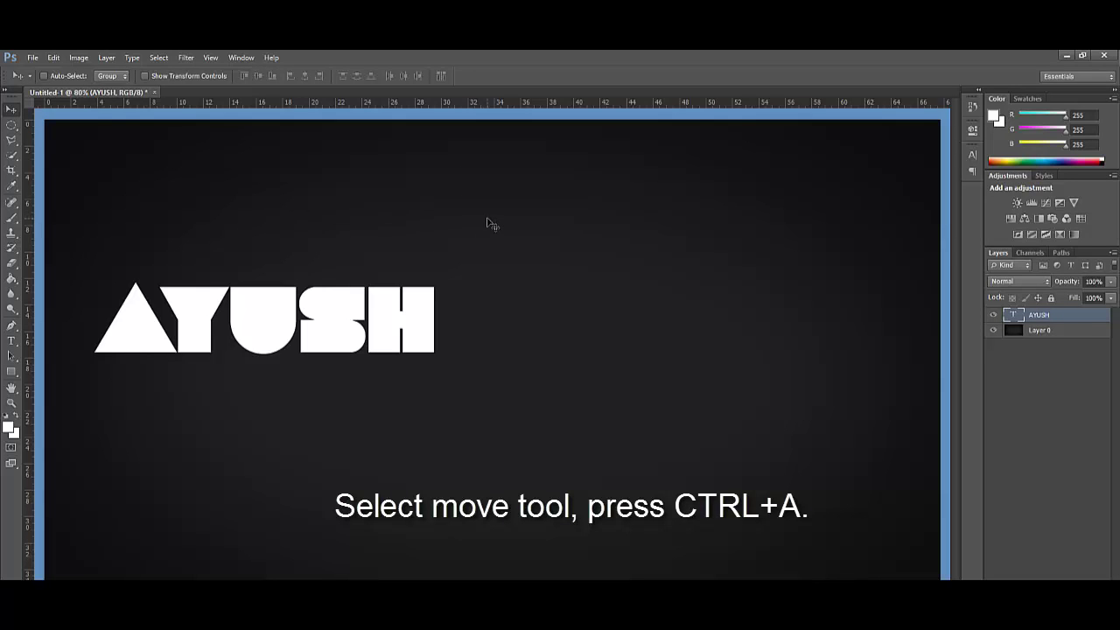
pyautogui.hotkey('ctrl', 'a')
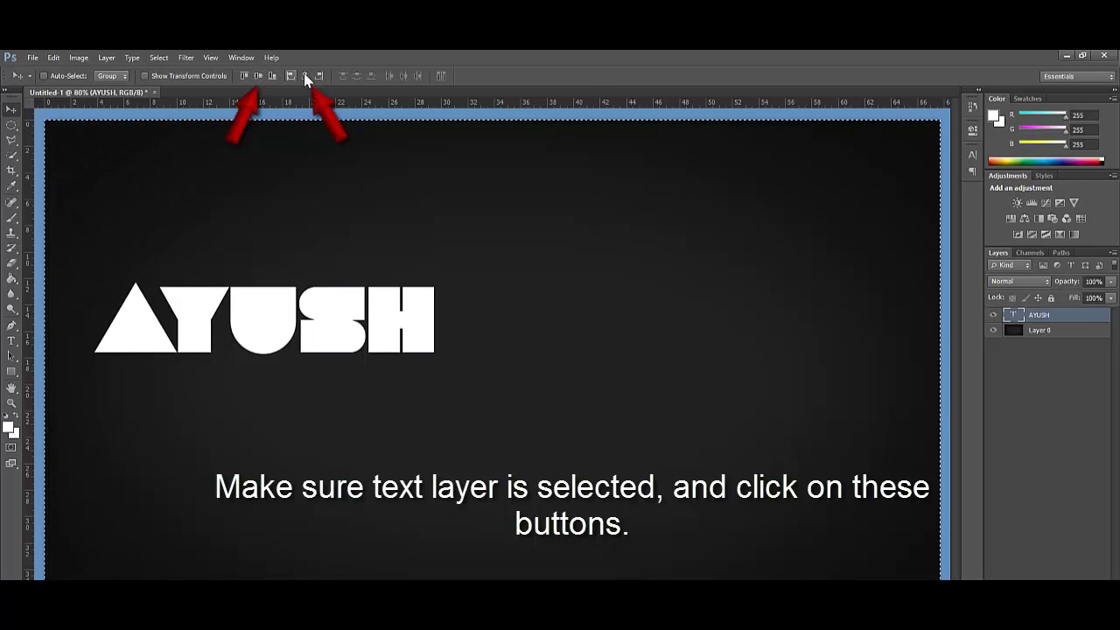
pyautogui.click(258, 76)
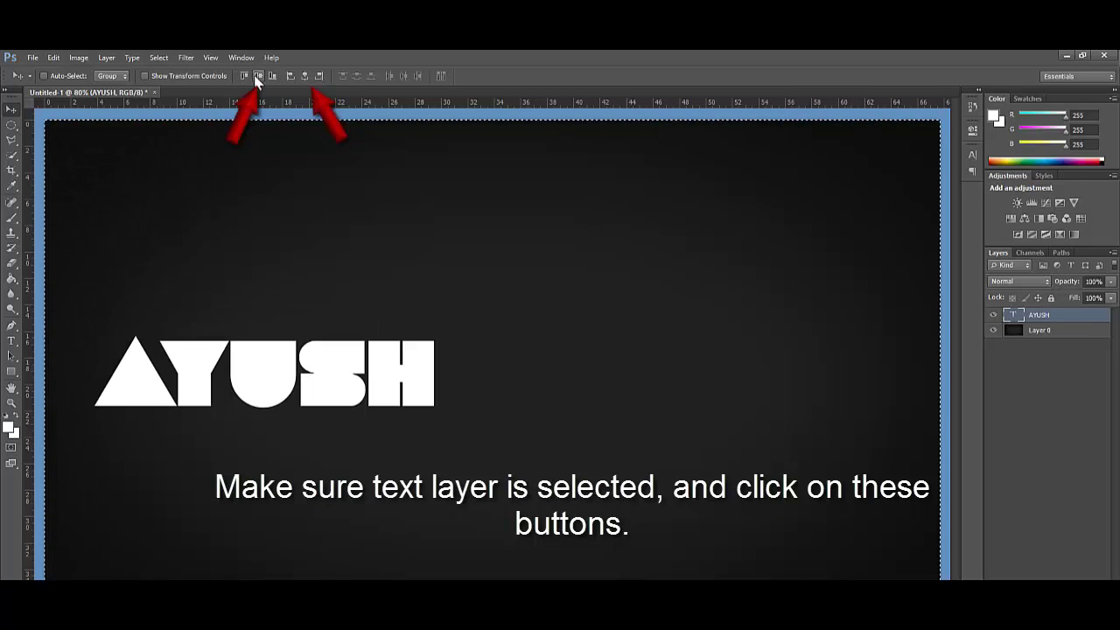
pyautogui.click(305, 75)
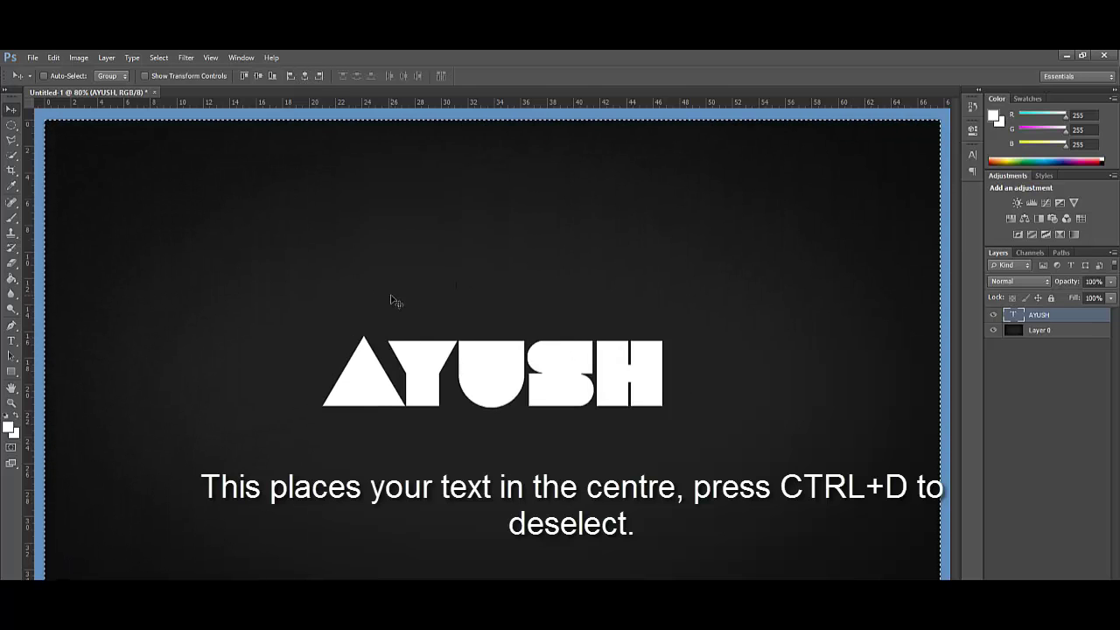
pyautogui.hotkey('ctrl', 'd')
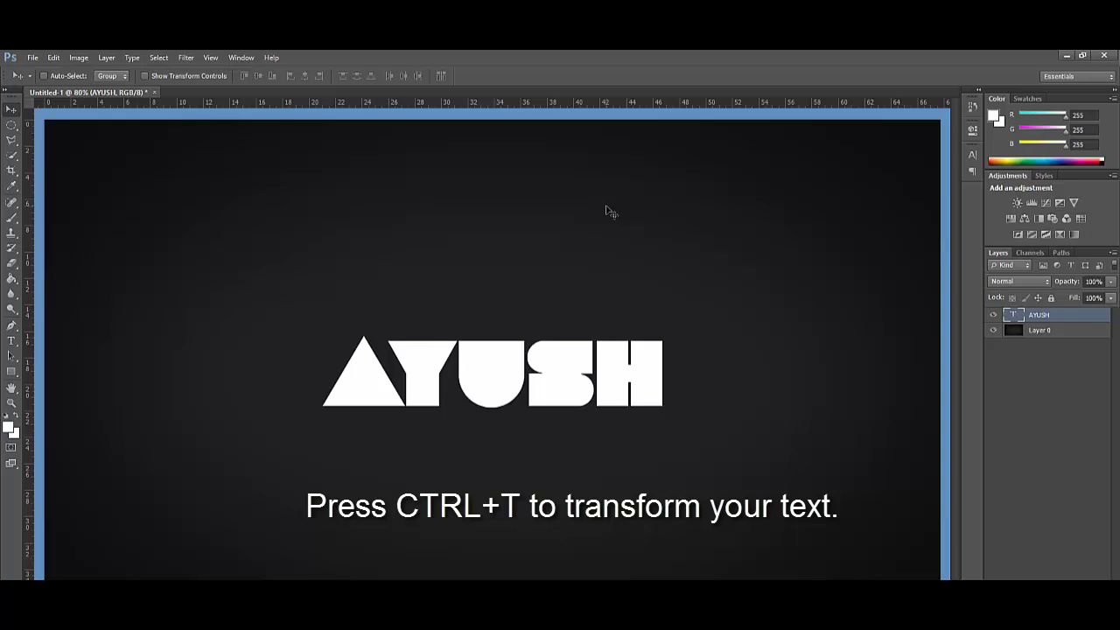
# Scale the AYUSH text proportionally about its centre to roughly 130.8%.
pyautogui.hotkey('ctrl', 't')
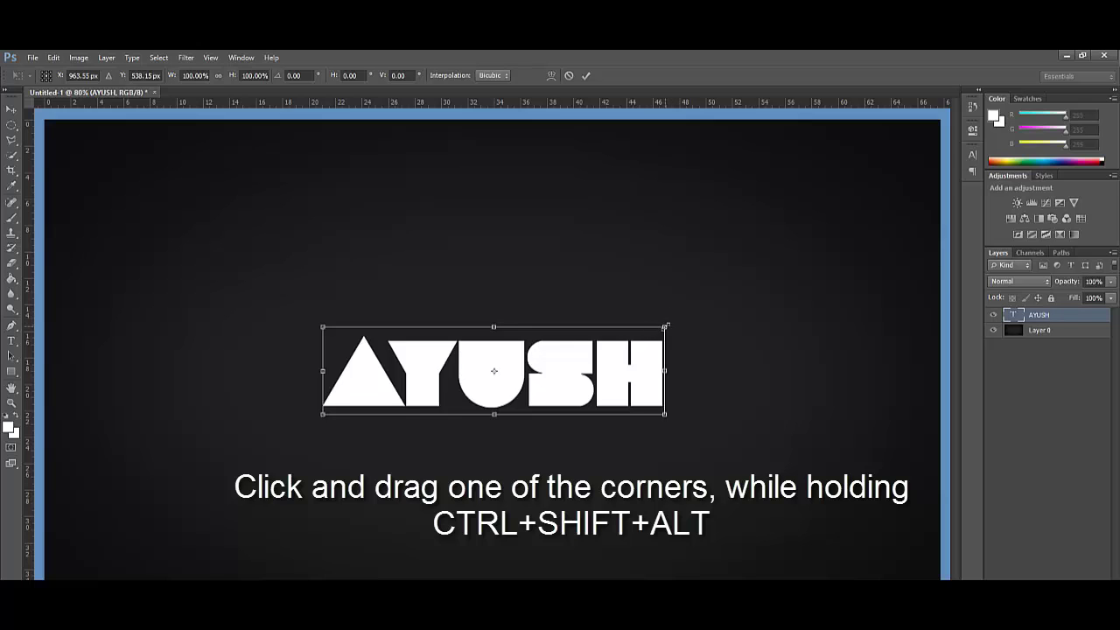
pyautogui.moveTo(666, 327); pyautogui.dragTo(737, 287)
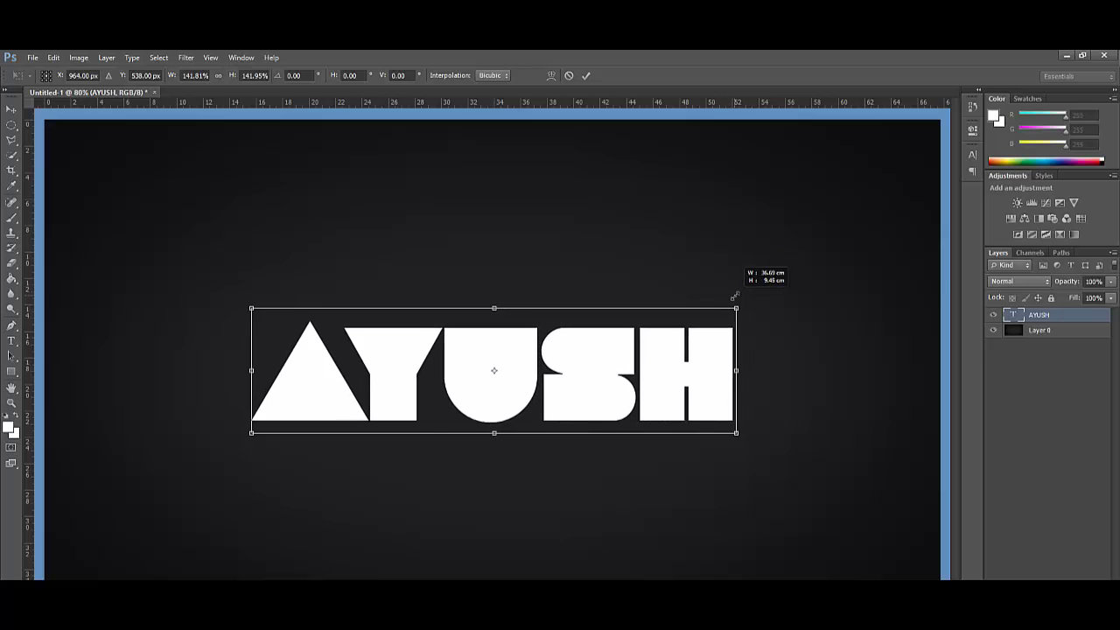
pyautogui.moveTo(738, 288); pyautogui.dragTo(720, 319)
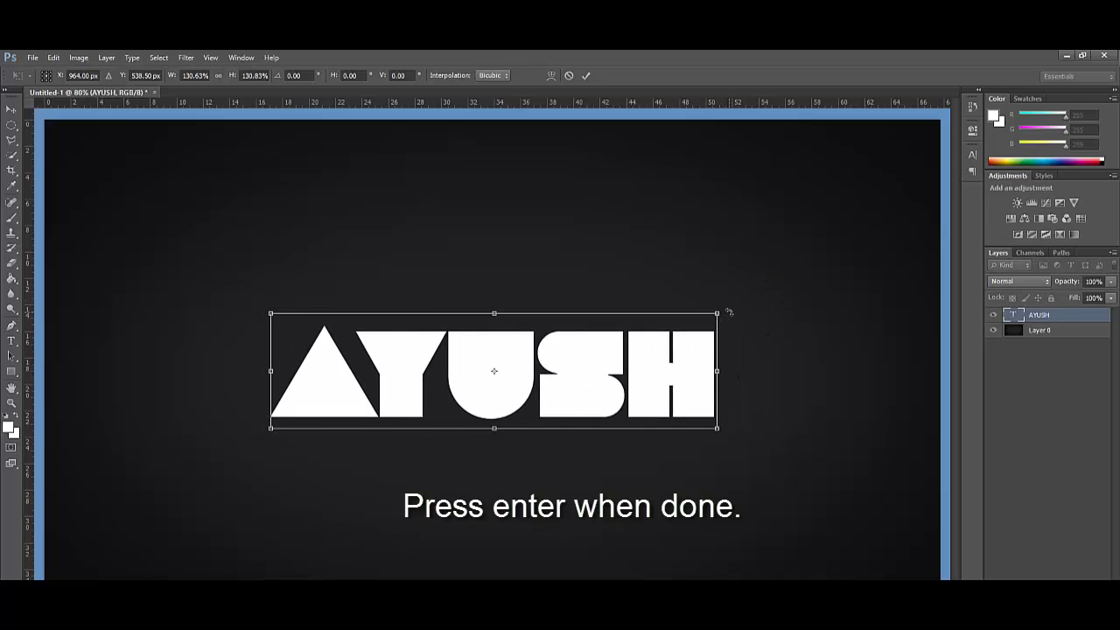
pyautogui.press('Return')
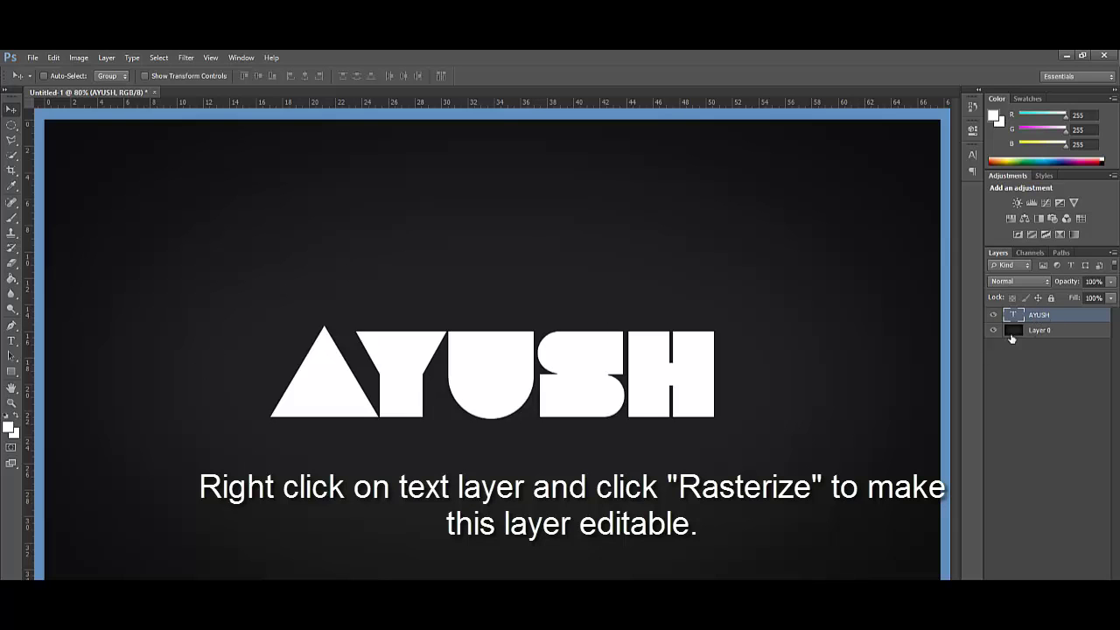
# Rasterize the AYUSH type layer from its Layers panel context menu.
pyautogui.rightClick(1041, 318)
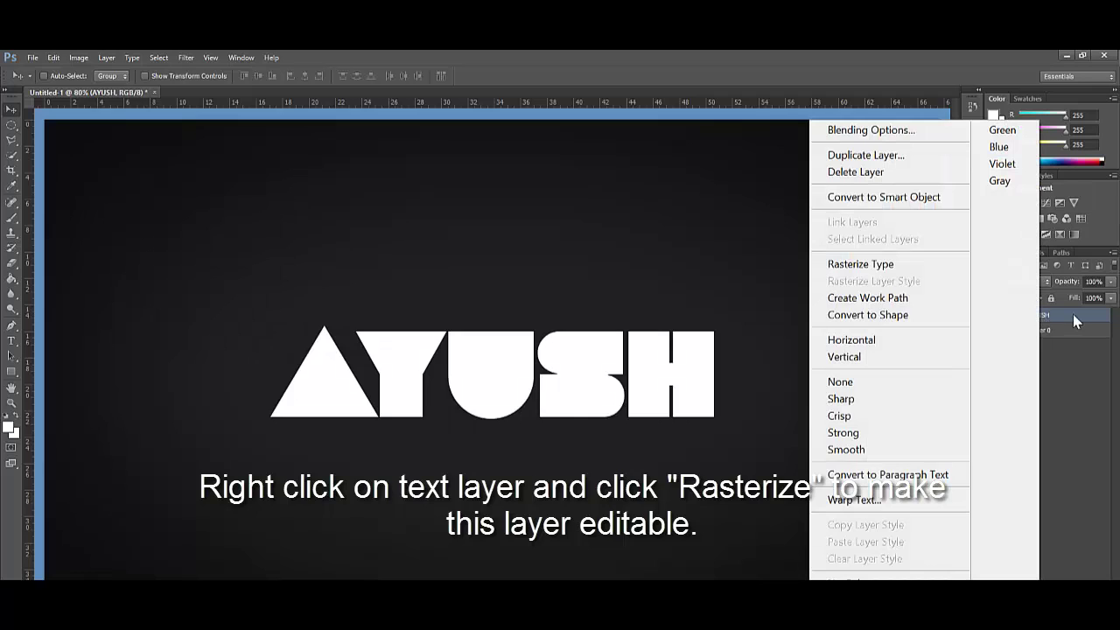
pyautogui.click(857, 264)
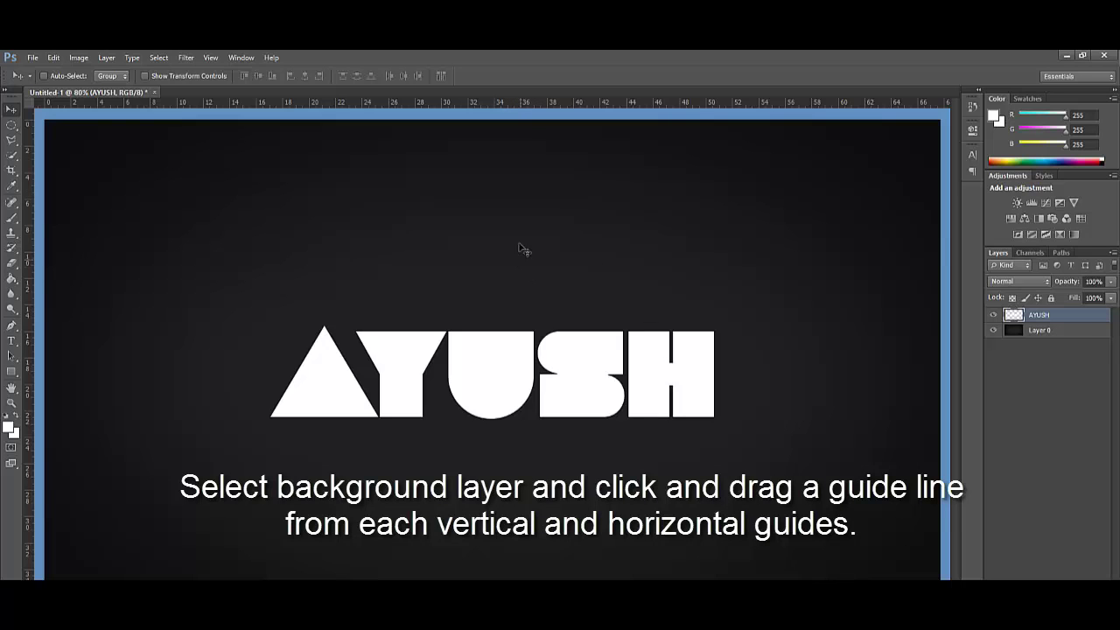
# Select Layer 0 and drag a horizontal and a vertical guide to cross at the AYUSH text's centre.
pyautogui.hotkey('alt', '[')
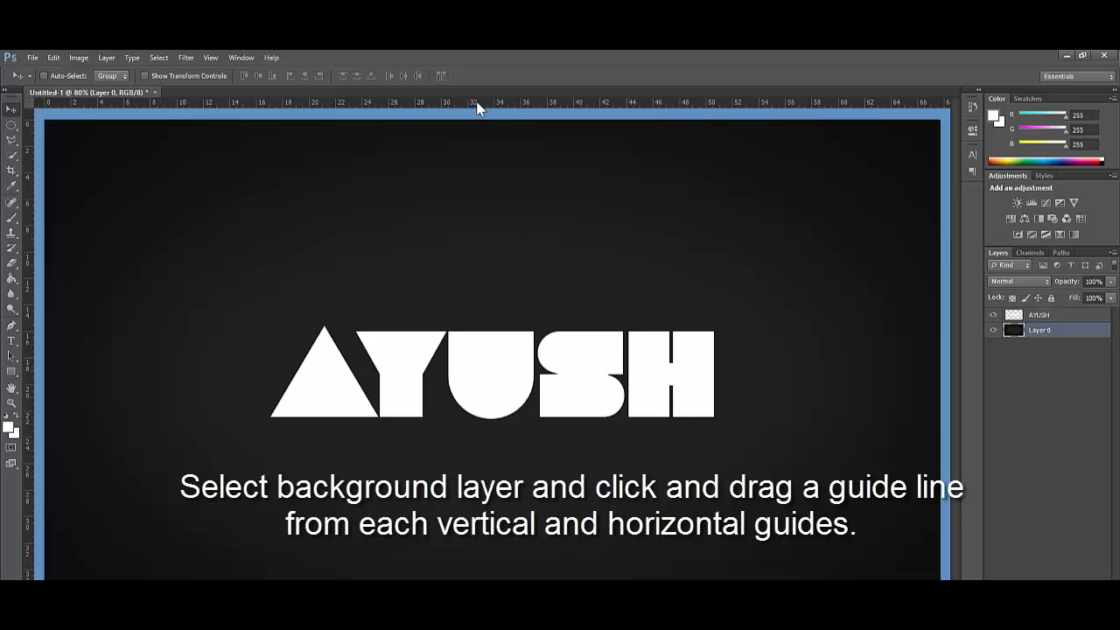
pyautogui.moveTo(477, 107)
pyautogui.mouseDown()
pyautogui.moveTo(505, 111)
pyautogui.moveTo(502, 391)
pyautogui.moveTo(503, 358)
pyautogui.moveTo(508, 380)
pyautogui.moveTo(508, 365)
pyautogui.moveTo(516, 379)
pyautogui.moveTo(521, 371)
pyautogui.mouseUp()
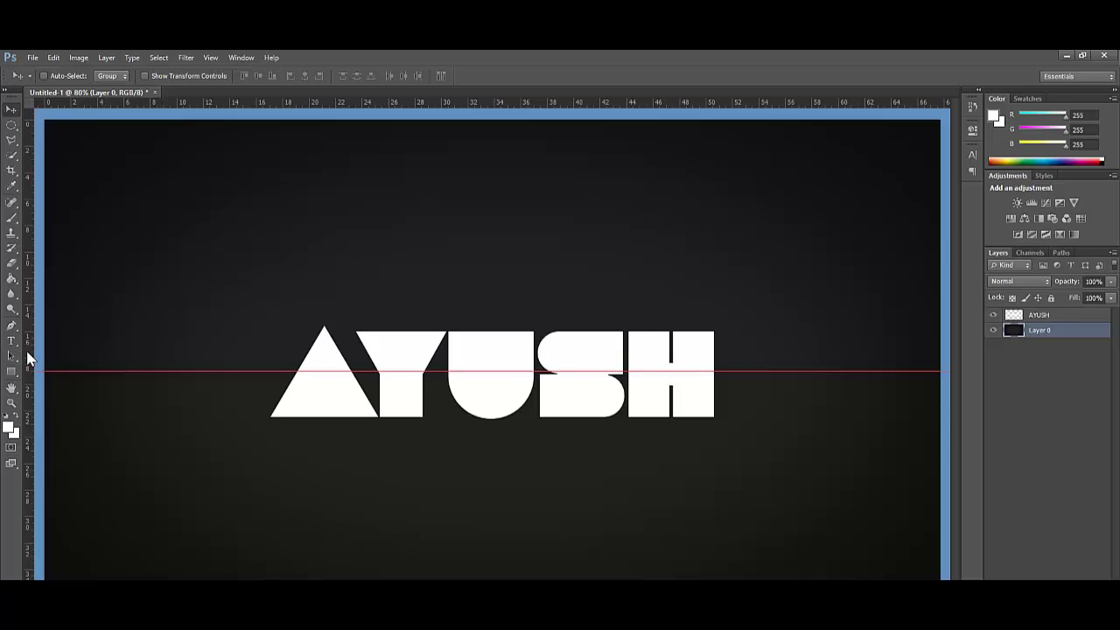
pyautogui.moveTo(27, 359)
pyautogui.mouseDown()
pyautogui.moveTo(245, 408)
pyautogui.moveTo(492, 400)
pyautogui.mouseUp()
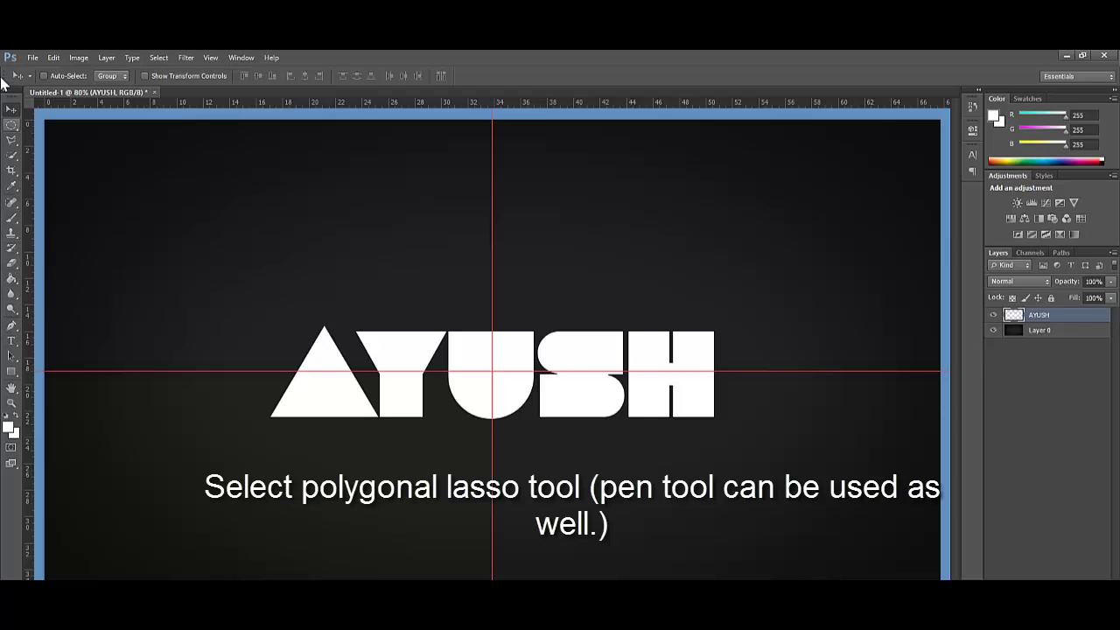
# Choose the Polygonal Lasso Tool from the lasso flyout.
pyautogui.click(11, 140)
pyautogui.click(14, 145)
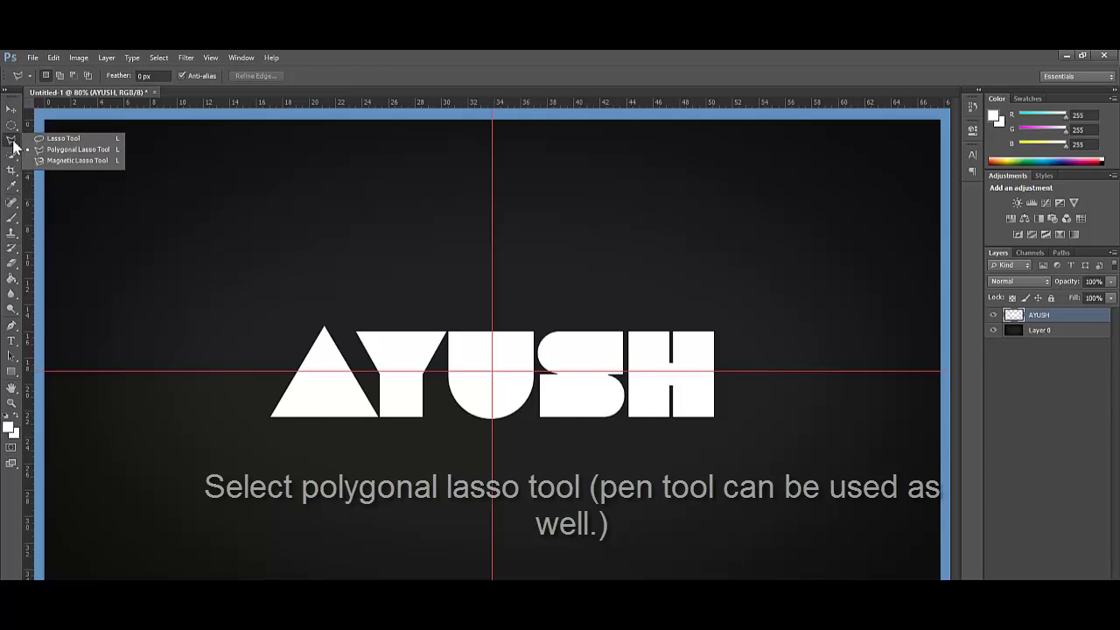
pyautogui.click(52, 150)
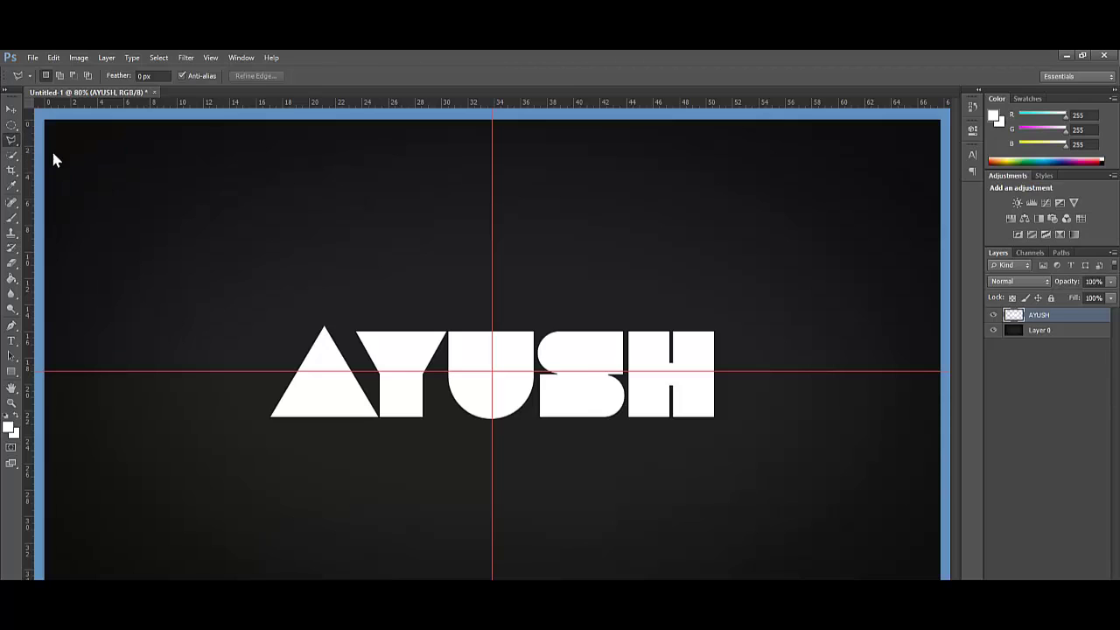
# Zoom the lettering to 174% and start a polygonal selection above the U.
pyautogui.click(11, 403)
pyautogui.moveTo(443, 356); pyautogui.dragTo(588, 577)
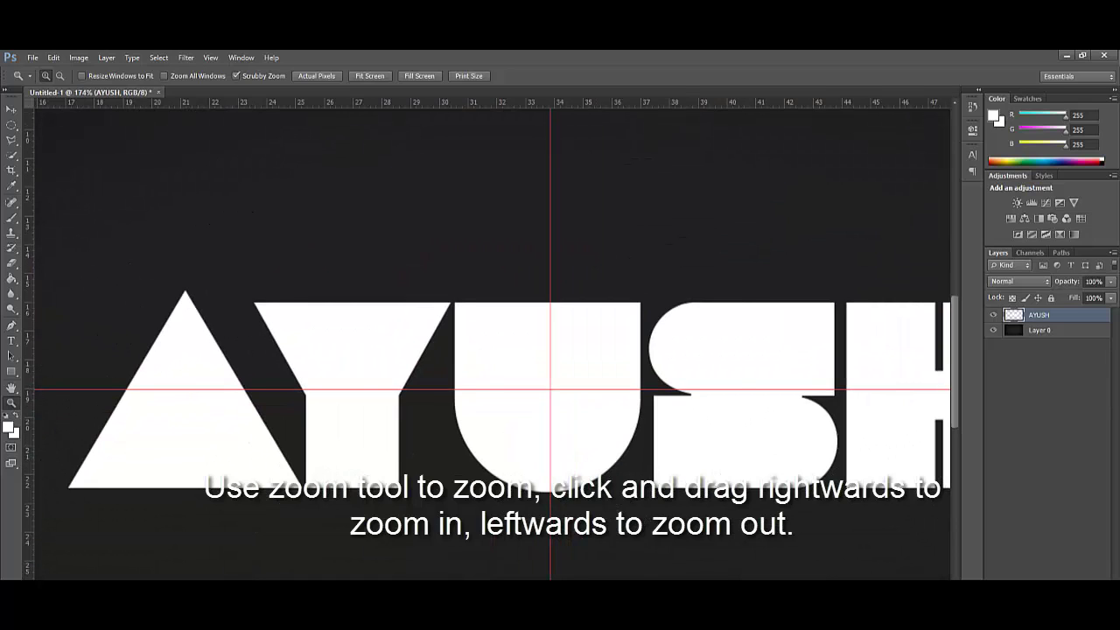
pyautogui.hscroll(-3, 493, 340)
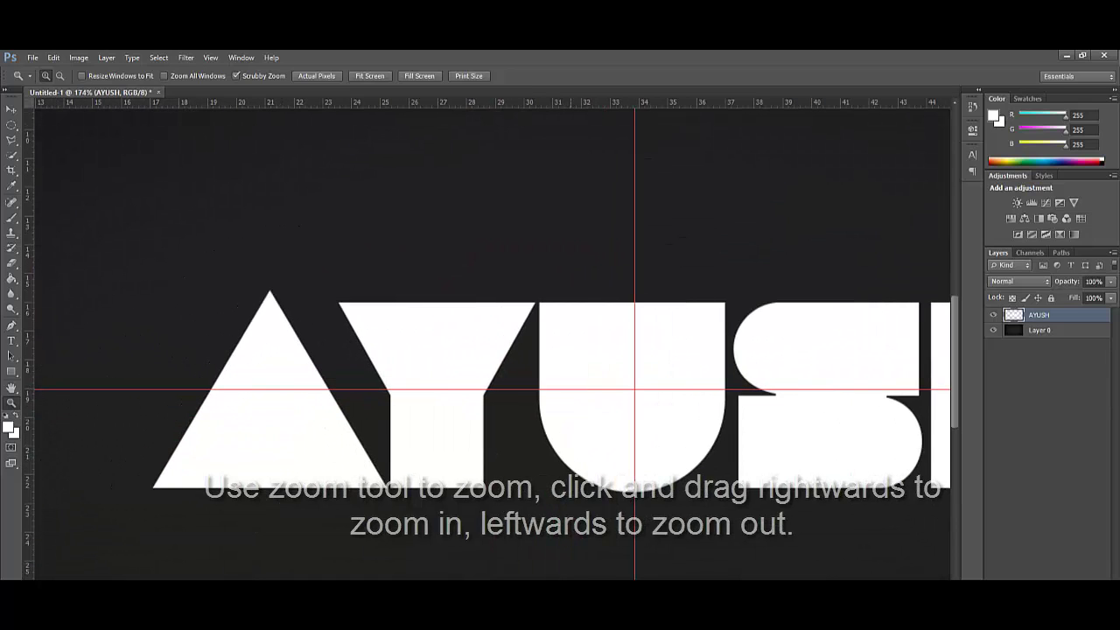
pyautogui.click(11, 140)
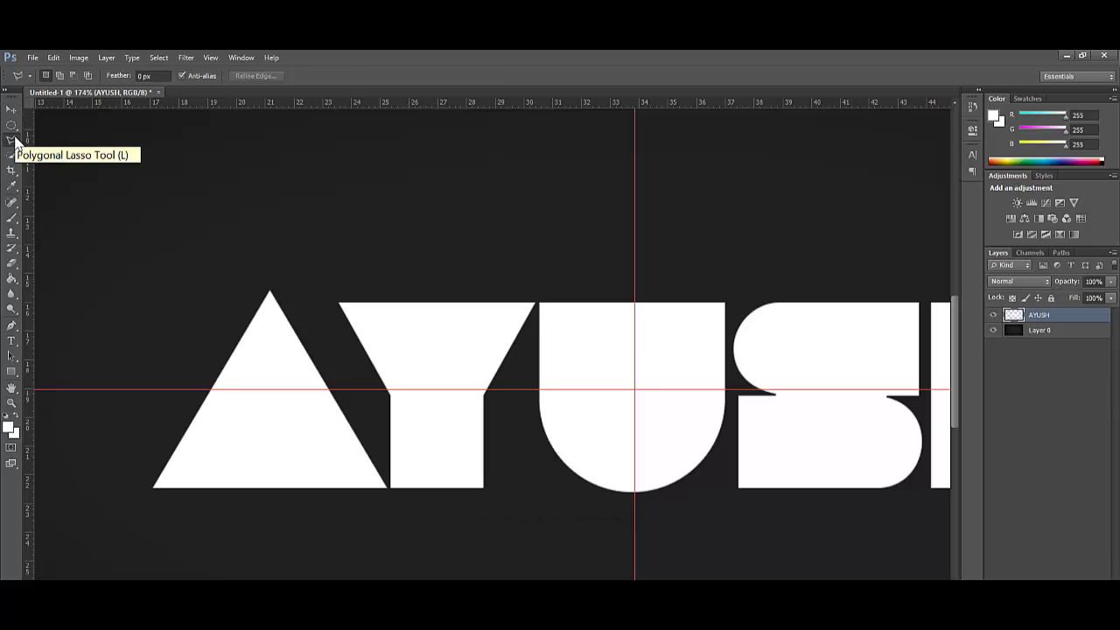
pyautogui.click(546, 219)
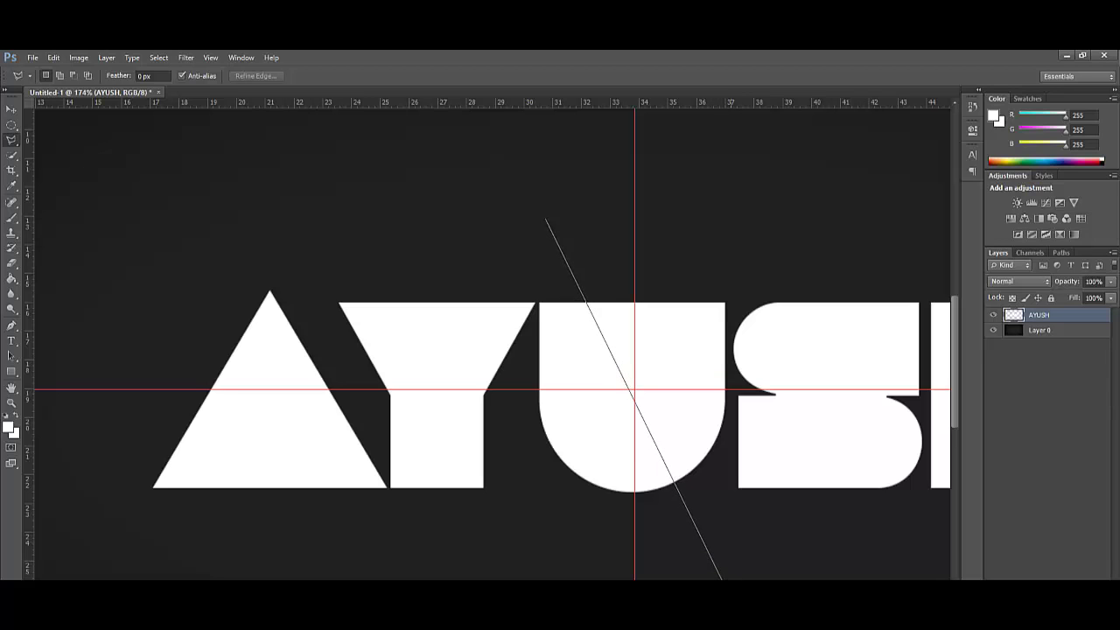
# Outline a four-point polygon from above the U, below it, and left of the A, then close it.
pyautogui.doubleClick(590, 205)
pyautogui.click(562, 277)
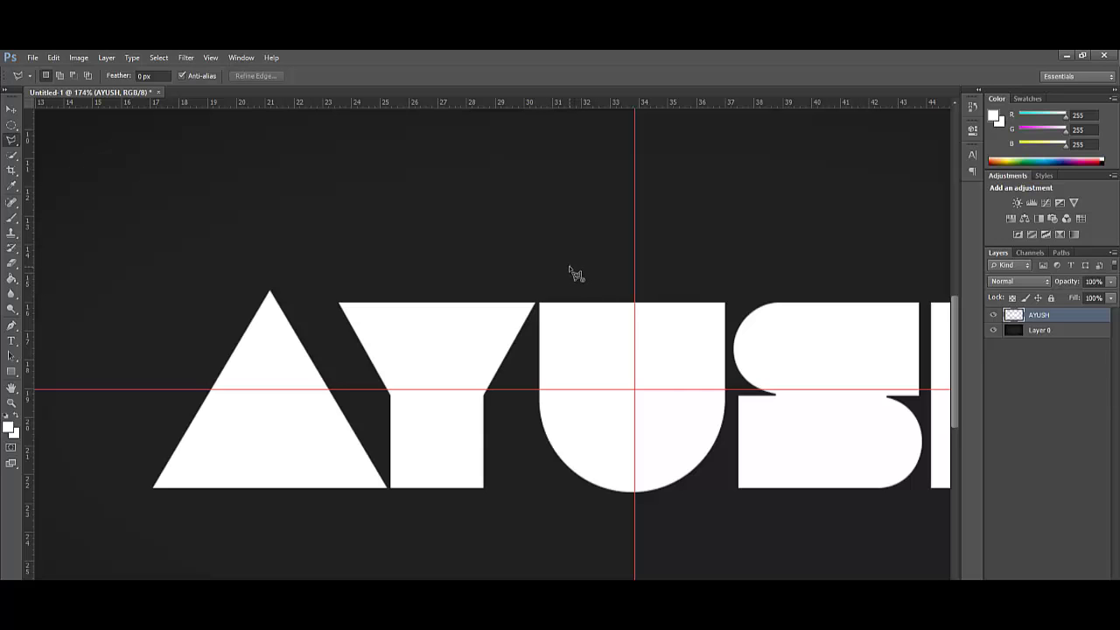
pyautogui.click(570, 267)
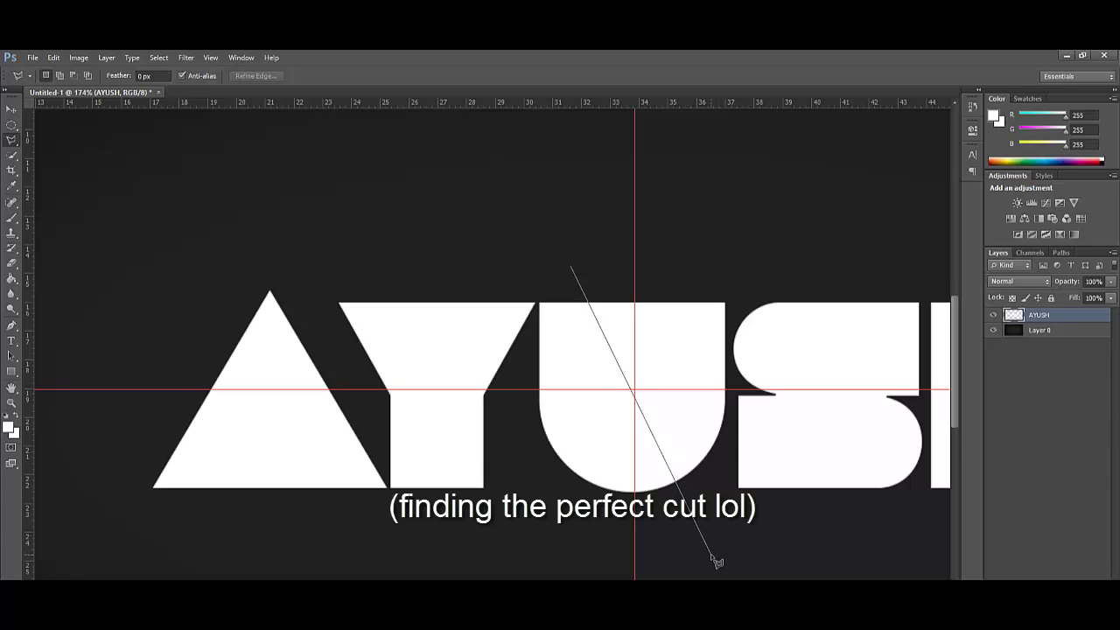
pyautogui.click(711, 553)
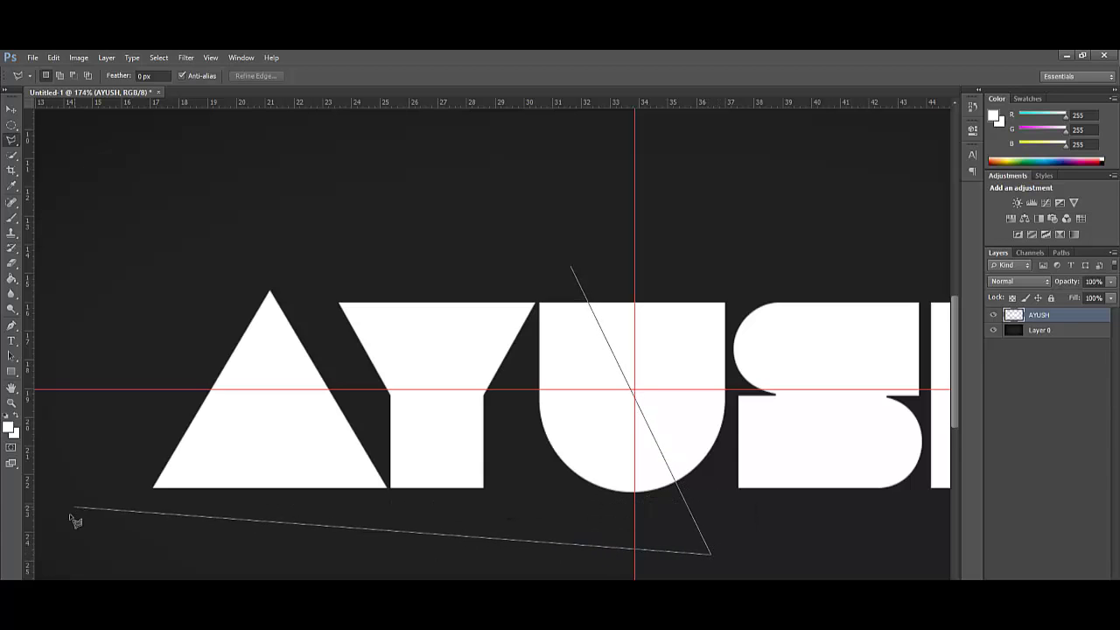
pyautogui.click(193, 241)
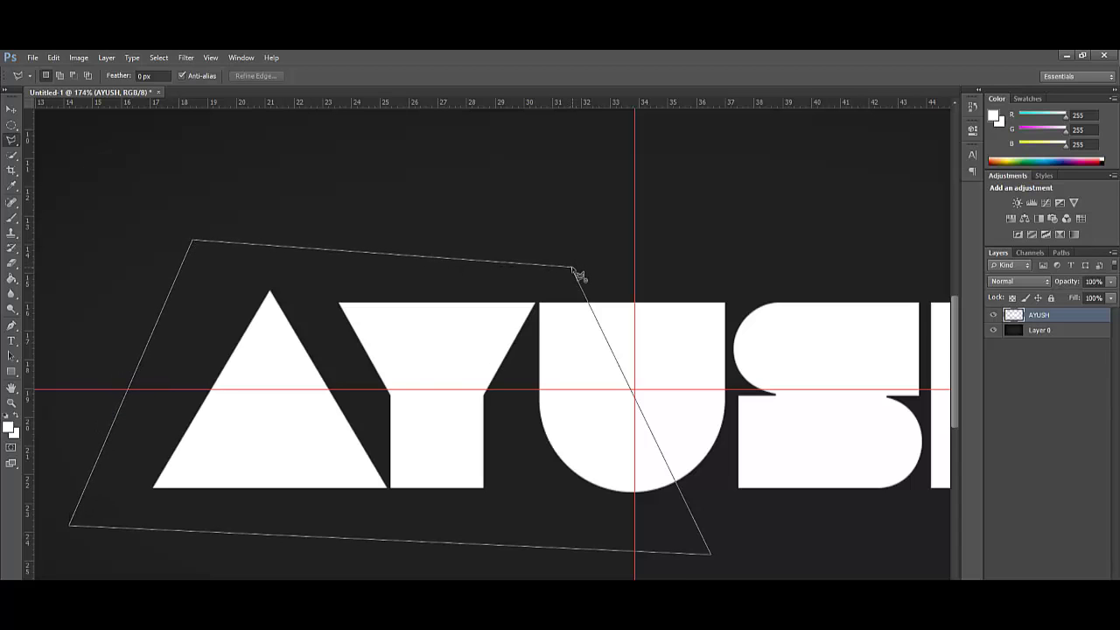
pyautogui.click(574, 269)
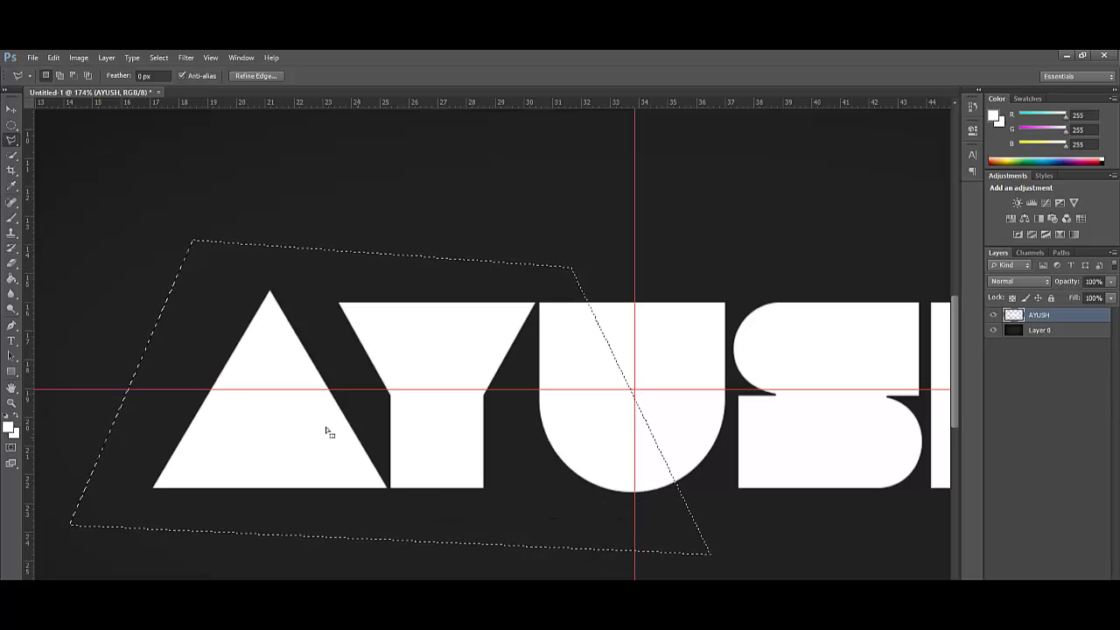
# Nudge the selected left part left and down to open a diagonal gap through the U.
pyautogui.click(10, 111)
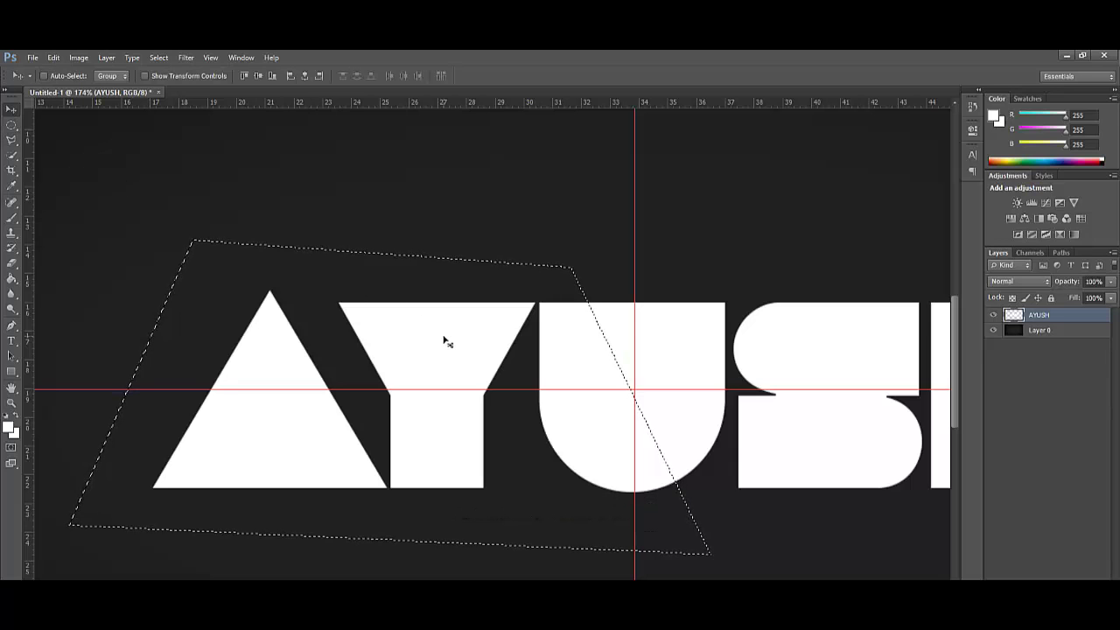
pyautogui.press('Left')
pyautogui.press('Left')
pyautogui.press('Down')
pyautogui.press('Down')
pyautogui.press('Left')
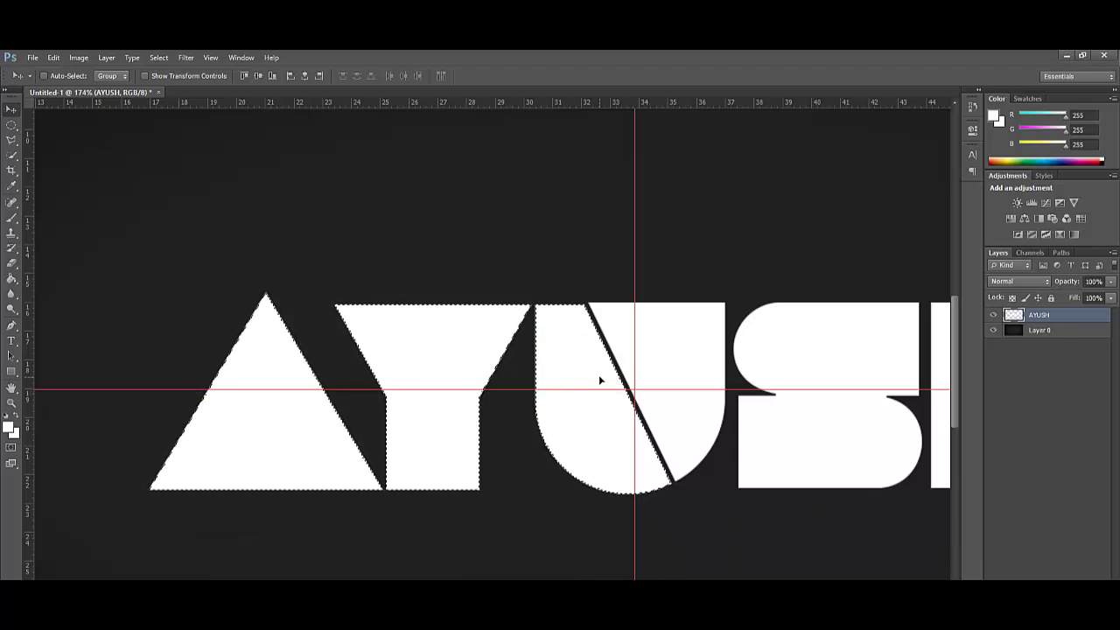
pyautogui.press('Left')
pyautogui.press('Down')
pyautogui.press('Left')
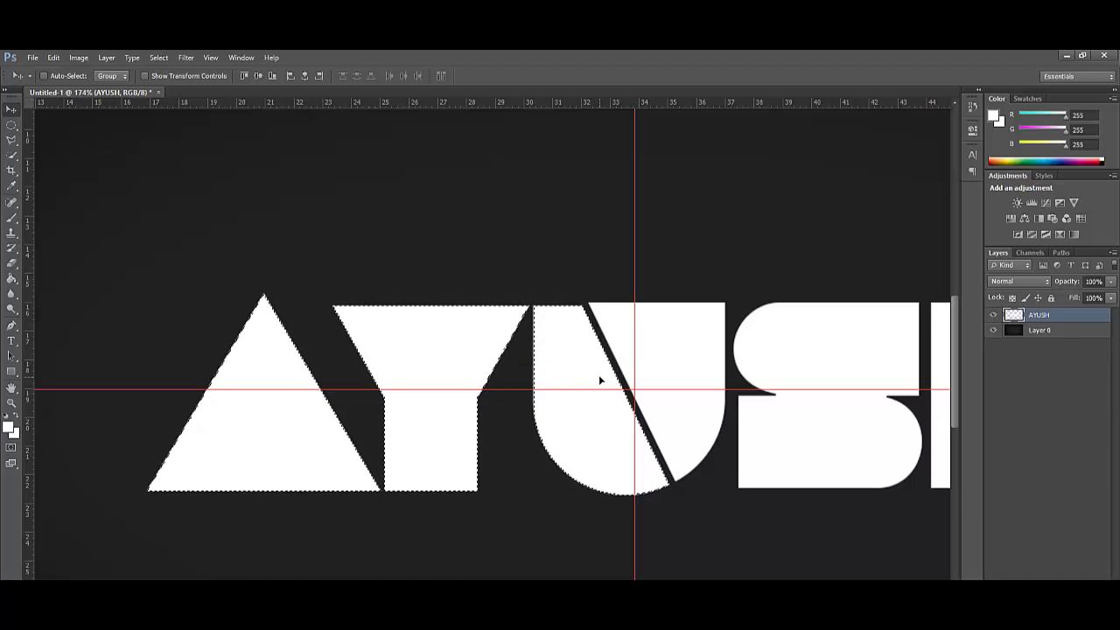
pyautogui.scroll(-1, 953, 388)
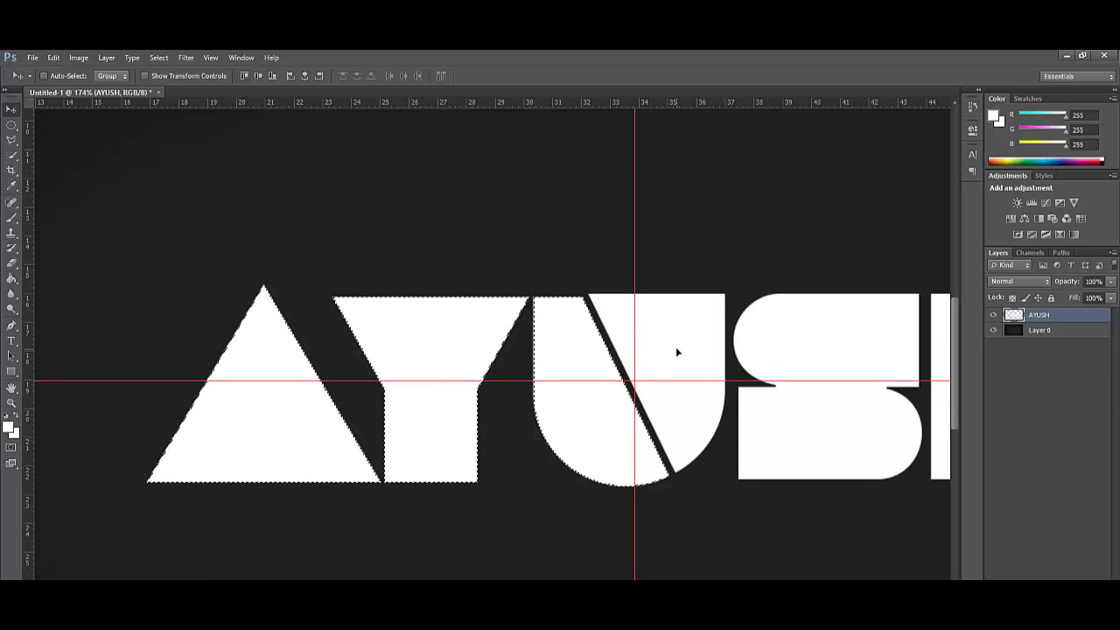
pyautogui.press('Left')
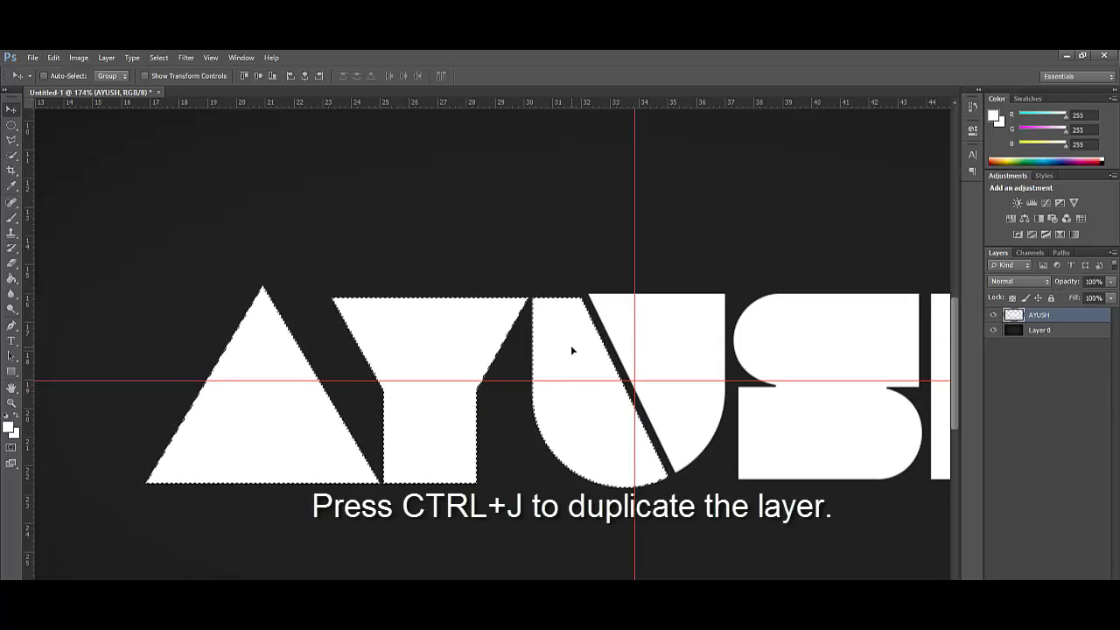
# Copy the cut piece onto a new Layer 1 and toggle the AYUSH layer's visibility to check it.
pyautogui.hotkey('ctrl', 'j')
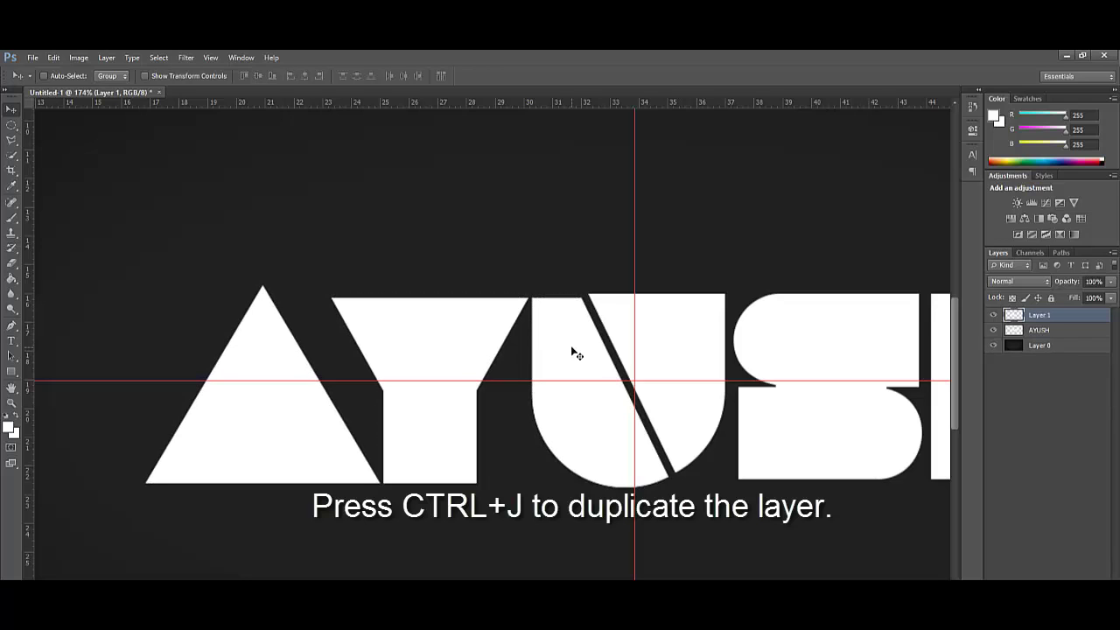
pyautogui.click(1006, 330)
pyautogui.click(993, 330)
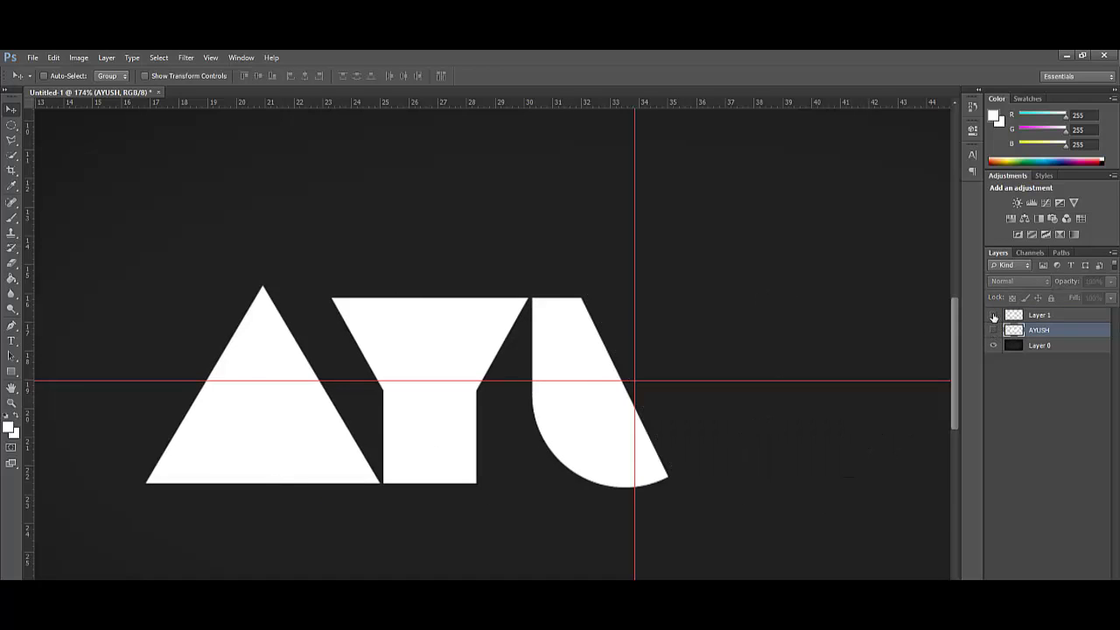
pyautogui.click(994, 315)
pyautogui.click(993, 315)
pyautogui.click(994, 330)
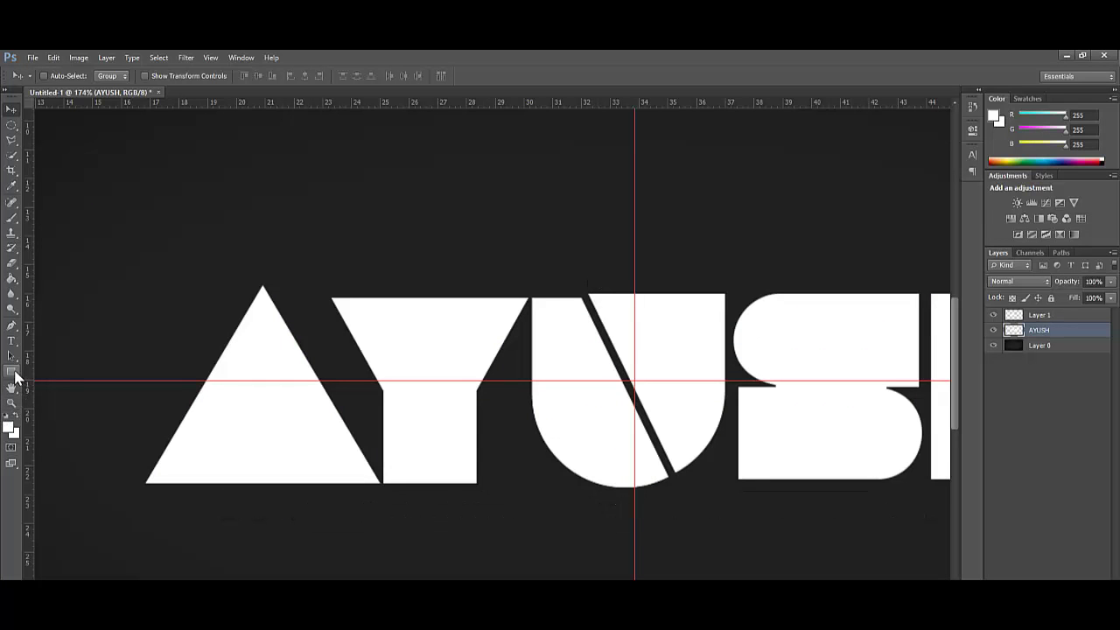
# Draw a thin Line Tool stroke diagonally along the slash through the U.
pyautogui.click(13, 374)
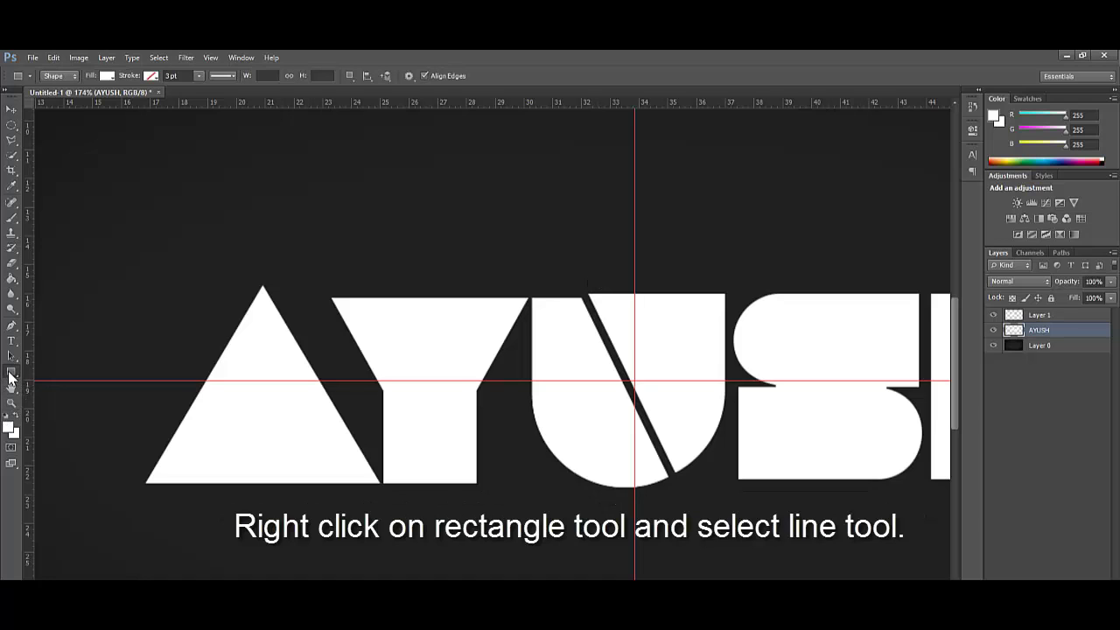
pyautogui.rightClick(11, 378)
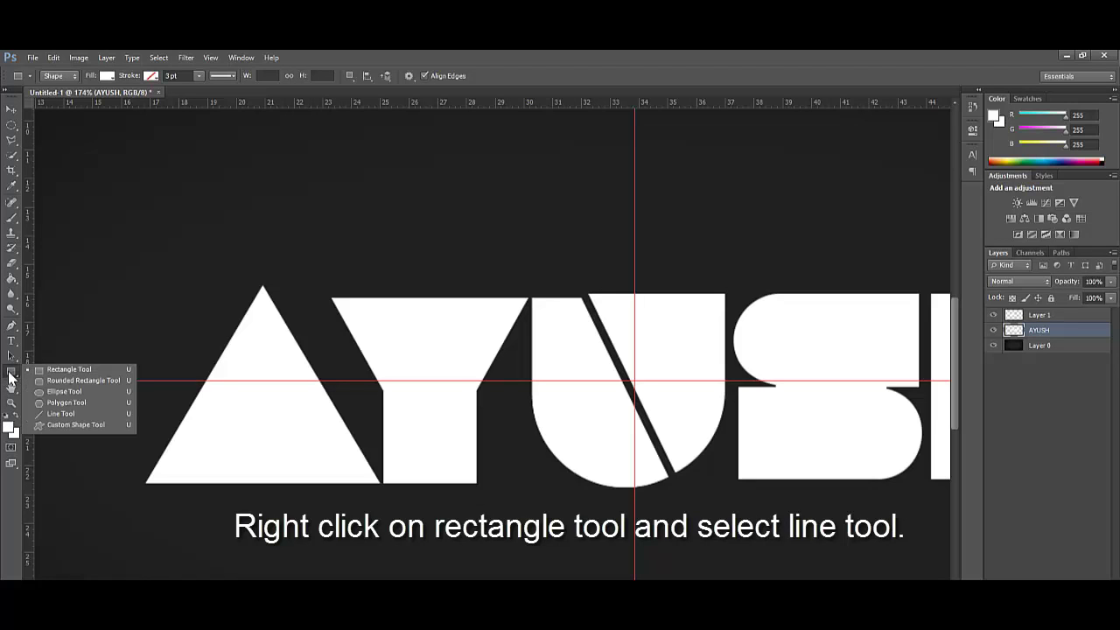
pyautogui.click(60, 412)
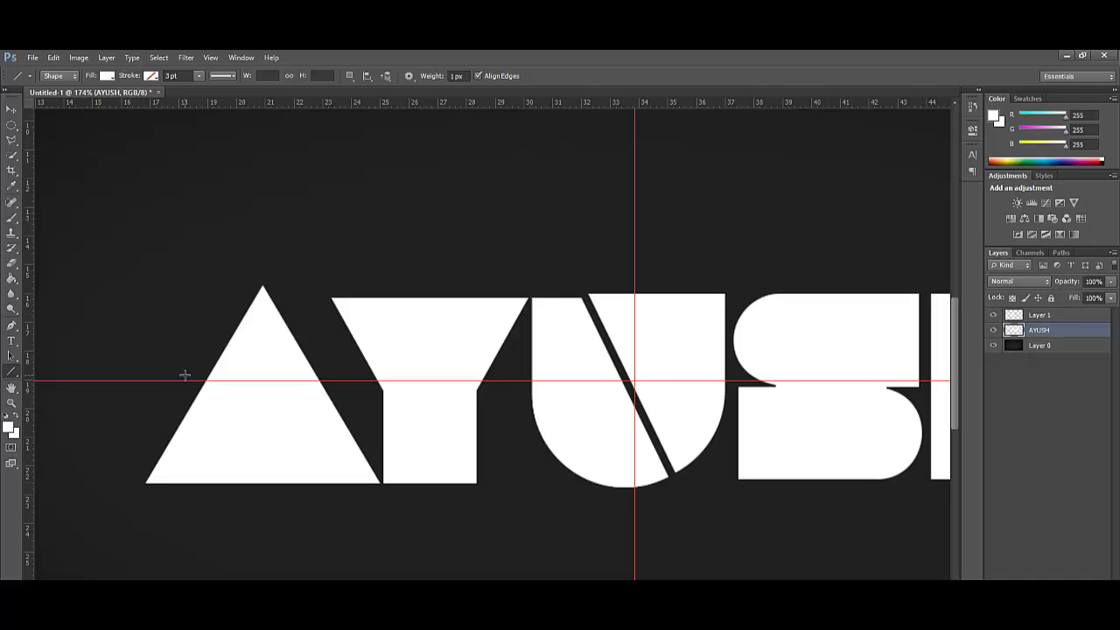
pyautogui.hotkey('ctrl', '0')
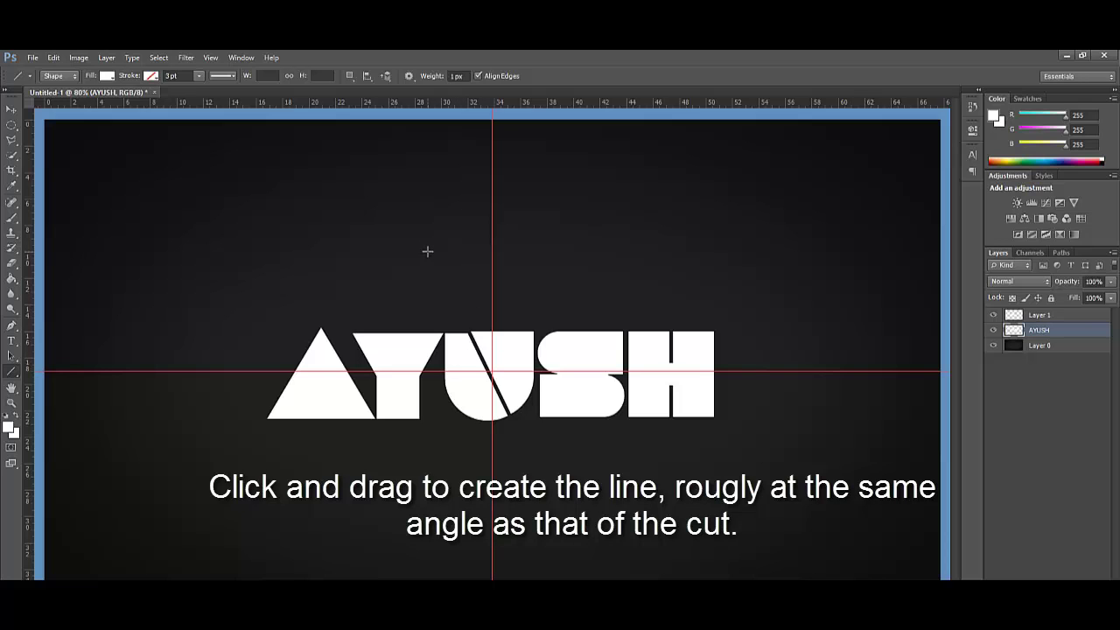
pyautogui.moveTo(427, 251); pyautogui.dragTo(557, 509)
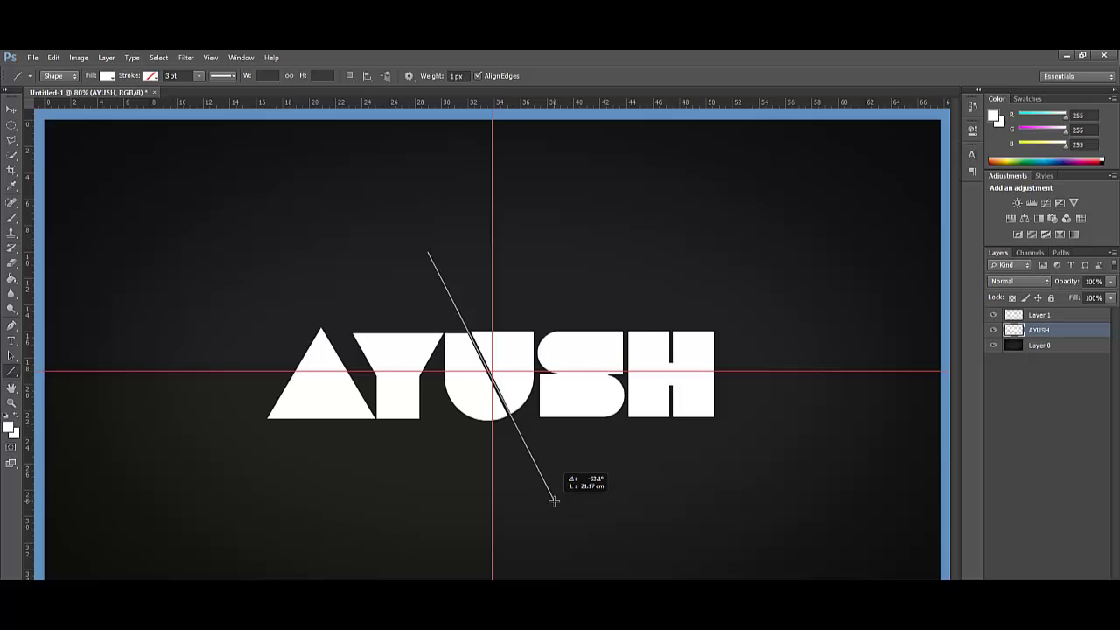
pyautogui.moveTo(555, 505); pyautogui.dragTo(555, 505)
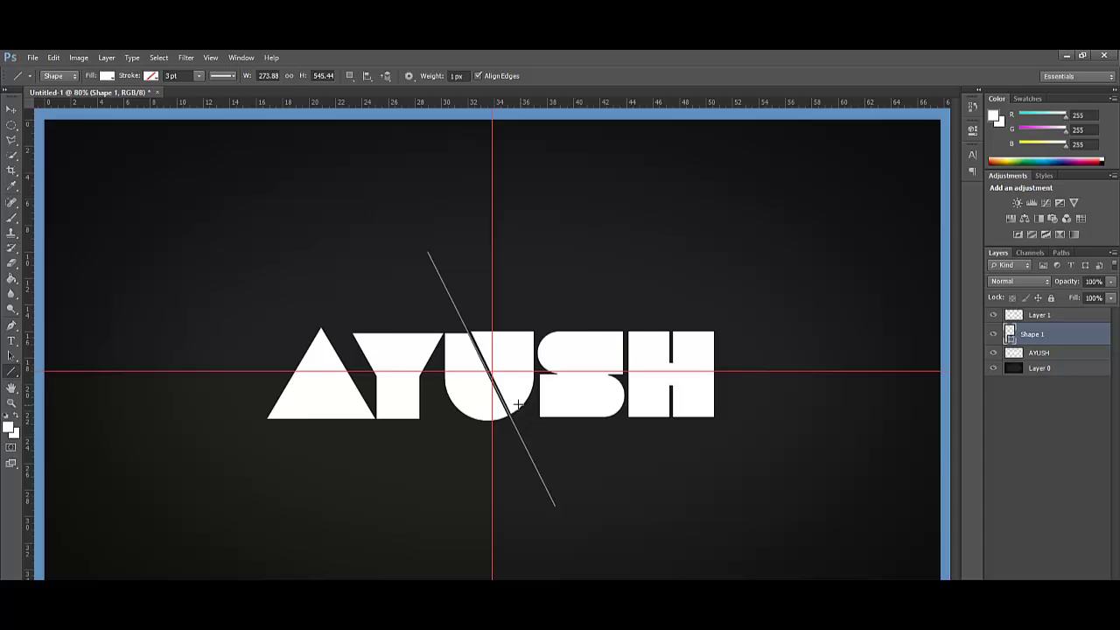
# Zoom in and free-transform the line, rotating it to match the slash angle.
pyautogui.press('v')
pyautogui.scroll(3, 484, 325)
pyautogui.scroll(-1, 551, 525)
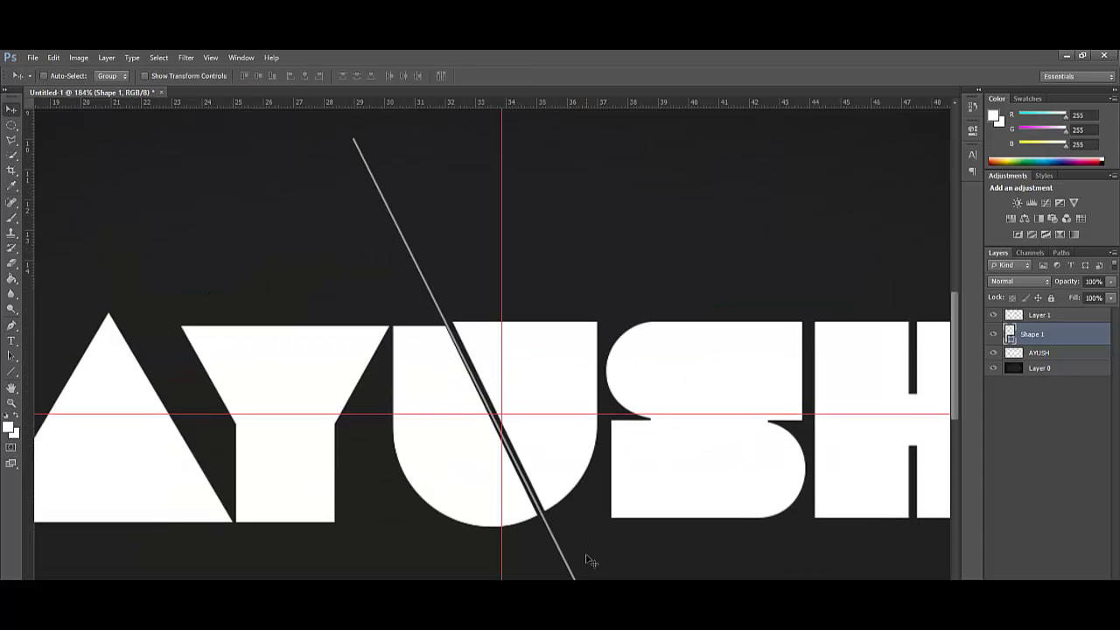
pyautogui.scroll(-1, 558, 488)
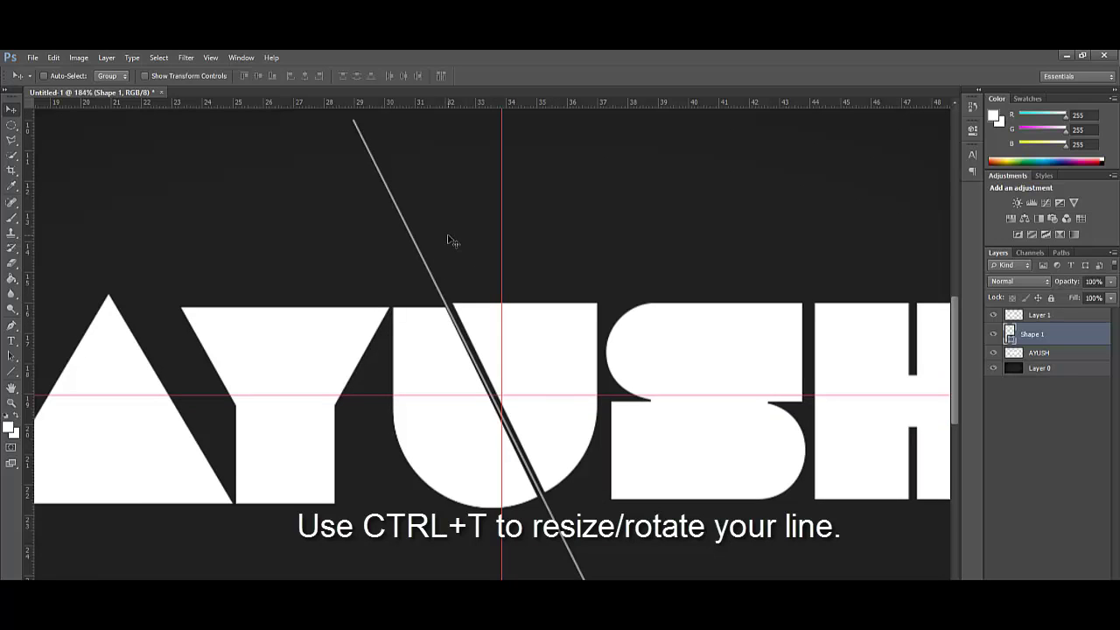
pyautogui.hotkey('ctrl', 't')
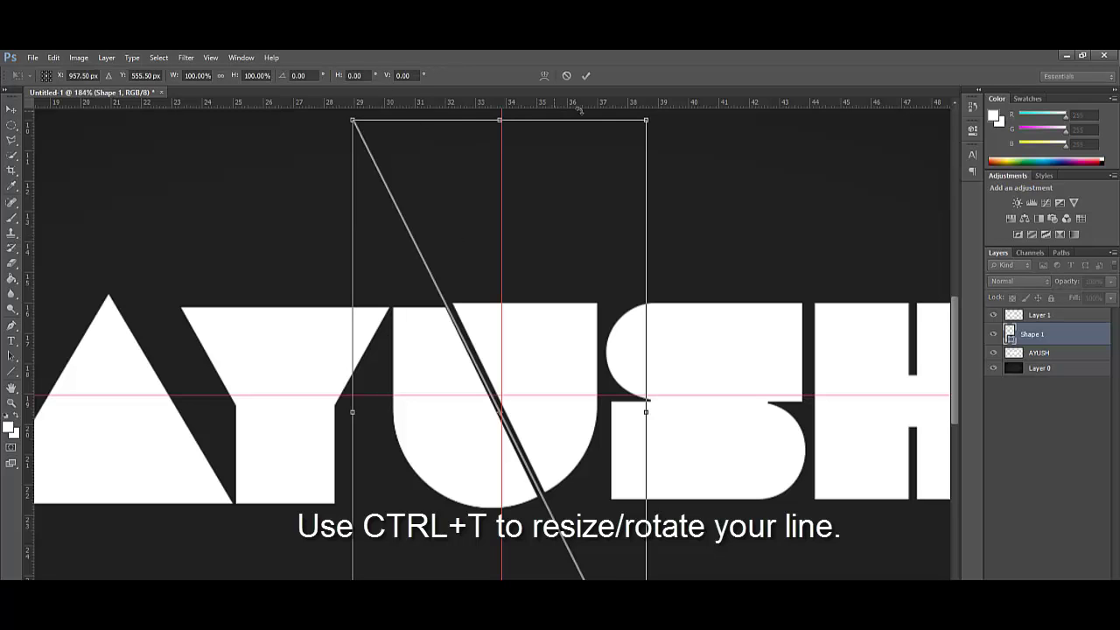
pyautogui.moveTo(653, 114); pyautogui.dragTo(646, 166)
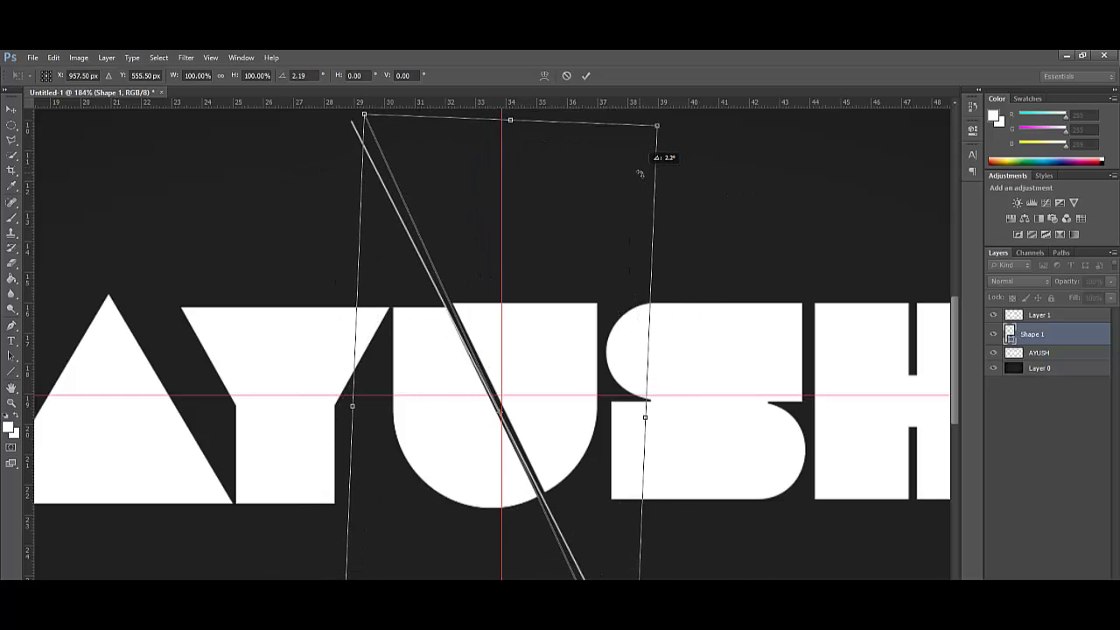
pyautogui.moveTo(646, 166)
pyautogui.mouseDown()
pyautogui.moveTo(623, 173)
pyautogui.moveTo(632, 173)
pyautogui.mouseUp()
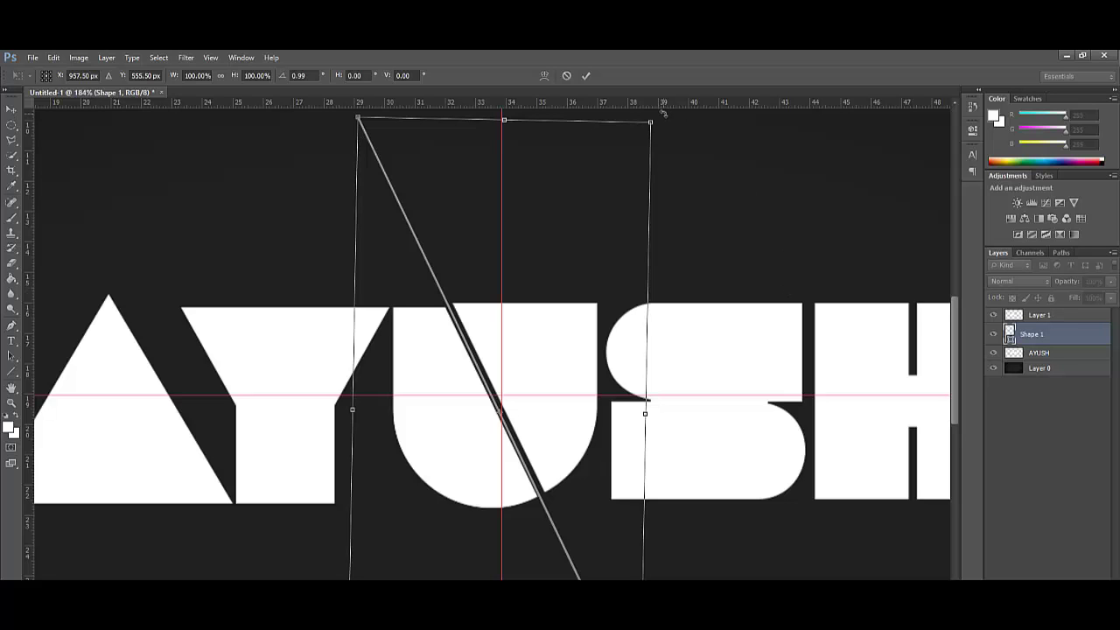
pyautogui.moveTo(663, 113); pyautogui.dragTo(675, 100)
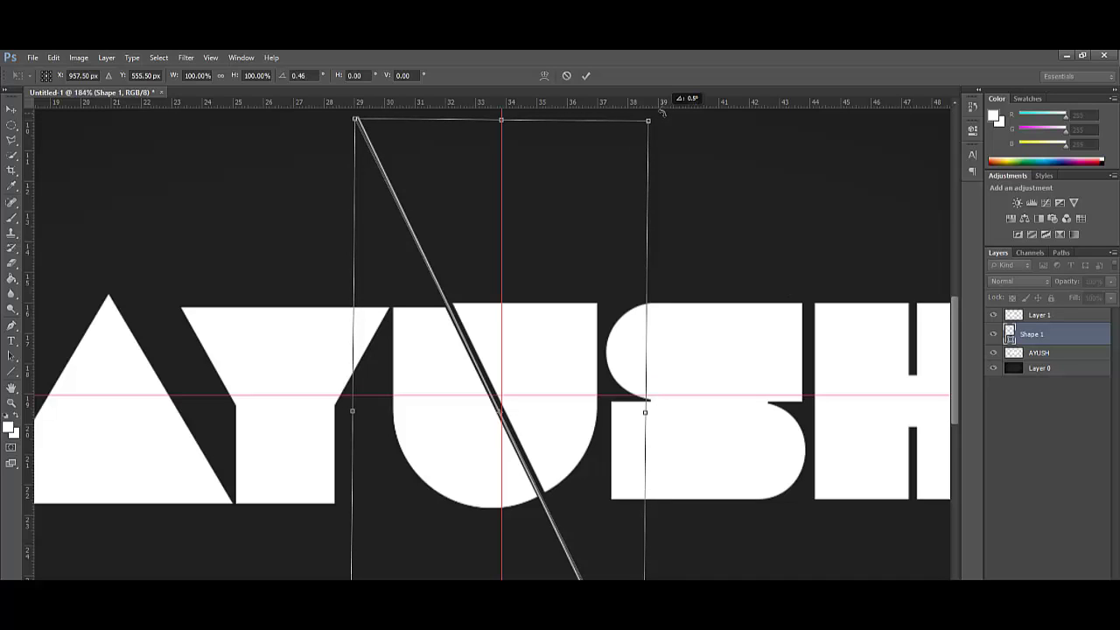
# Move the line into the slash gap, nudge it left and down, and commit the transform.
pyautogui.moveTo(526, 273); pyautogui.dragTo(554, 261)
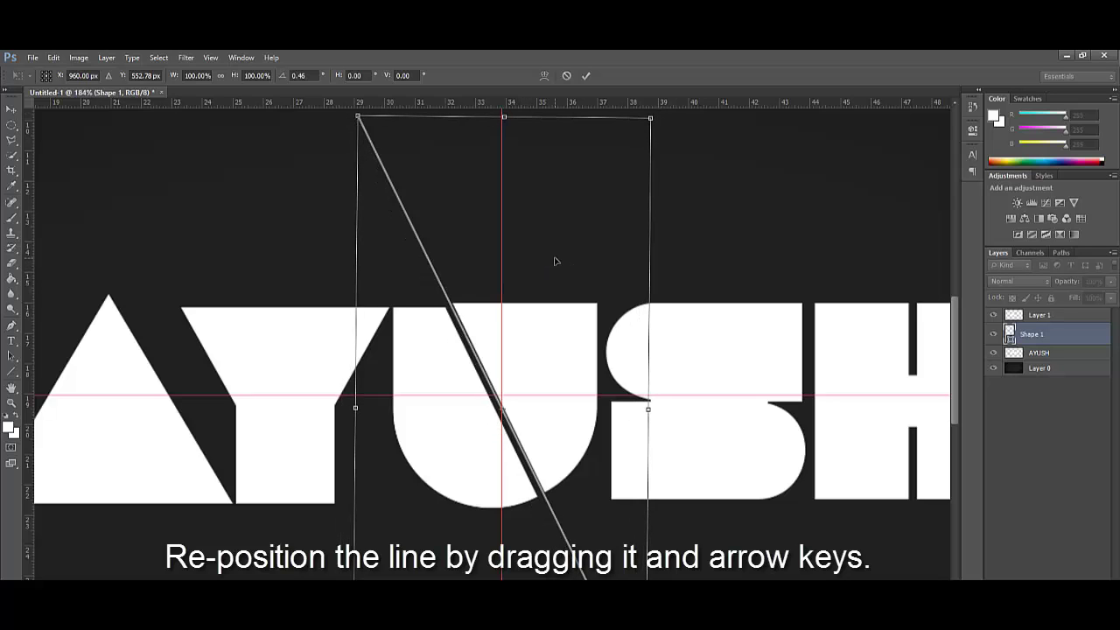
pyautogui.press('Left')
pyautogui.press('Left')
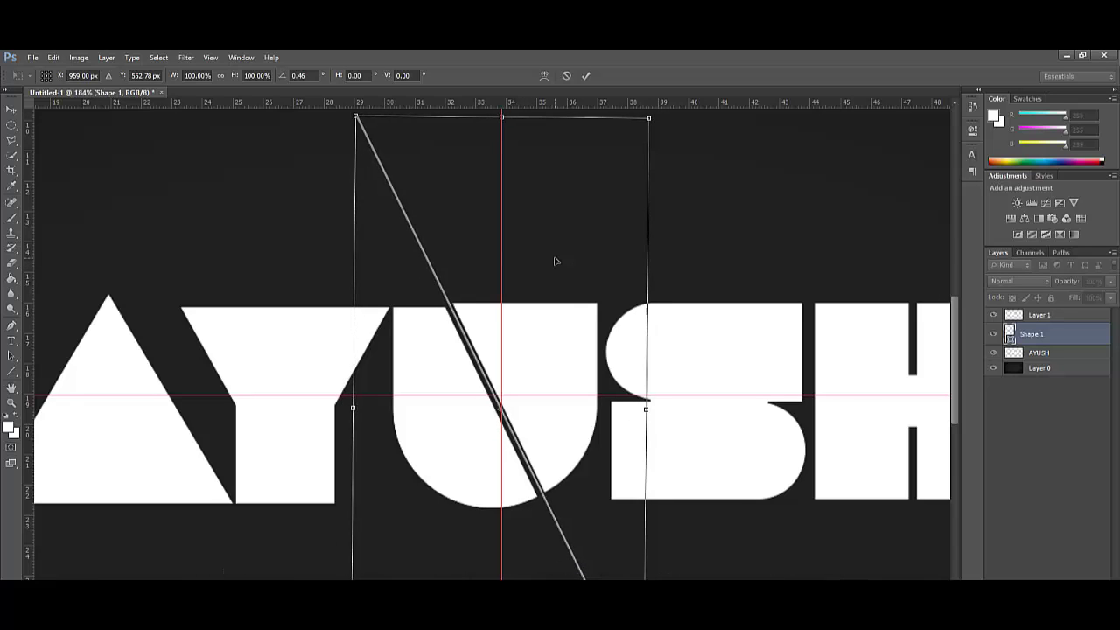
pyautogui.press('Down')
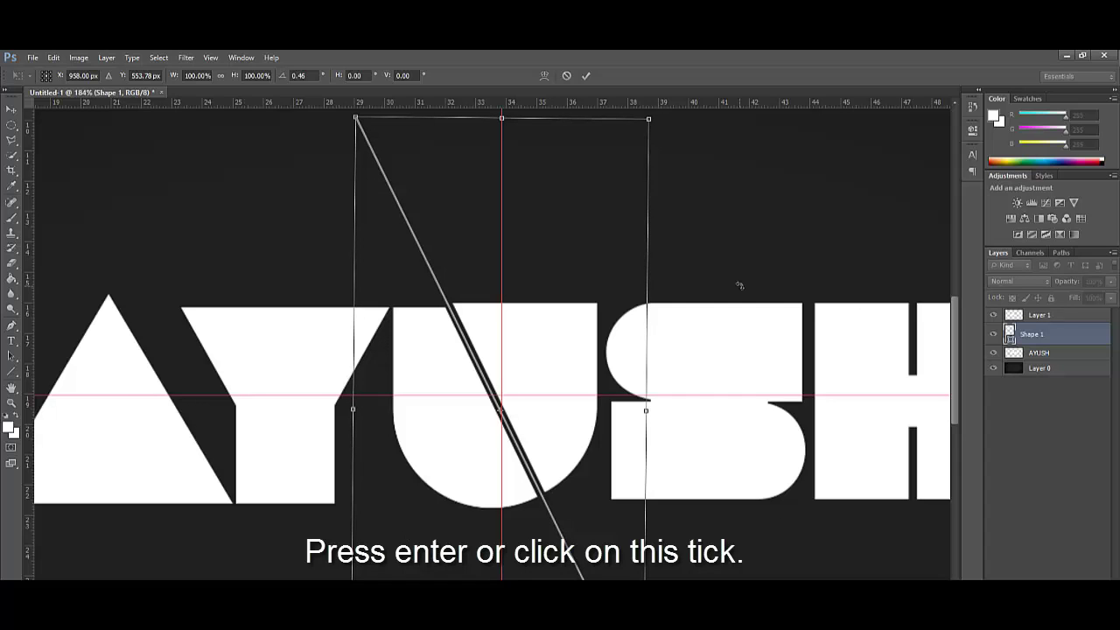
pyautogui.click(587, 76)
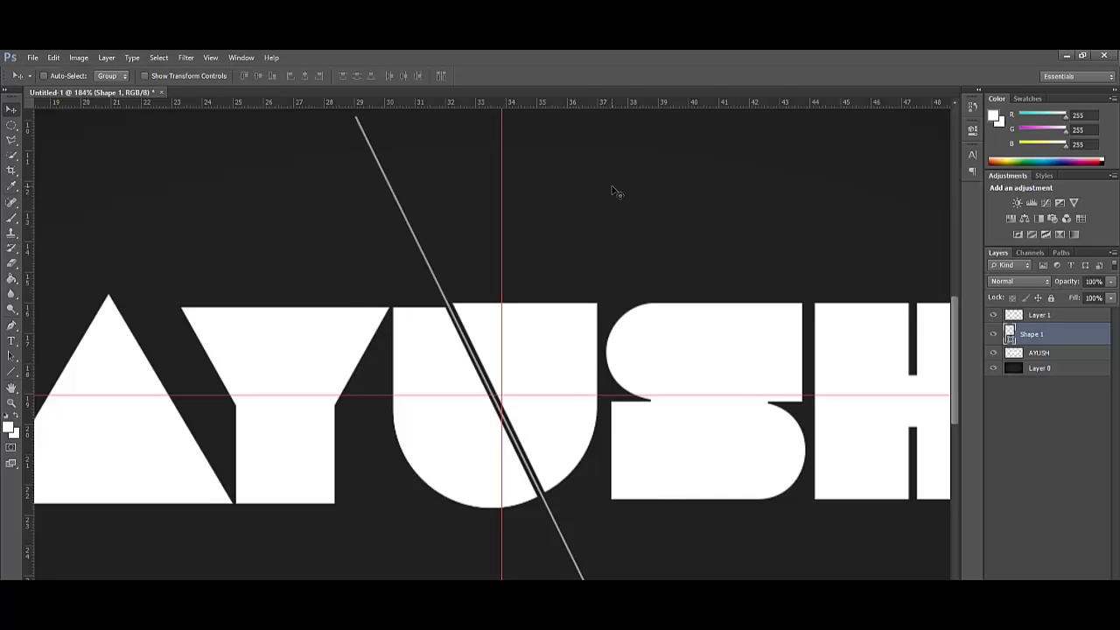
pyautogui.hotkey('ctrl', '0')
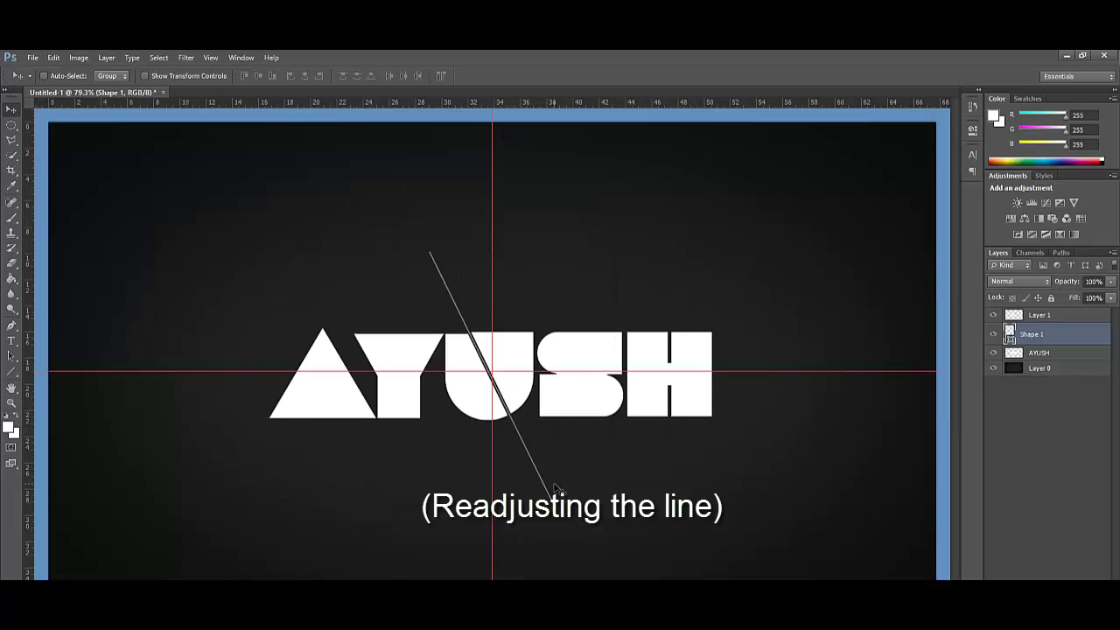
# Zoom in to check the line, then rasterize the Shape 1 layer.
pyautogui.press('z')
pyautogui.moveTo(512, 341); pyautogui.dragTo(532, 345)
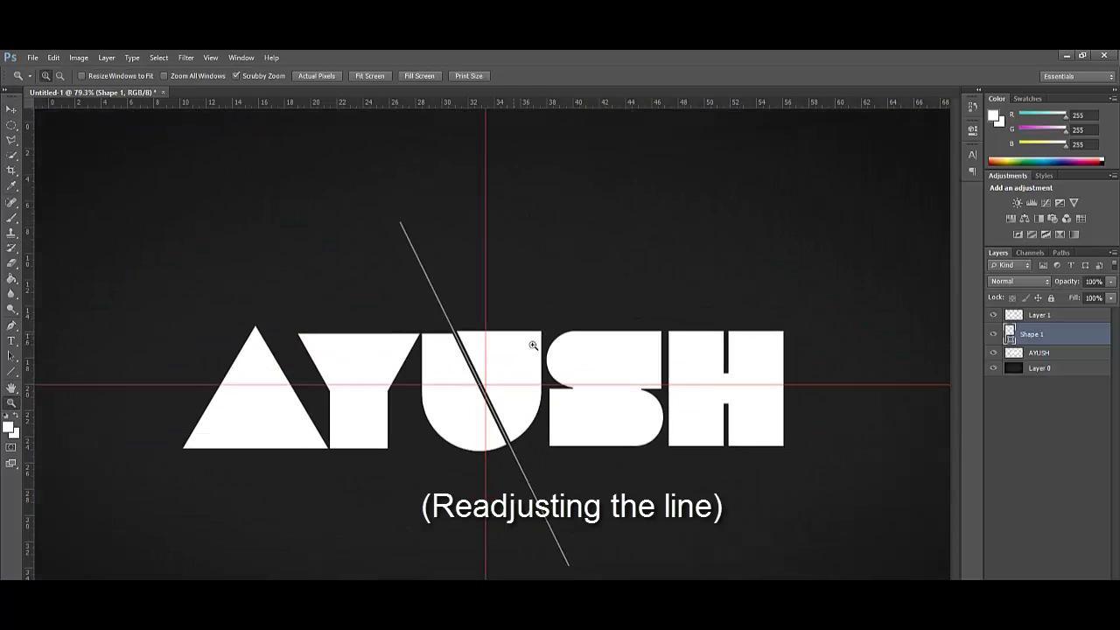
pyautogui.press('v')
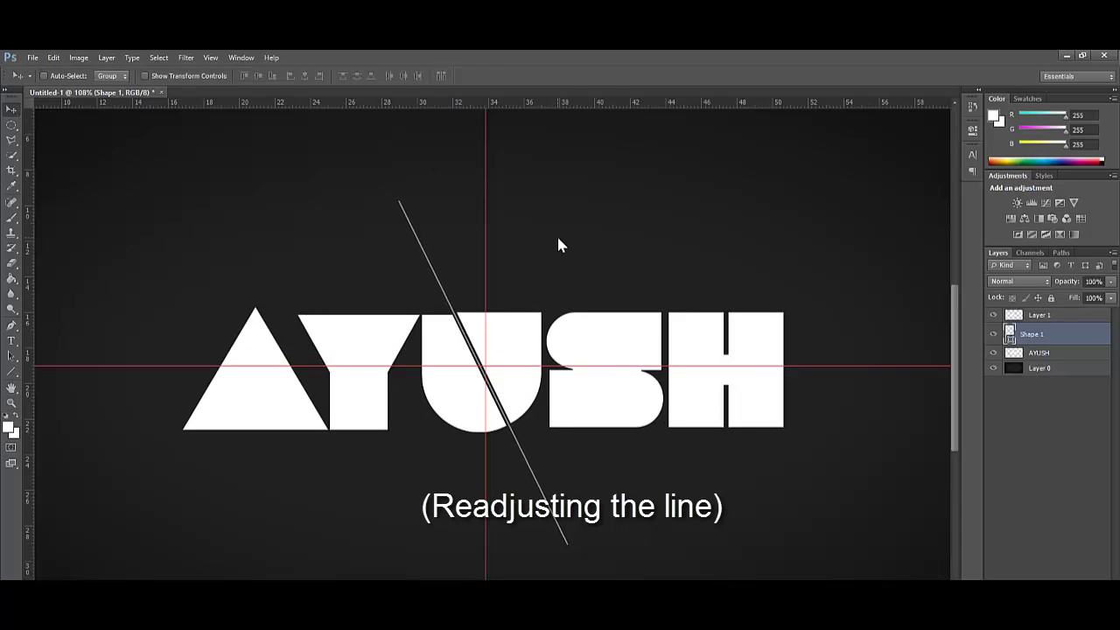
pyautogui.rightClick(1033, 334)
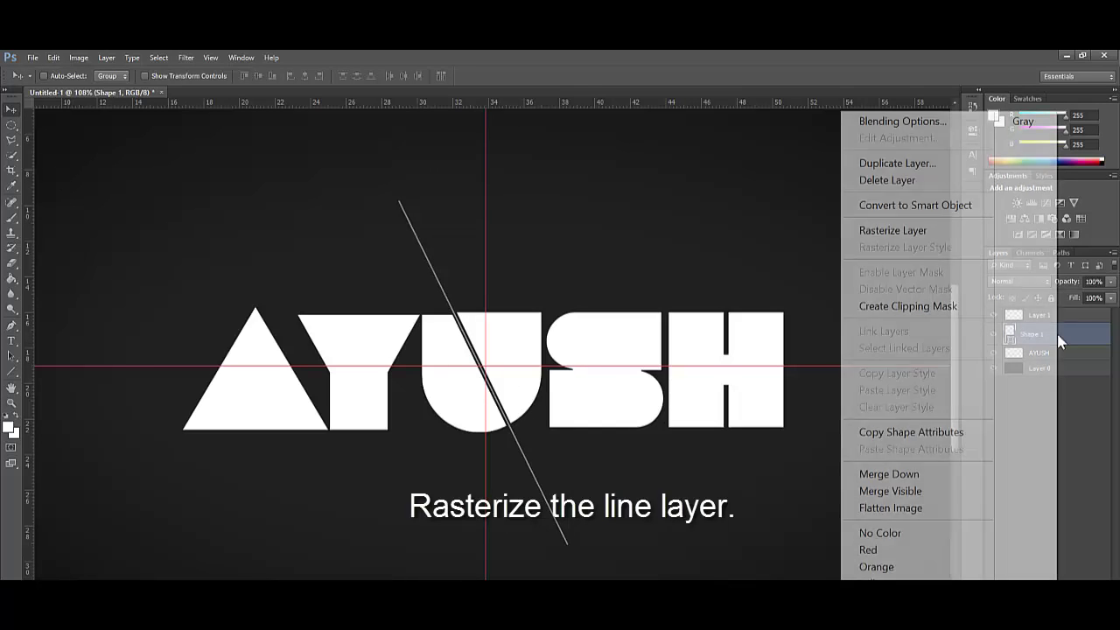
pyautogui.click(882, 234)
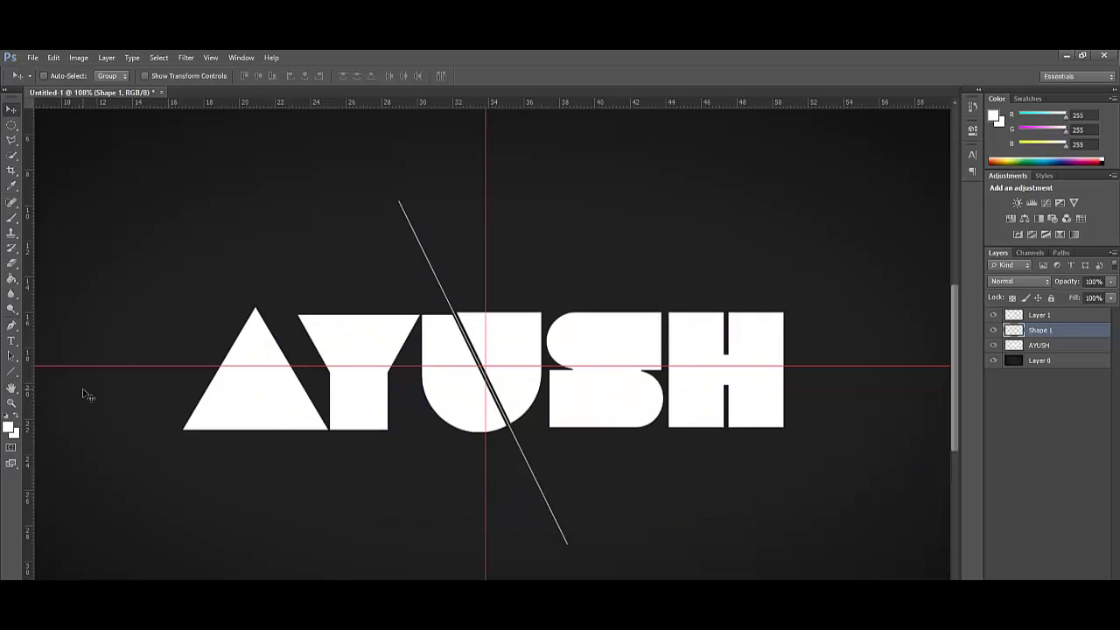
# Erase the line's tips with a soft eraser, resizing the brush from about 50 px to 378 px.
pyautogui.hotkey('ctrl', '0')
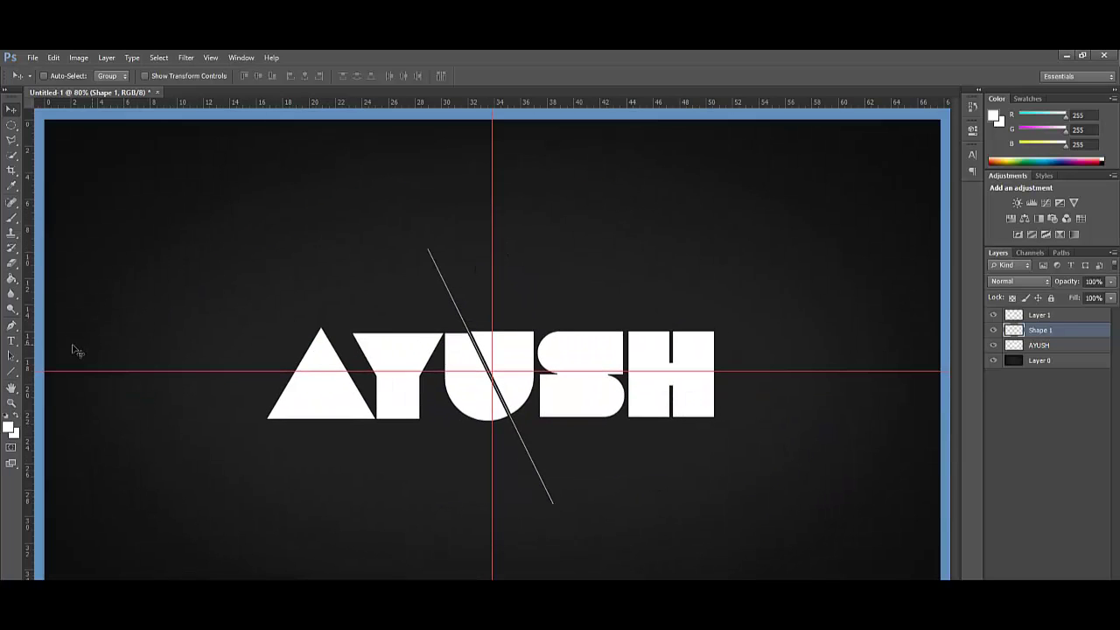
pyautogui.click(11, 265)
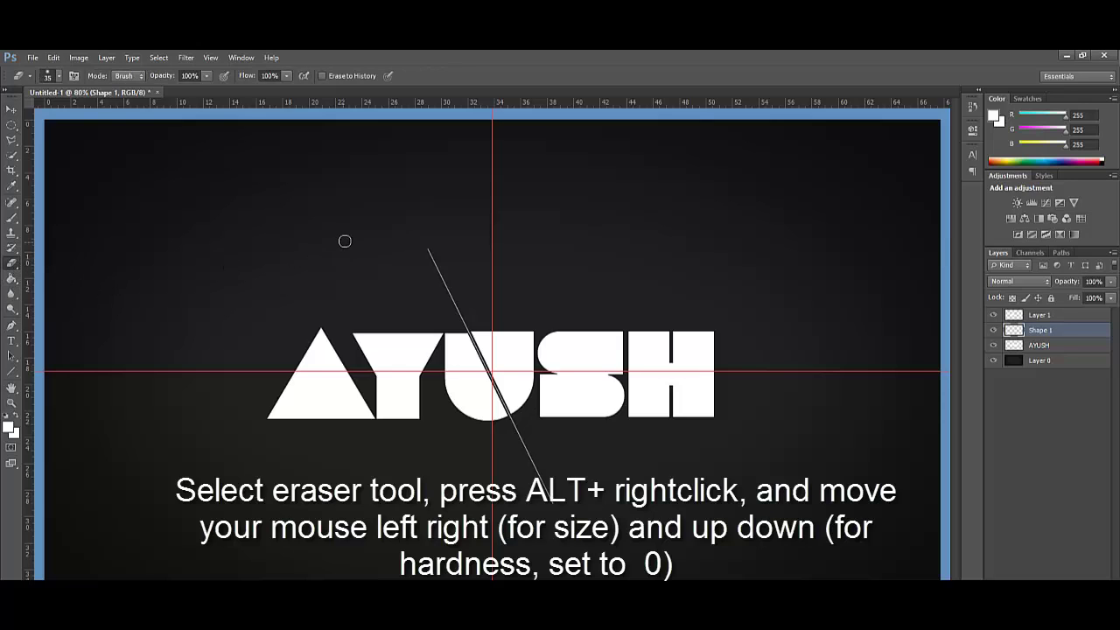
pyautogui.keyDown('alt'); pyautogui.rightClick(546, 264); pyautogui.keyUp('alt')
pyautogui.keyDown('alt'); pyautogui.rightClick(546, 264); pyautogui.keyUp('alt')
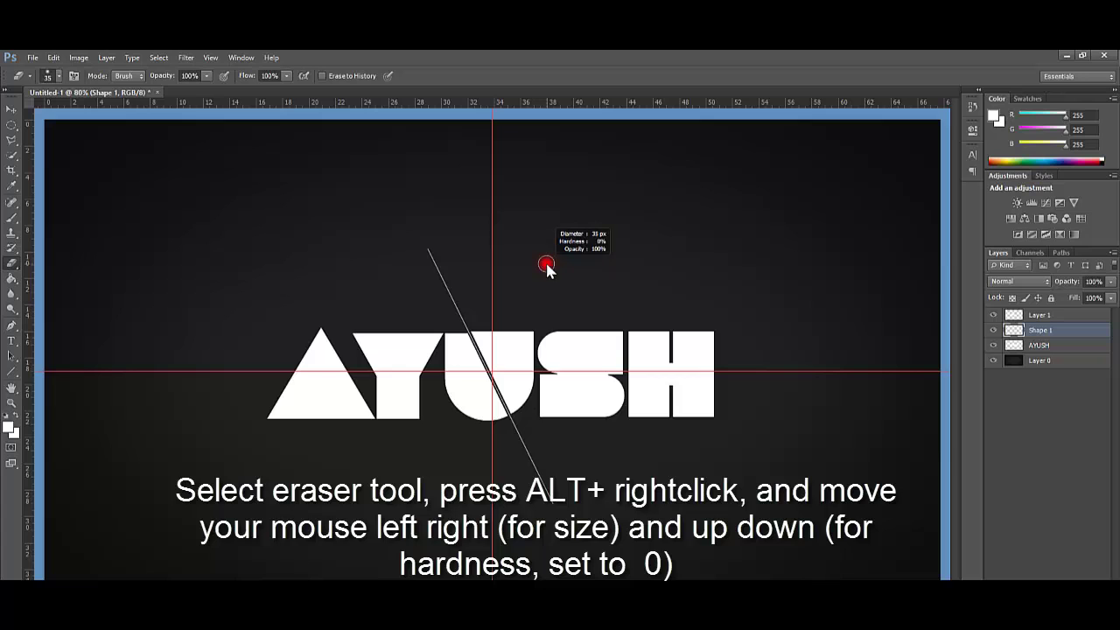
pyautogui.moveTo(554, 262)
pyautogui.mouseDown()
pyautogui.moveTo(548, 275)
pyautogui.moveTo(593, 275)
pyautogui.moveTo(573, 197)
pyautogui.moveTo(583, 353)
pyautogui.moveTo(595, 237)
pyautogui.moveTo(587, 193)
pyautogui.moveTo(587, 342)
pyautogui.moveTo(618, 320)
pyautogui.moveTo(615, 143)
pyautogui.moveTo(593, 150)
pyautogui.moveTo(622, 166)
pyautogui.mouseUp()
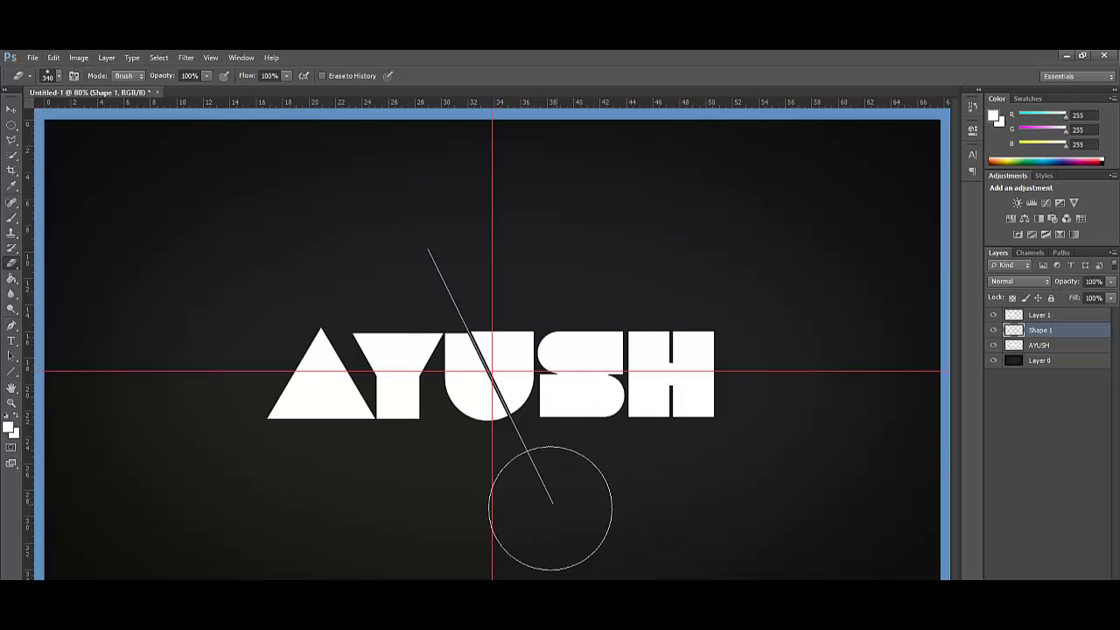
pyautogui.moveTo(604, 501)
pyautogui.mouseDown()
pyautogui.moveTo(612, 480)
pyautogui.moveTo(575, 521)
pyautogui.mouseUp()
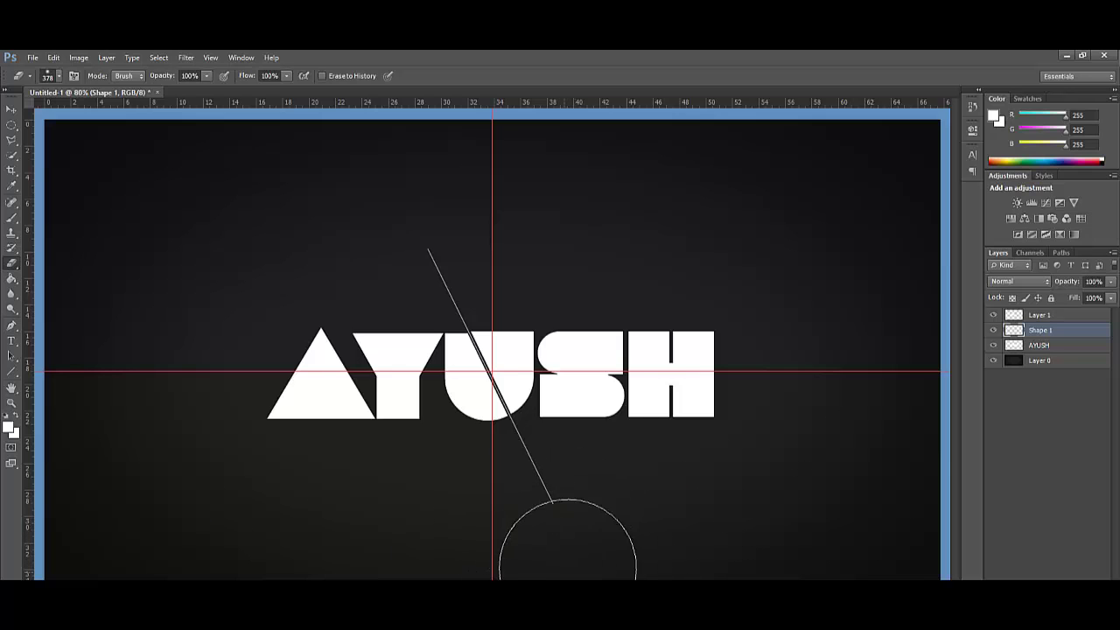
pyautogui.moveTo(571, 518); pyautogui.dragTo(555, 508)
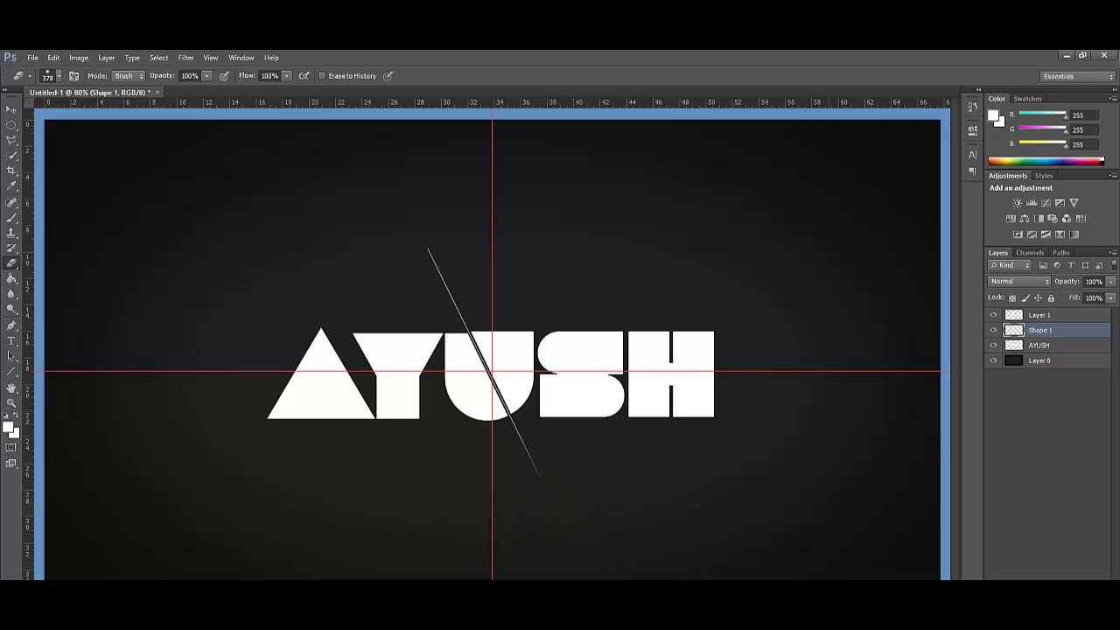
pyautogui.hotkey('ctrl', 'z')
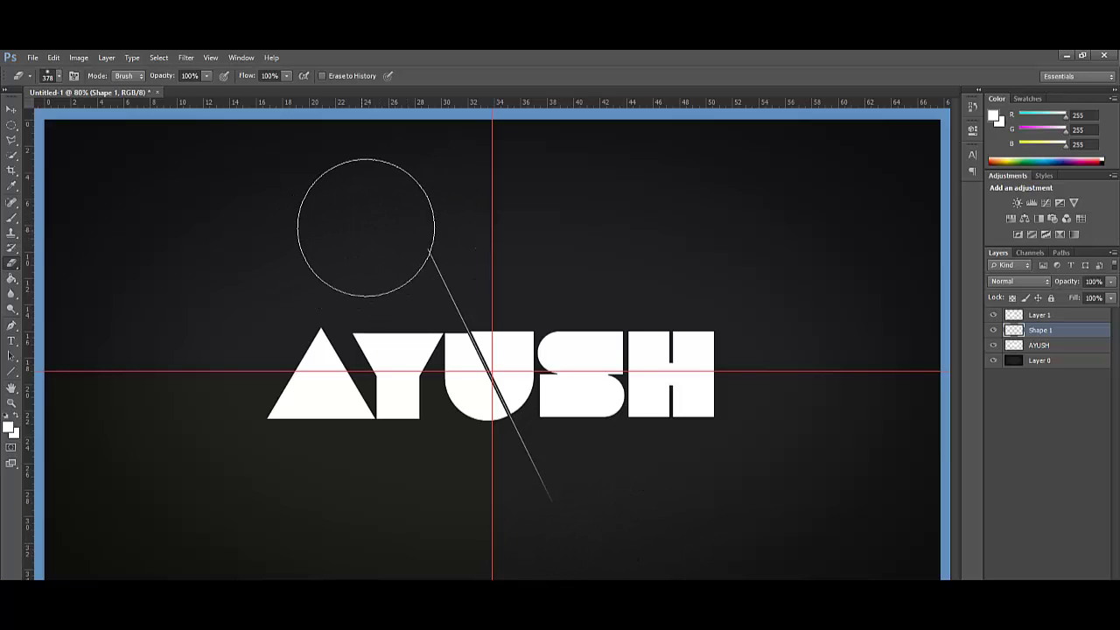
pyautogui.keyDown('alt'); pyautogui.rightClick(370, 232); pyautogui.keyUp('alt')
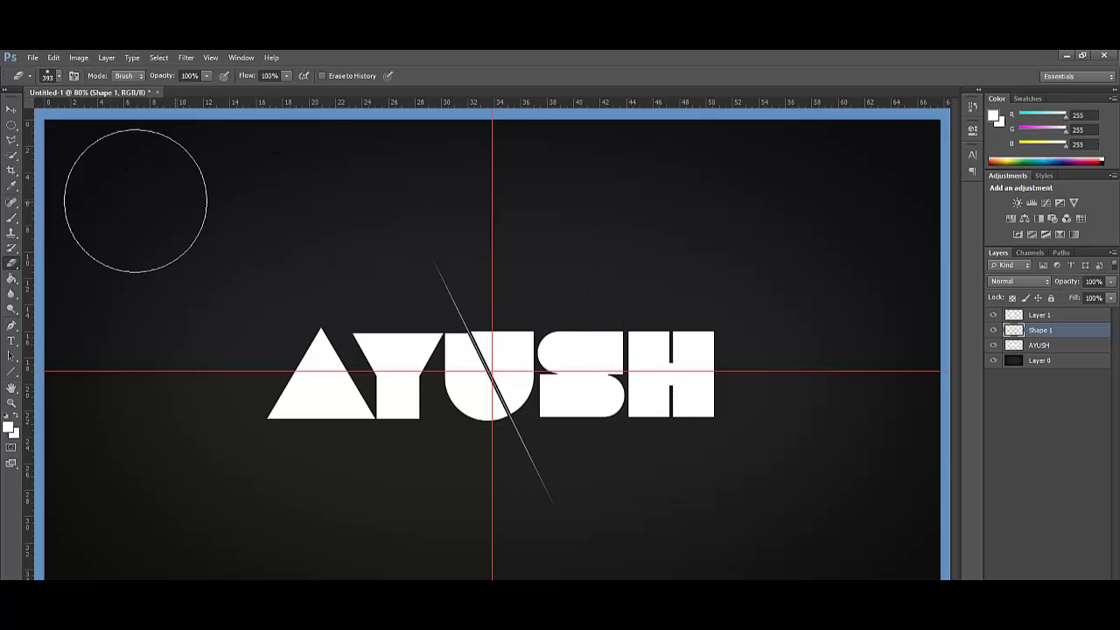
# Create a new document 800 pixels wide by 800 pixels high from File > New.
pyautogui.click(11, 109)
pyautogui.click(33, 57)
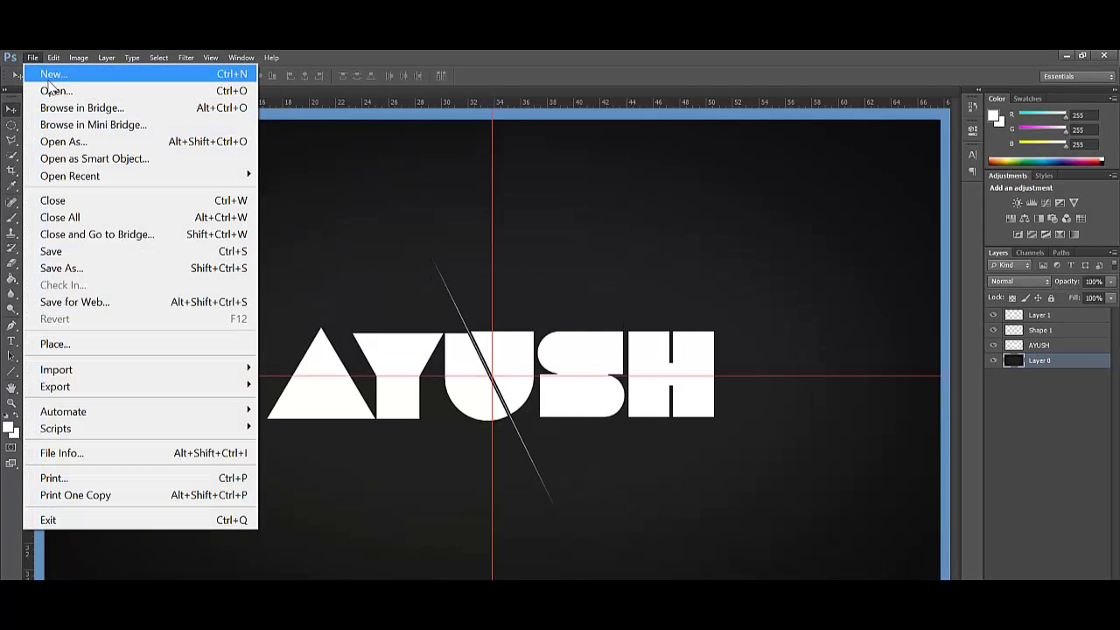
pyautogui.click(58, 75)
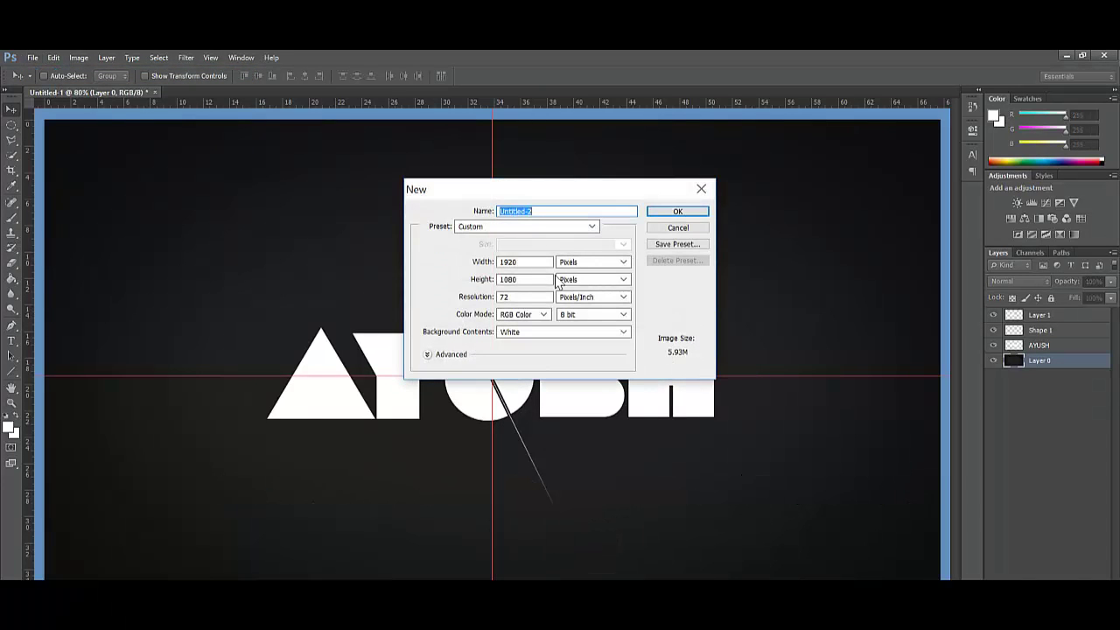
pyautogui.doubleClick(512, 262)
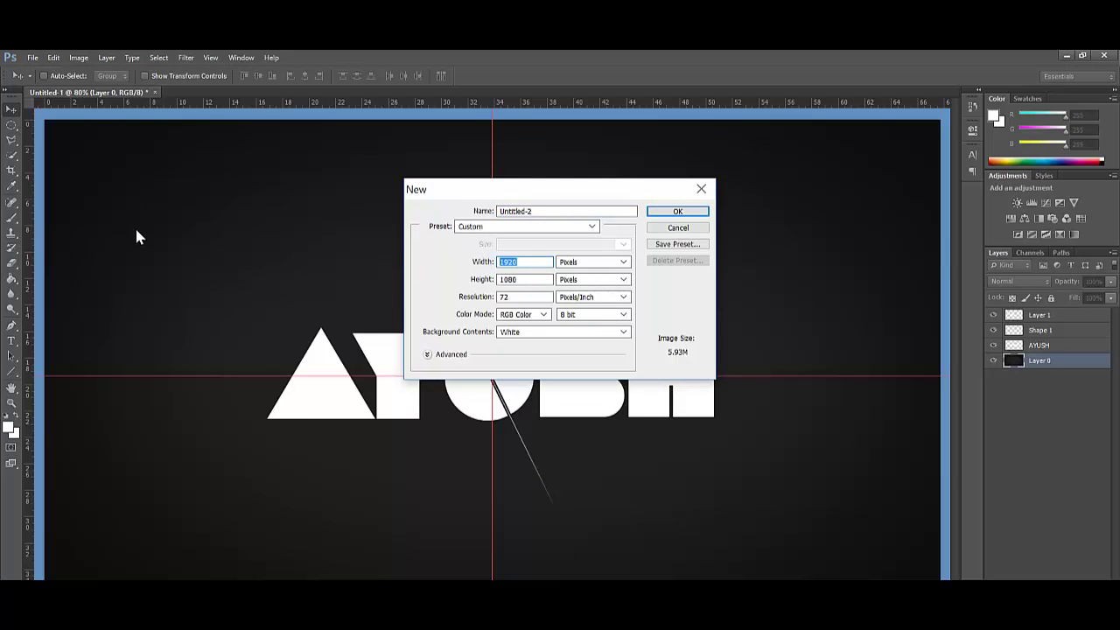
pyautogui.write('800')
pyautogui.press('Tab')
pyautogui.press('Tab')
pyautogui.write('800')
pyautogui.press('Return')
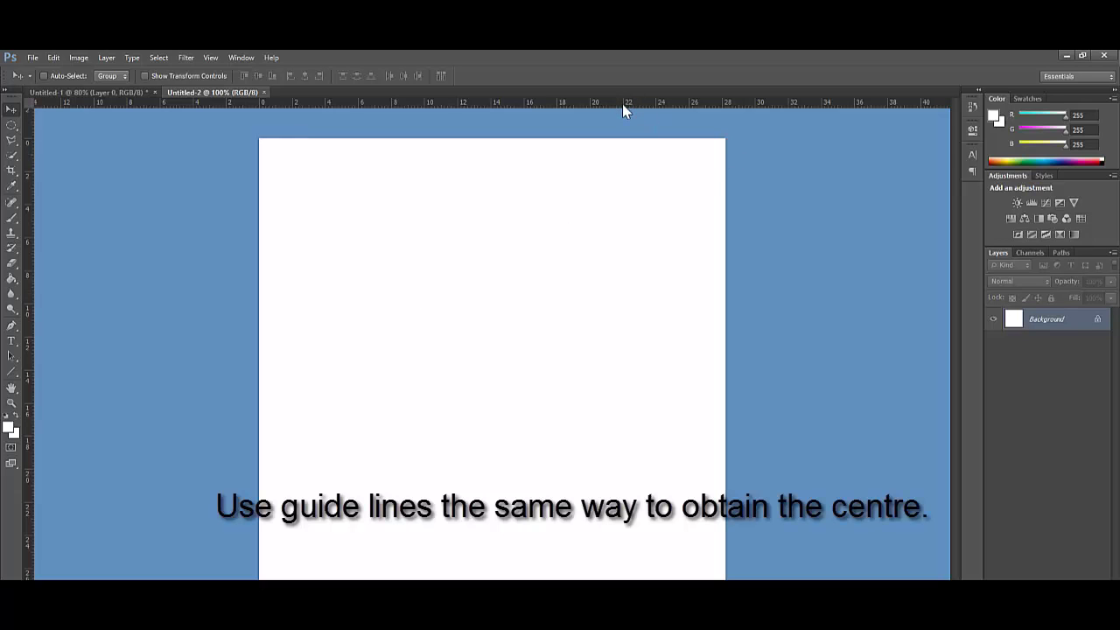
# Drag centre guides onto Untitled-2 and unlock its Background as Layer 0.
pyautogui.moveTo(622, 104)
pyautogui.mouseDown()
pyautogui.moveTo(622, 390)
pyautogui.moveTo(615, 378)
pyautogui.mouseUp()
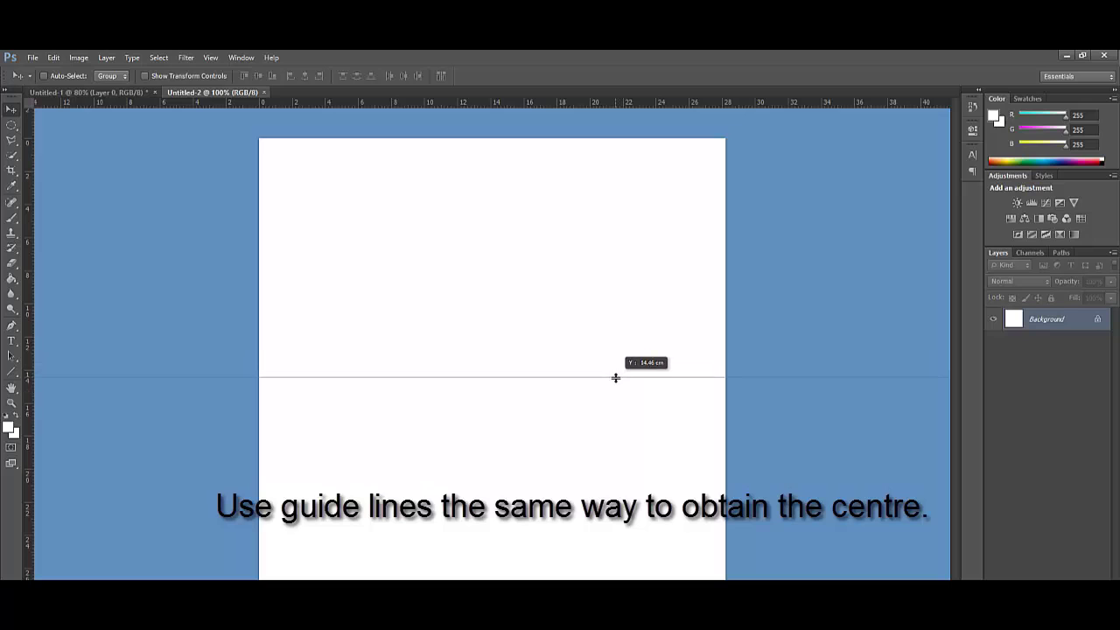
pyautogui.moveTo(615, 378); pyautogui.dragTo(618, 372)
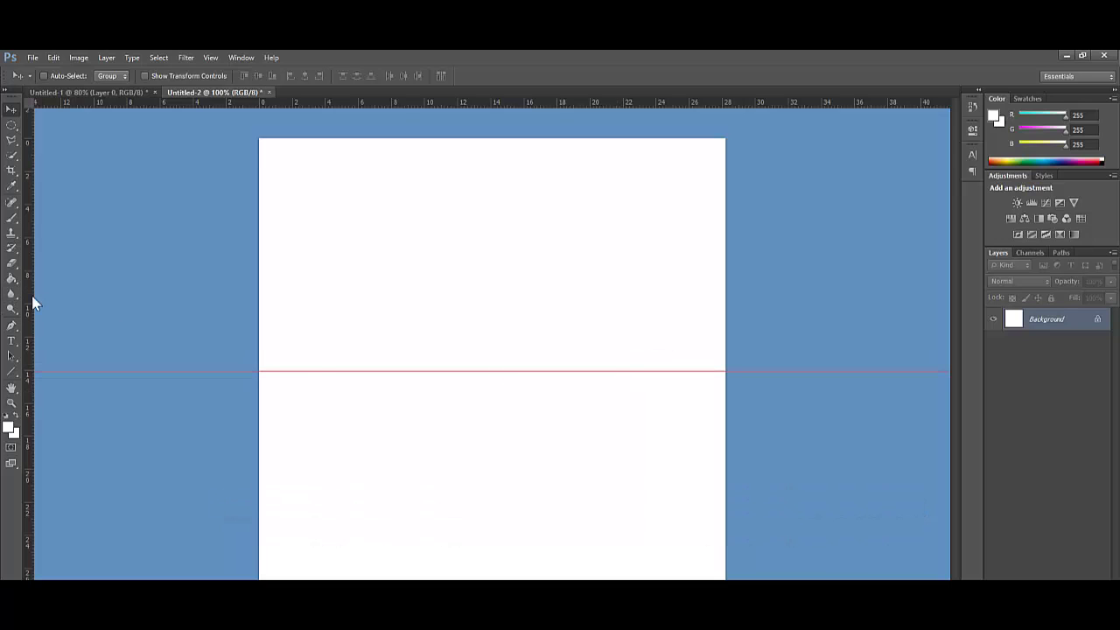
pyautogui.moveTo(32, 303)
pyautogui.mouseDown()
pyautogui.moveTo(502, 394)
pyautogui.moveTo(486, 400)
pyautogui.moveTo(496, 401)
pyautogui.mouseUp()
pyautogui.doubleClick(1069, 321)
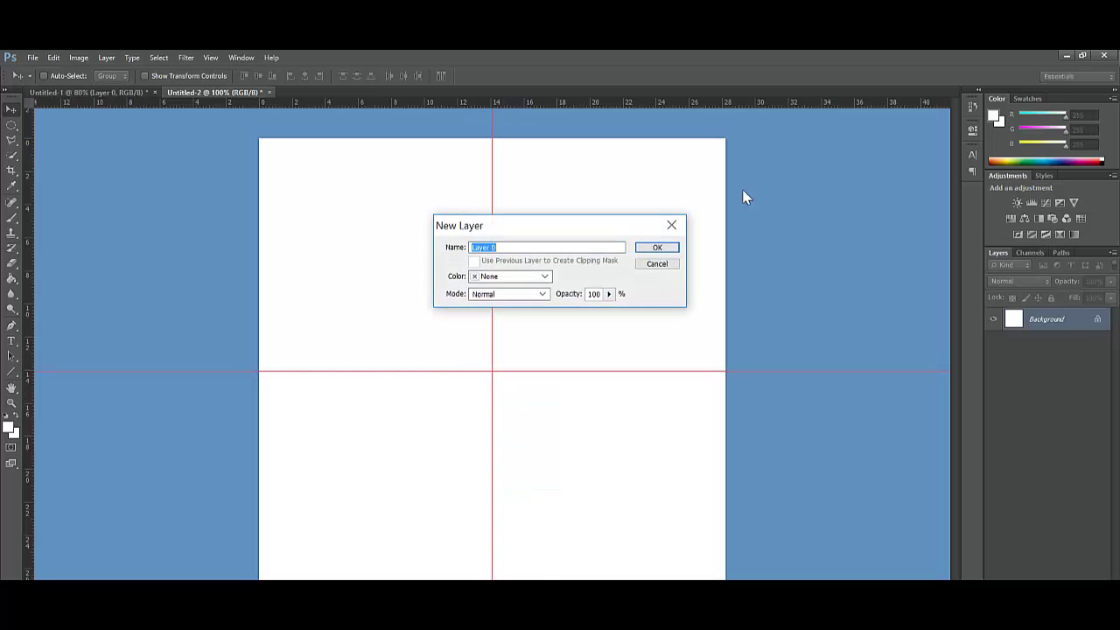
pyautogui.click(648, 247)
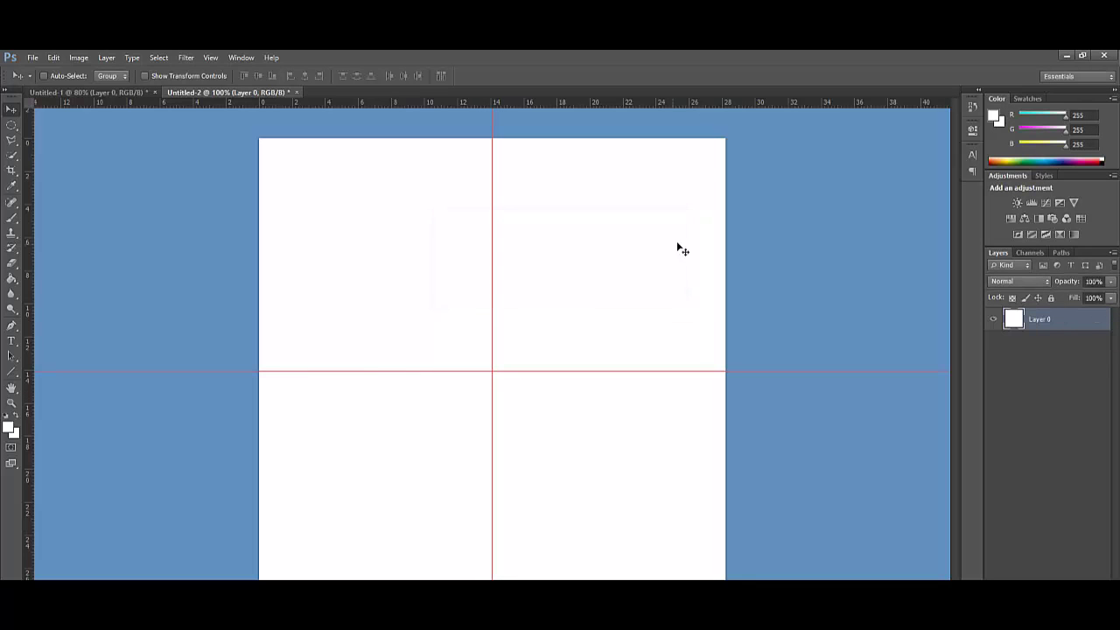
# Switch to the Polygon Tool and set it to 3 sides.
pyautogui.click(11, 373)
pyautogui.rightClick(11, 375)
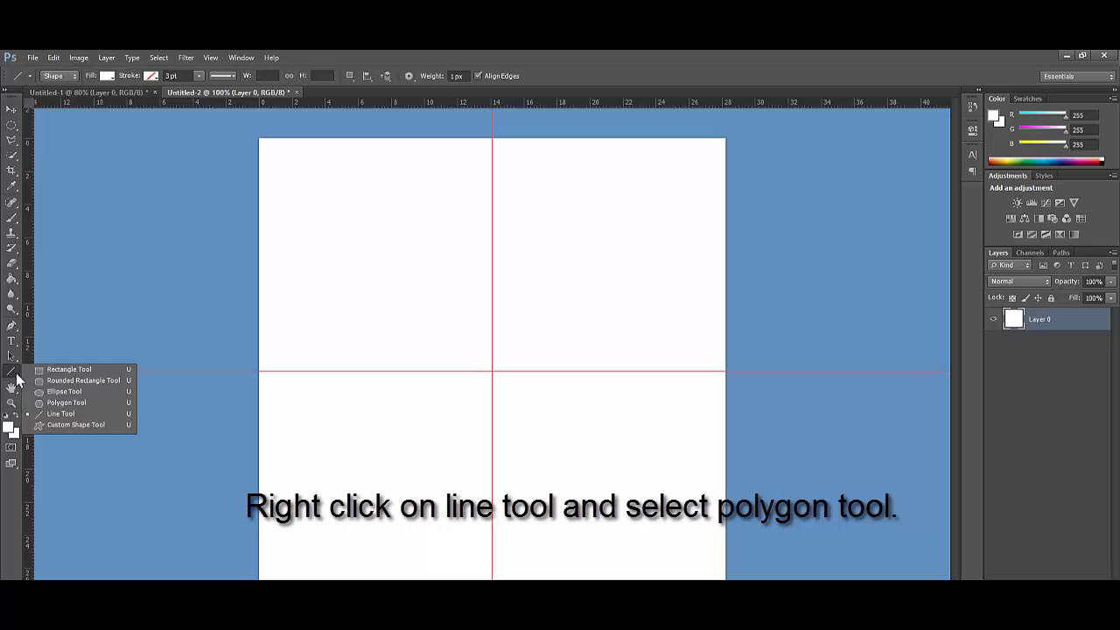
pyautogui.click(67, 403)
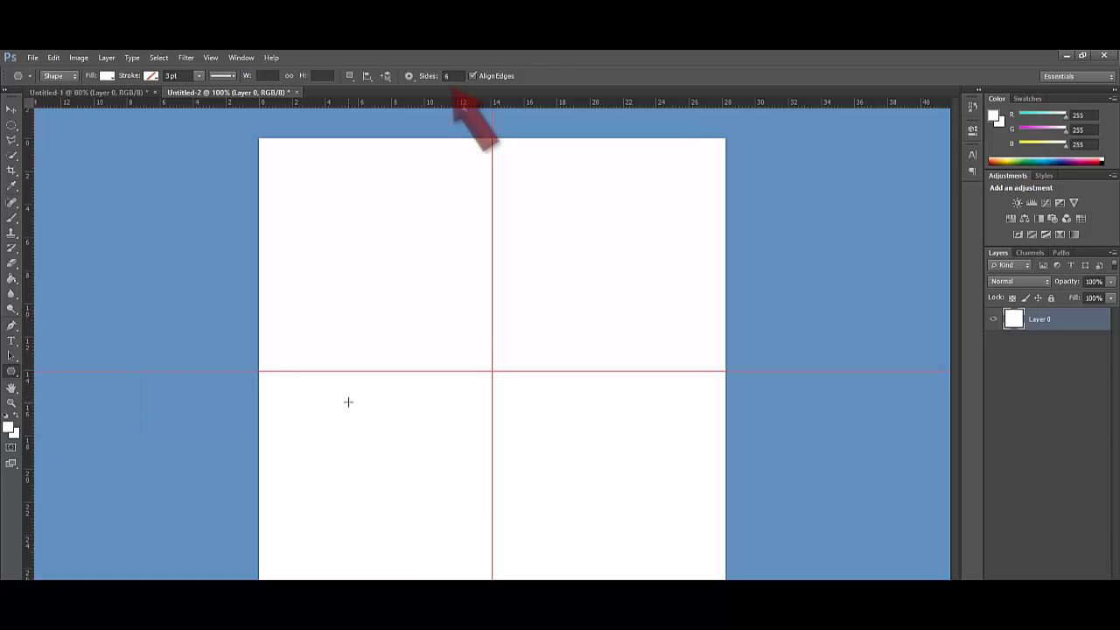
pyautogui.doubleClick(450, 76)
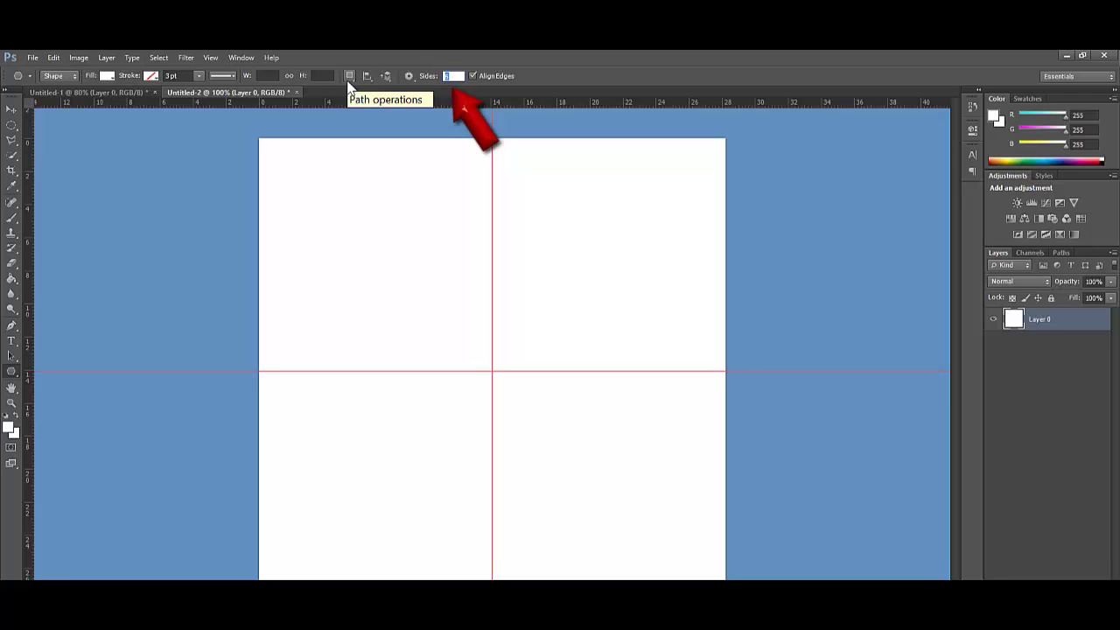
pyautogui.write('3')
pyautogui.press('Return')
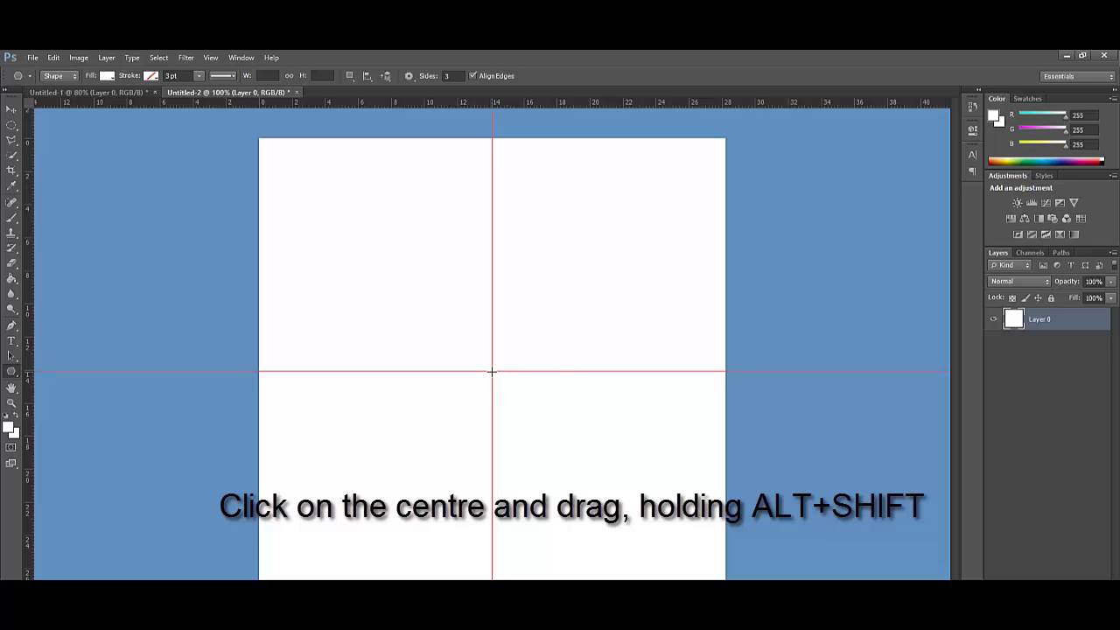
# Draw a large downward-pointing triangle centred on the guide intersection.
pyautogui.moveTo(492, 371); pyautogui.dragTo(444, 387)
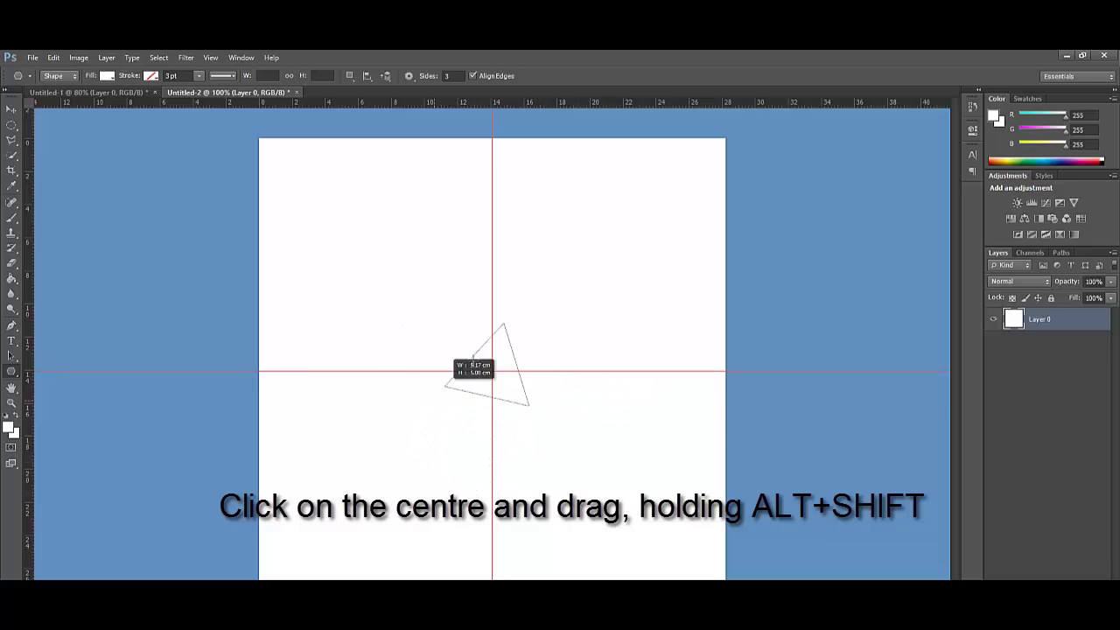
pyautogui.moveTo(445, 387)
pyautogui.mouseDown()
pyautogui.moveTo(527, 405)
pyautogui.moveTo(595, 446)
pyautogui.moveTo(653, 420)
pyautogui.moveTo(645, 373)
pyautogui.moveTo(500, 365)
pyautogui.moveTo(555, 362)
pyautogui.moveTo(548, 370)
pyautogui.moveTo(601, 378)
pyautogui.moveTo(608, 368)
pyautogui.moveTo(498, 253)
pyautogui.moveTo(483, 188)
pyautogui.moveTo(555, 448)
pyautogui.moveTo(476, 533)
pyautogui.moveTo(497, 516)
pyautogui.moveTo(508, 567)
pyautogui.mouseUp()
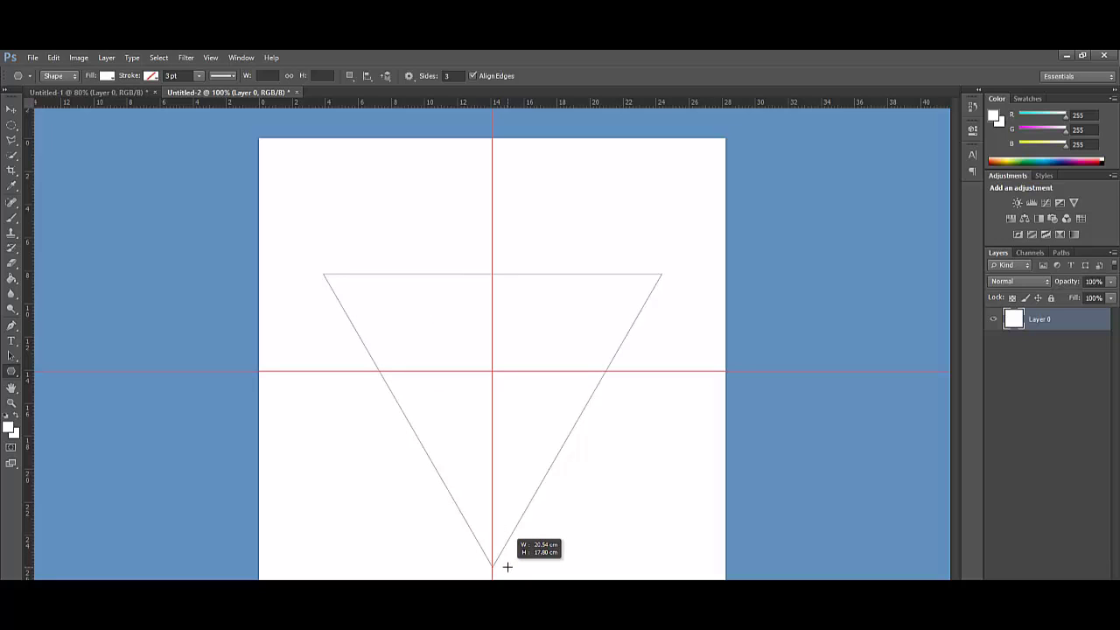
pyautogui.moveTo(508, 567); pyautogui.dragTo(509, 561)
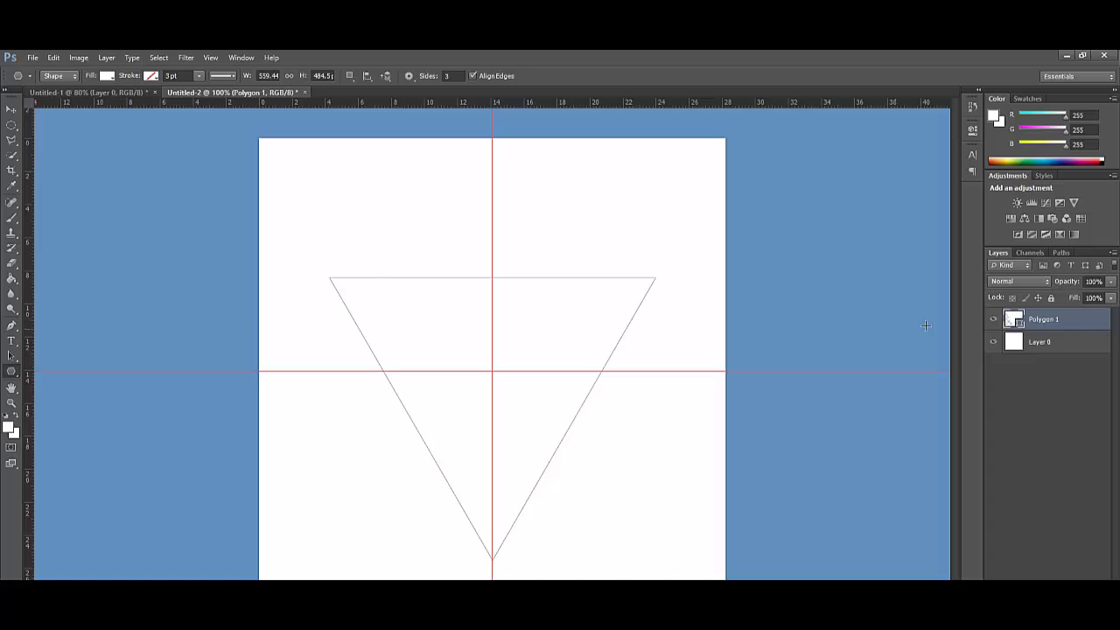
# Check the triangle's fill colour, then add a new empty Layer 1.
pyautogui.click(106, 76)
pyautogui.click(301, 165)
pyautogui.click(106, 58)
pyautogui.moveTo(223, 64)
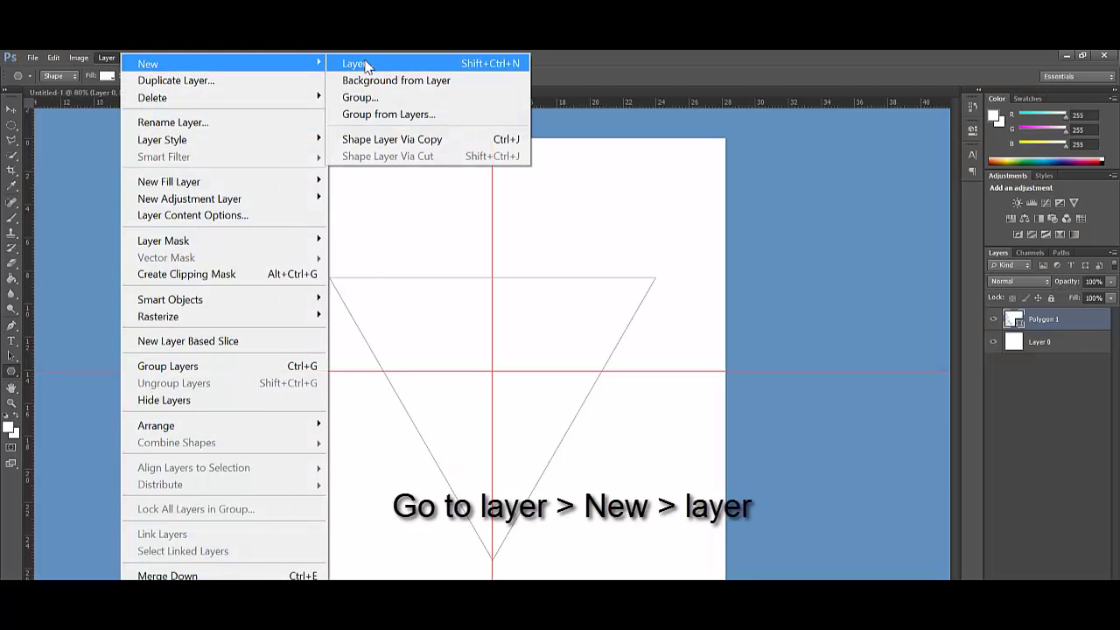
pyautogui.click(365, 64)
pyautogui.click(661, 246)
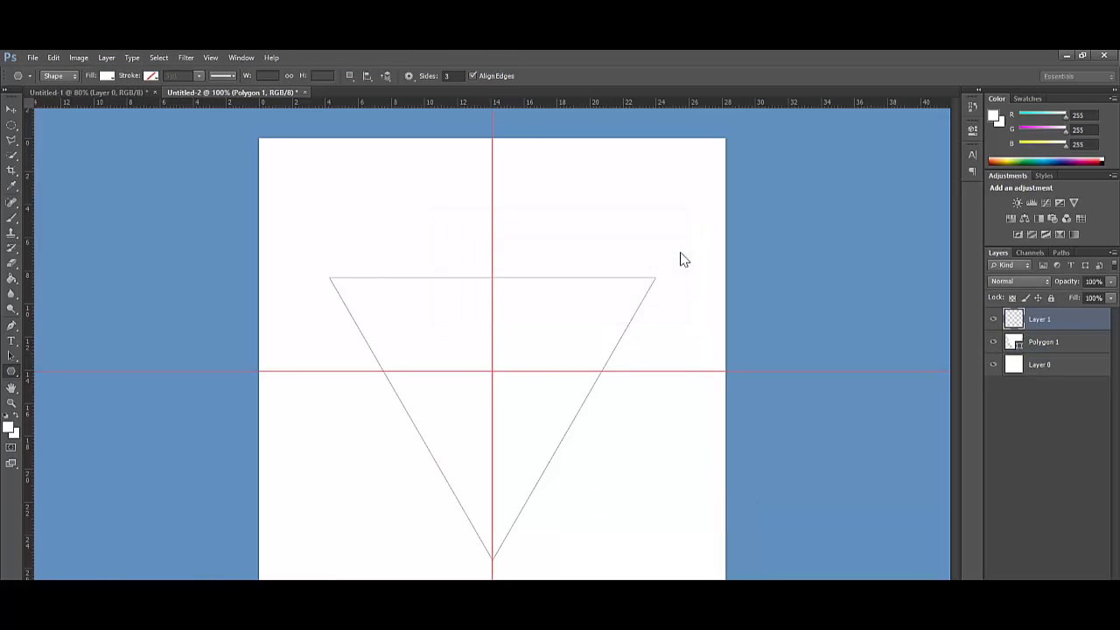
# Select the Polygon 1 layer and zoom in on the triangle.
pyautogui.click(1038, 348)
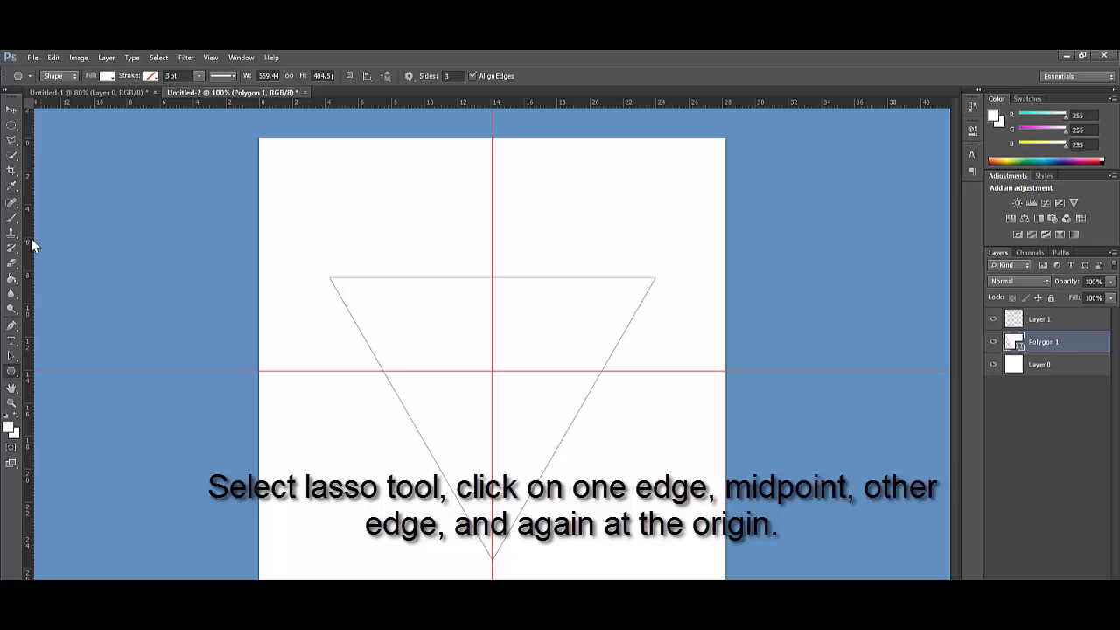
pyautogui.click(10, 140)
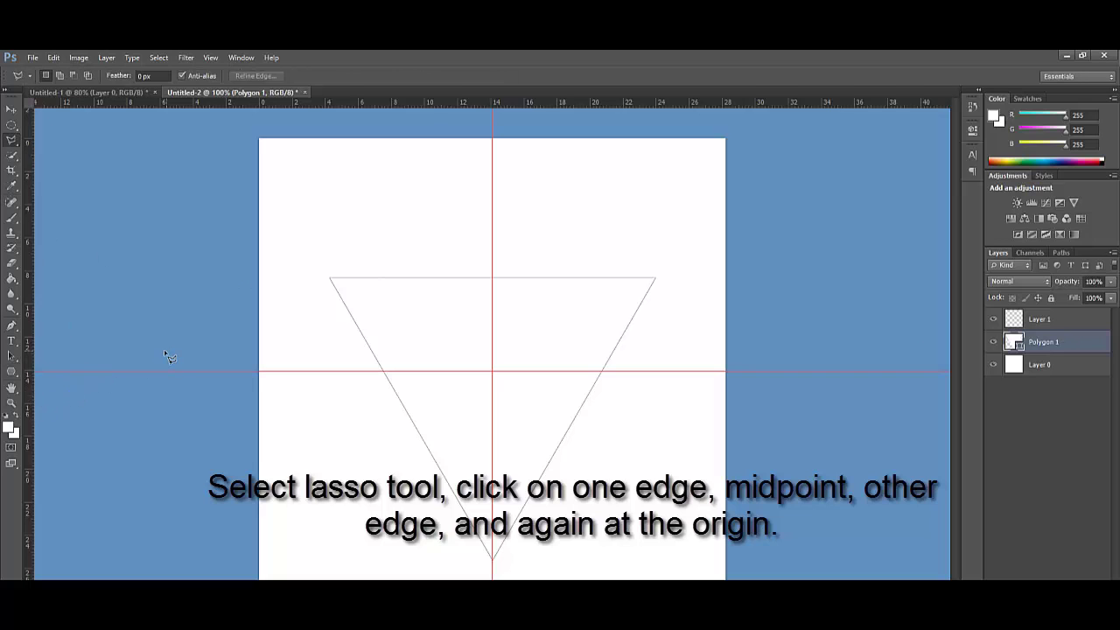
pyautogui.click(11, 403)
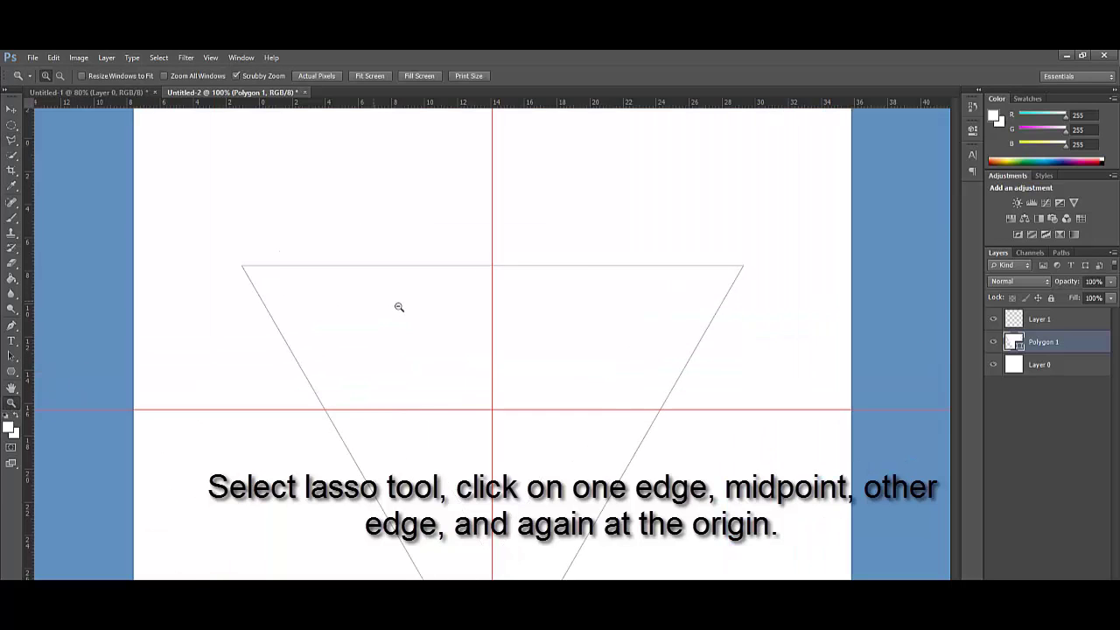
pyautogui.moveTo(375, 303); pyautogui.dragTo(388, 312)
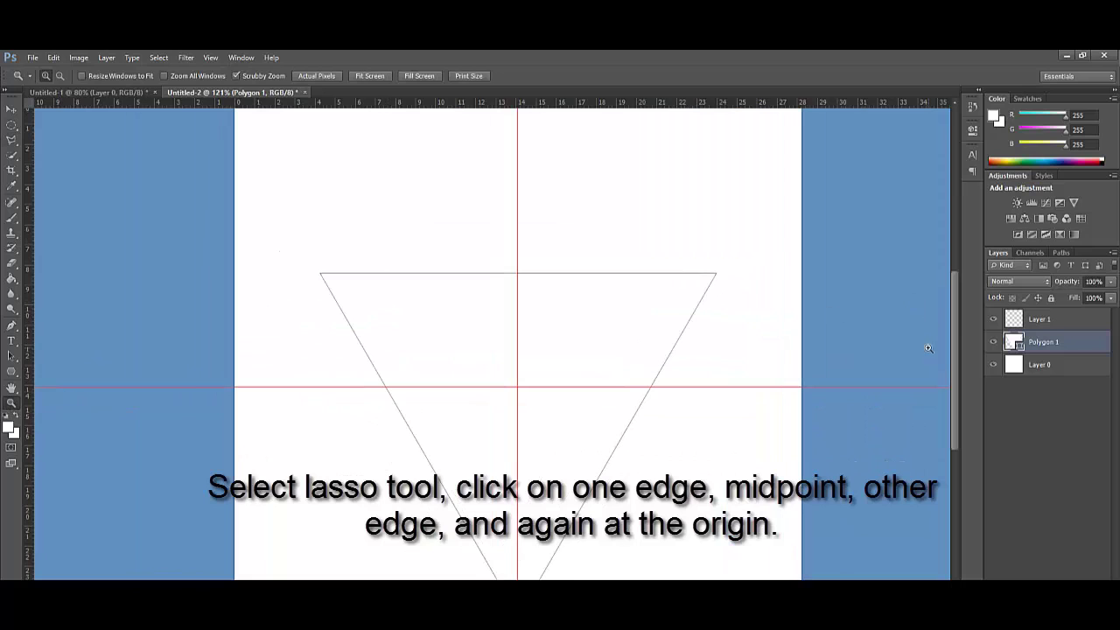
pyautogui.moveTo(958, 328); pyautogui.dragTo(954, 346)
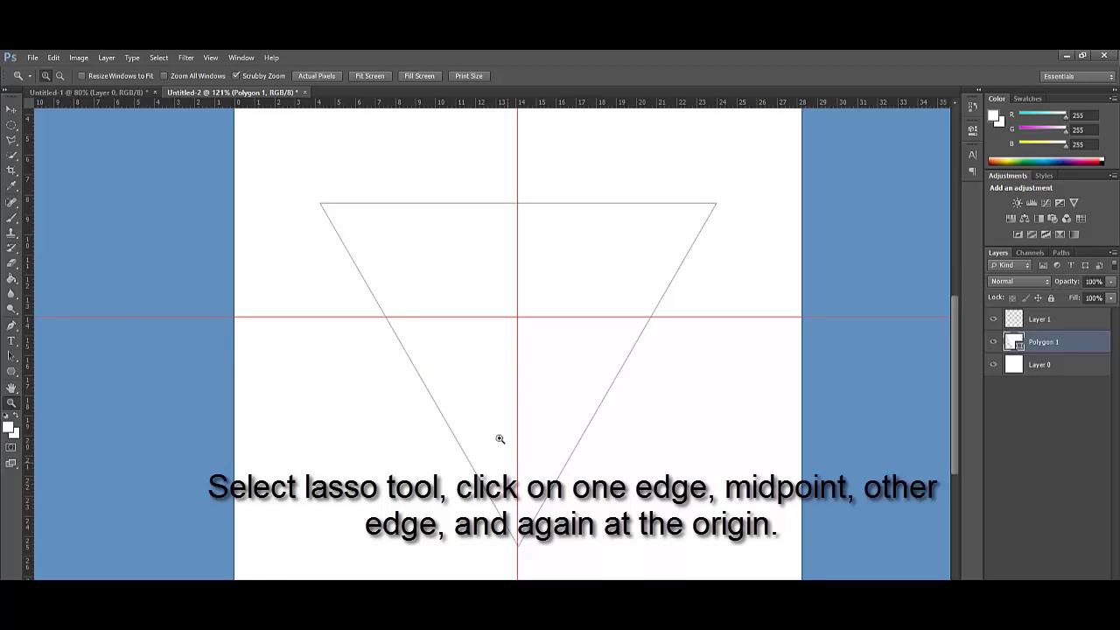
# Lasso a sliver from the top-left corner to the guide intersection and beyond the corner.
pyautogui.click(12, 140)
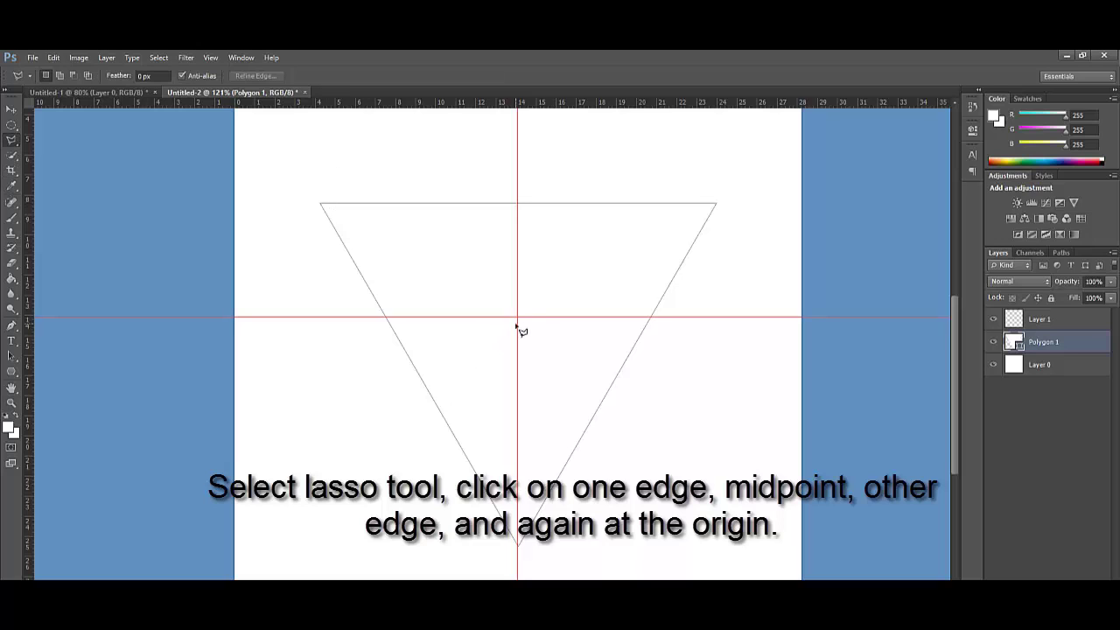
pyautogui.click(321, 205)
pyautogui.click(518, 316)
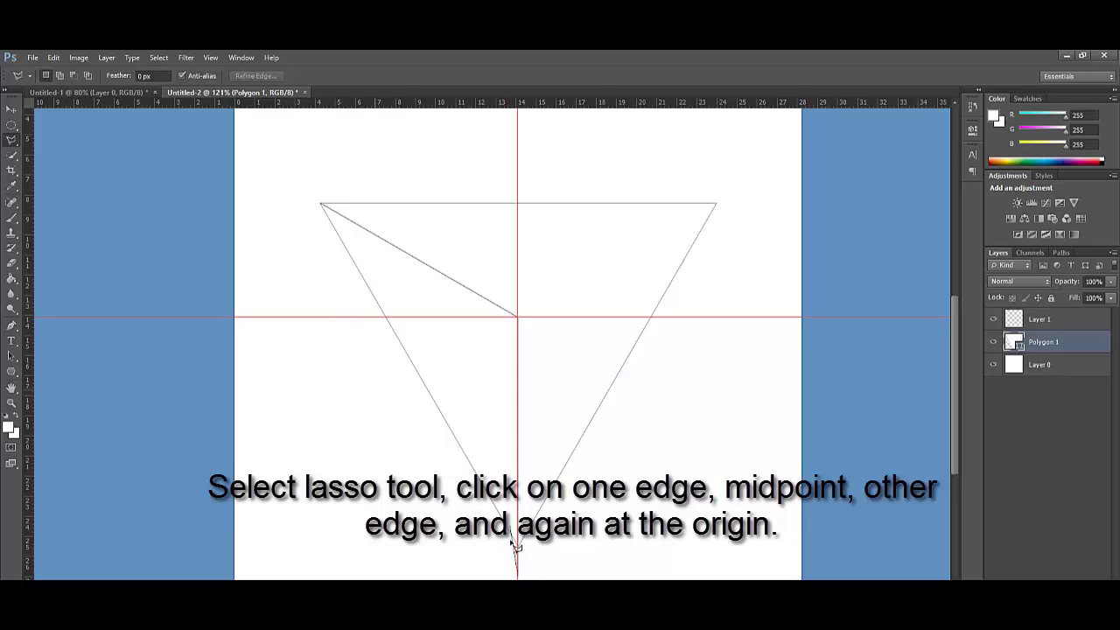
pyautogui.click(277, 177)
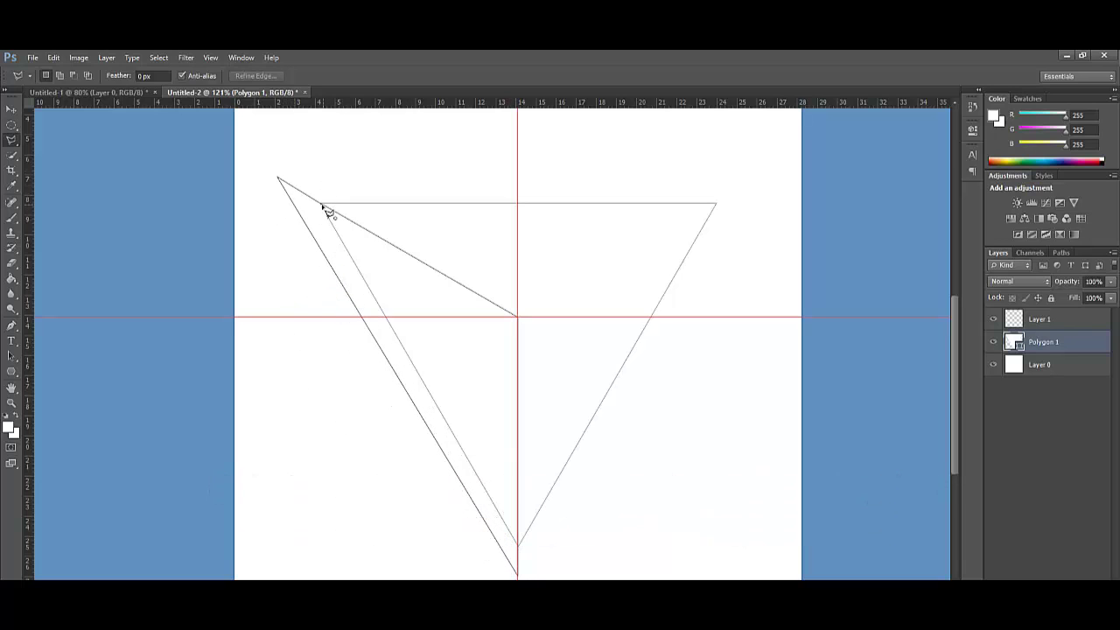
pyautogui.doubleClick(324, 211)
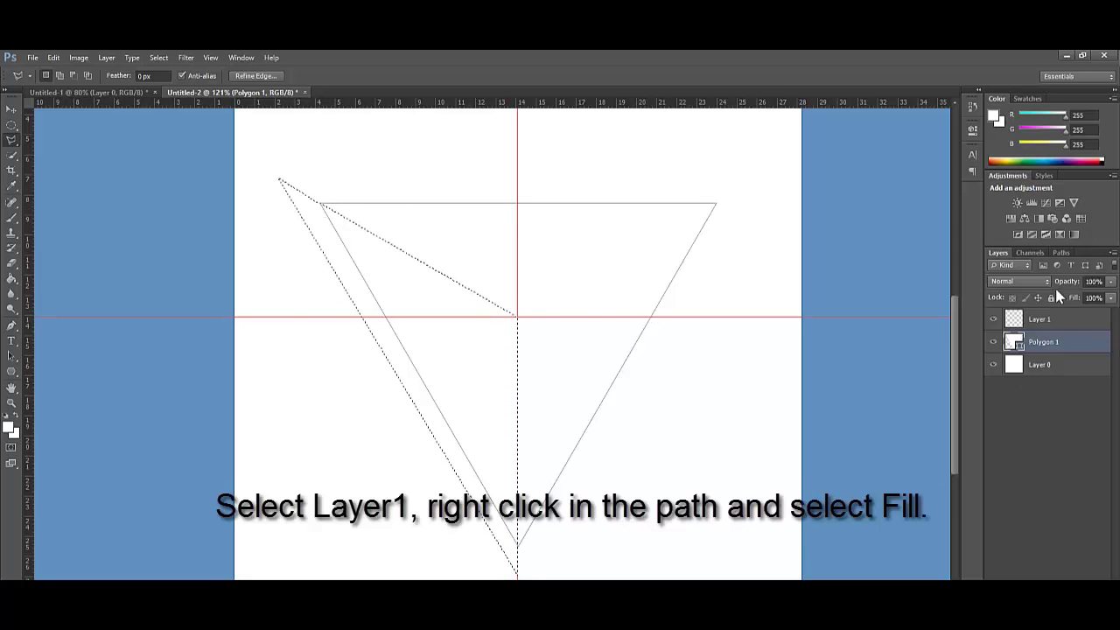
# Fill the sliver on Layer 1 with off-white grey #eaeaea, then deselect.
pyautogui.click(1065, 320)
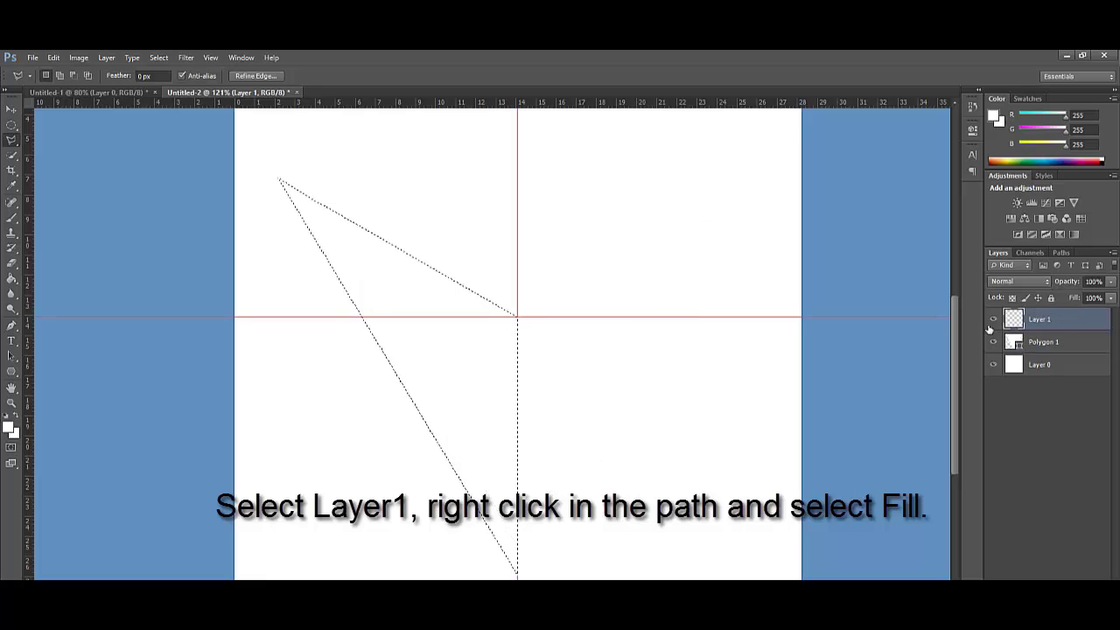
pyautogui.rightClick(476, 359)
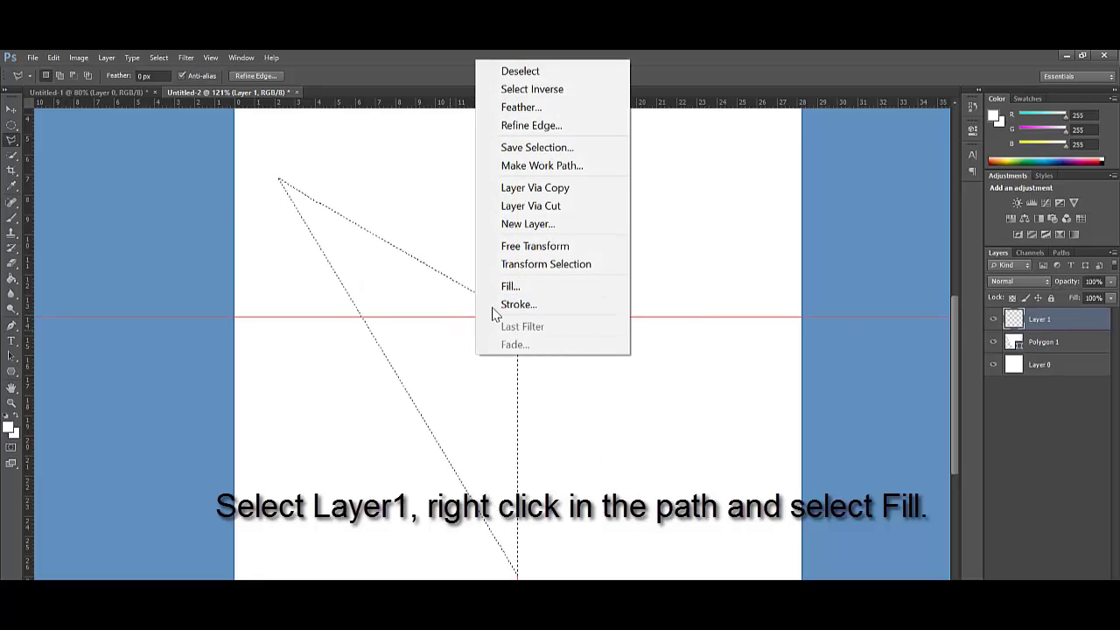
pyautogui.click(536, 287)
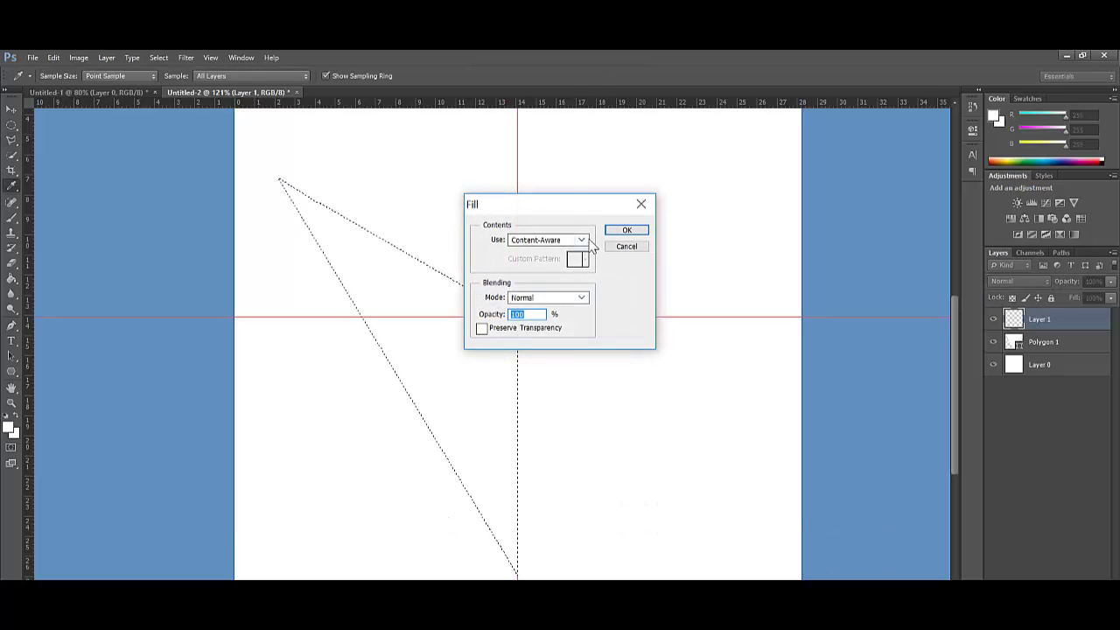
pyautogui.click(547, 239)
pyautogui.click(535, 268)
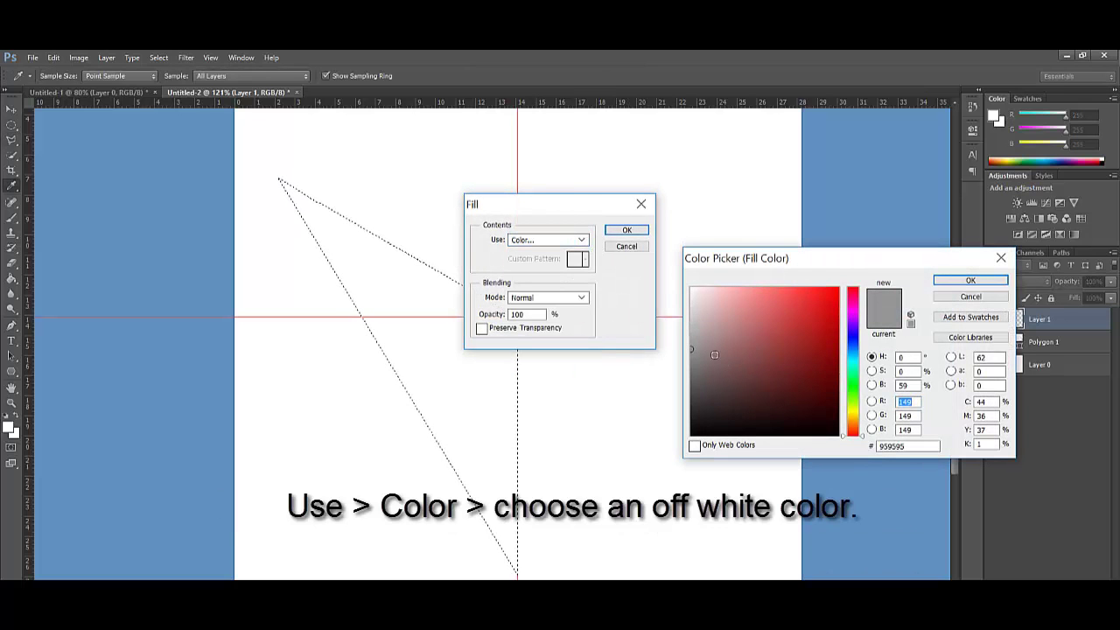
pyautogui.moveTo(693, 308); pyautogui.dragTo(674, 299)
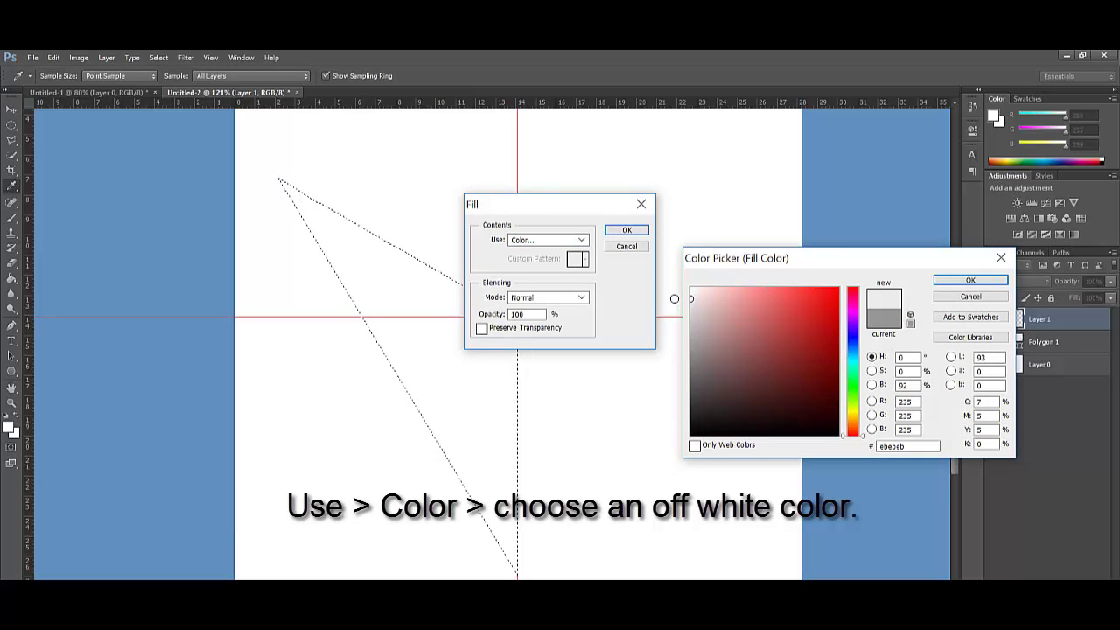
pyautogui.moveTo(674, 299); pyautogui.dragTo(677, 300)
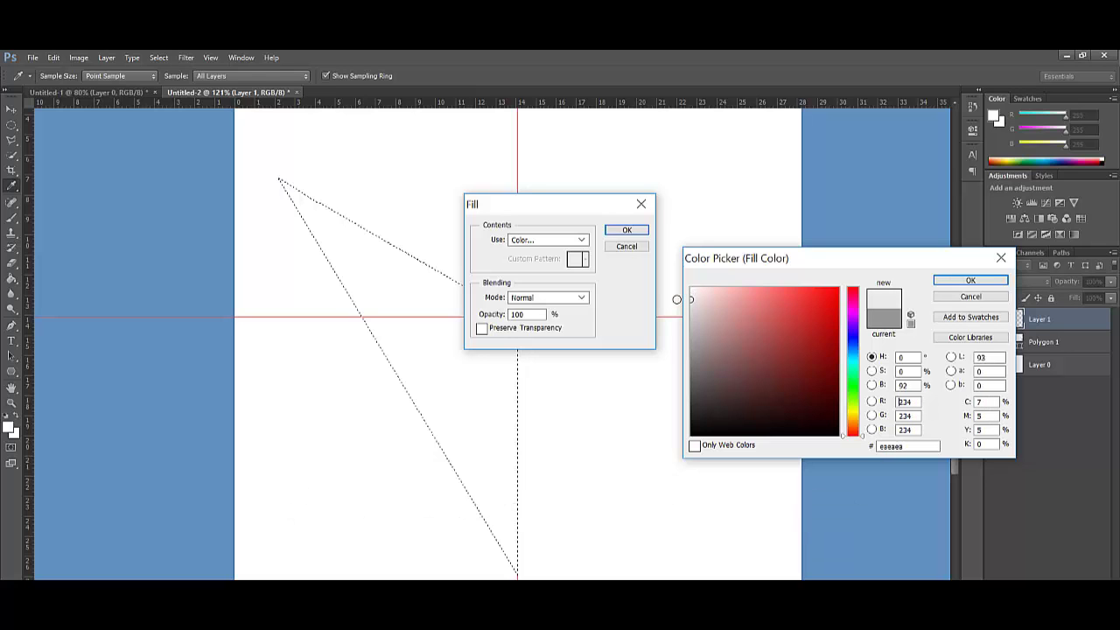
pyautogui.click(985, 281)
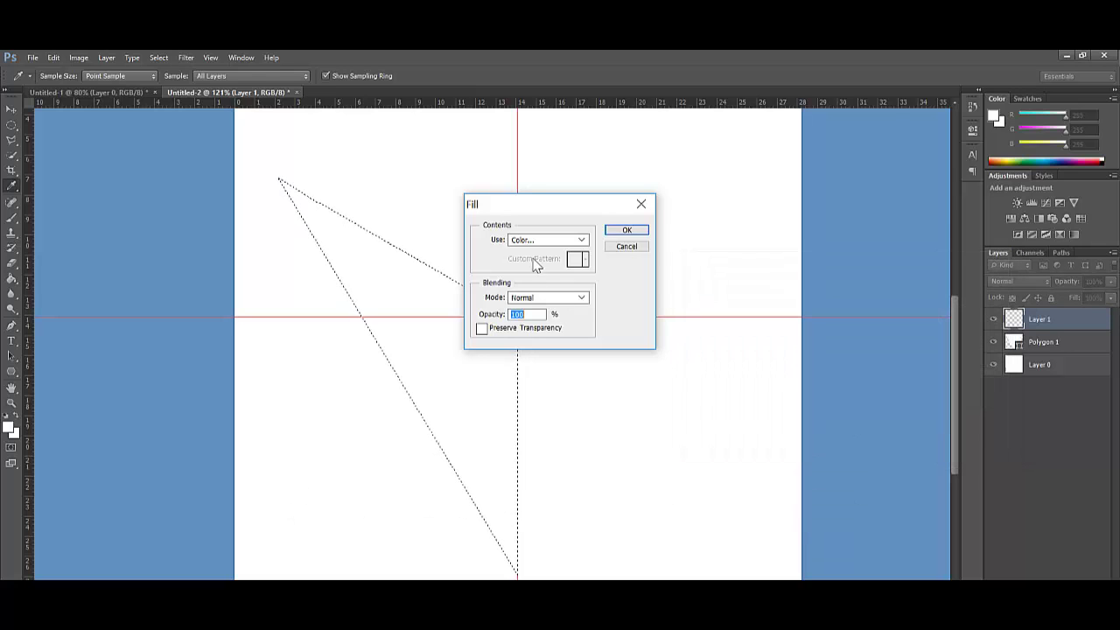
pyautogui.click(625, 230)
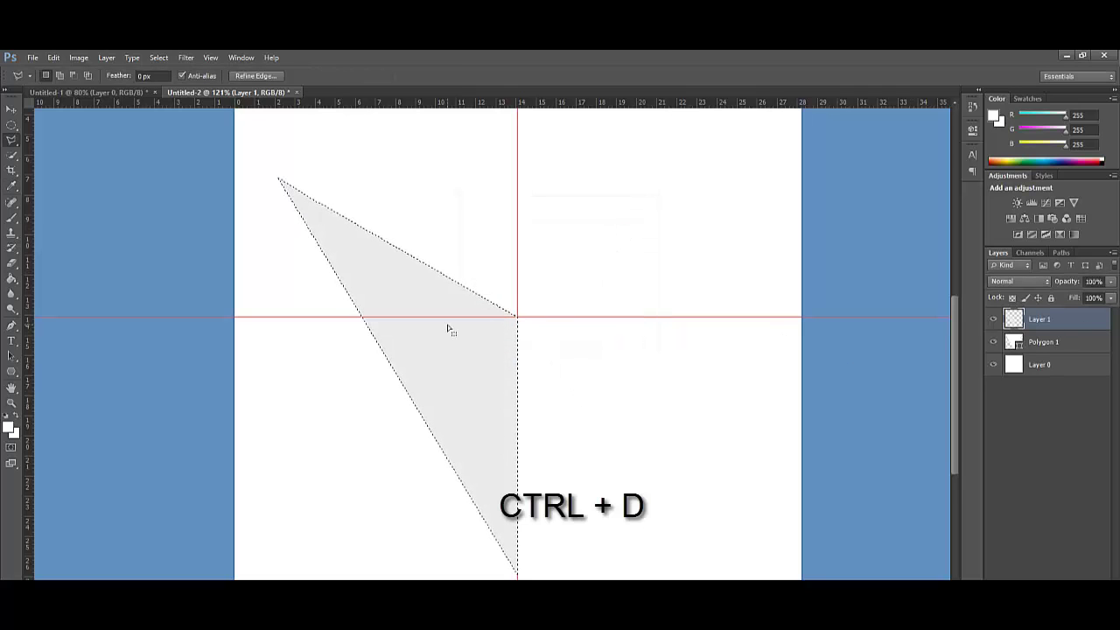
pyautogui.hotkey('ctrl', 'd')
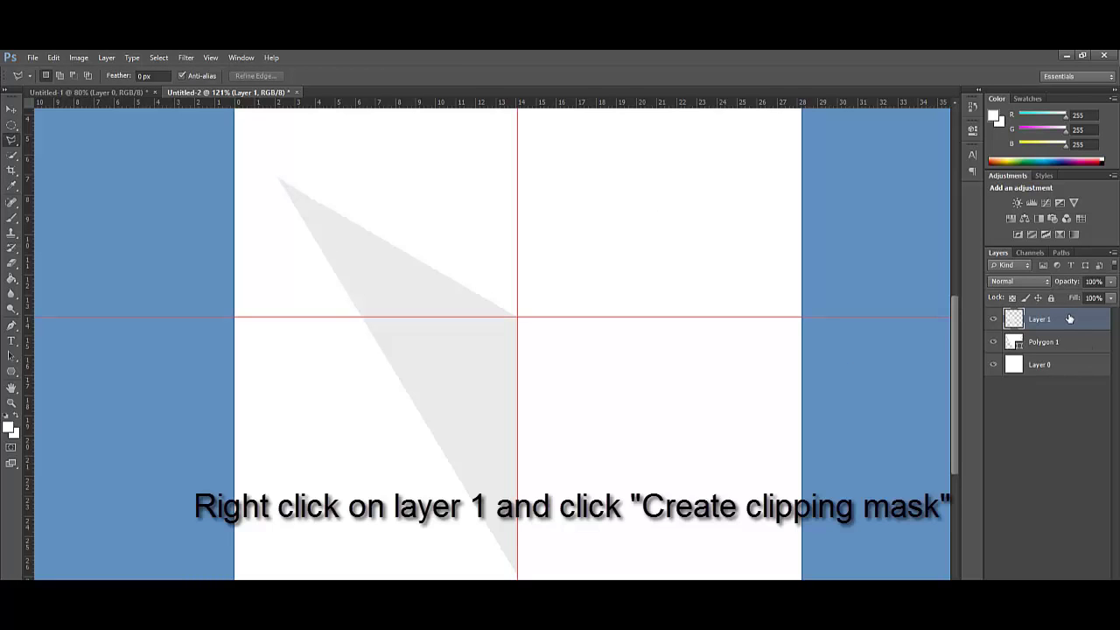
# Clip Layer 1 to the Polygon 1 triangle.
pyautogui.rightClick(1063, 323)
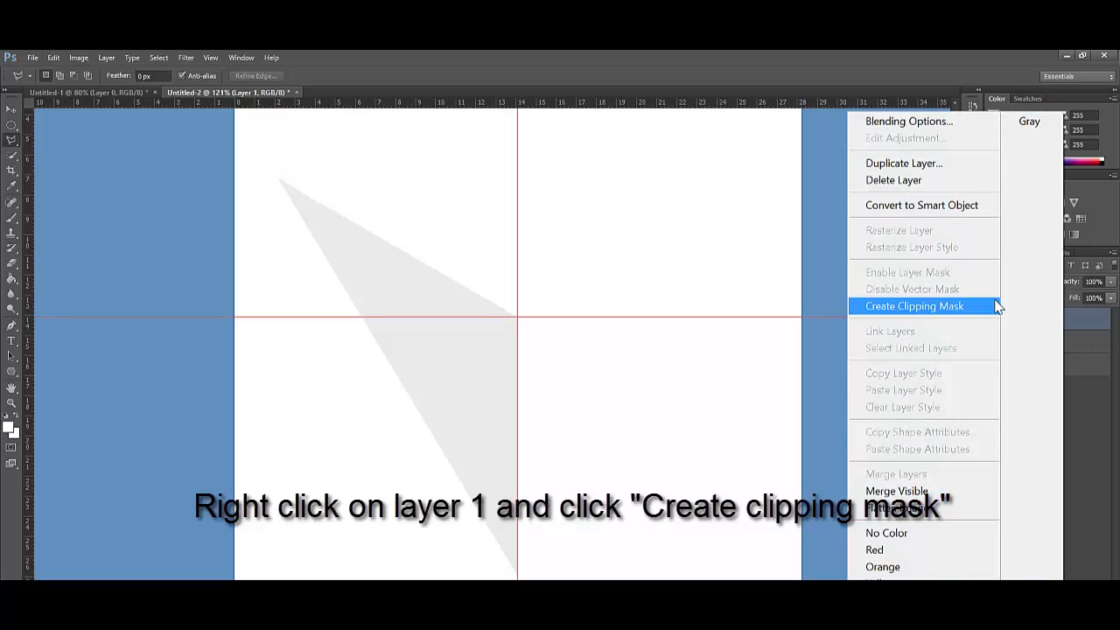
pyautogui.click(996, 305)
pyautogui.rightClick(1041, 322)
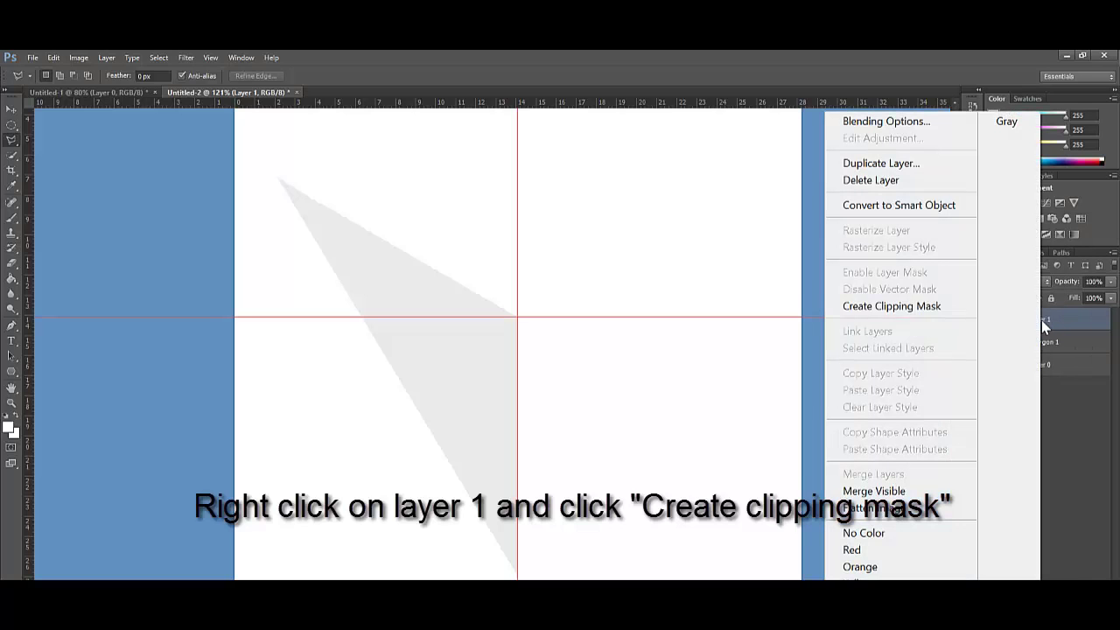
pyautogui.click(931, 306)
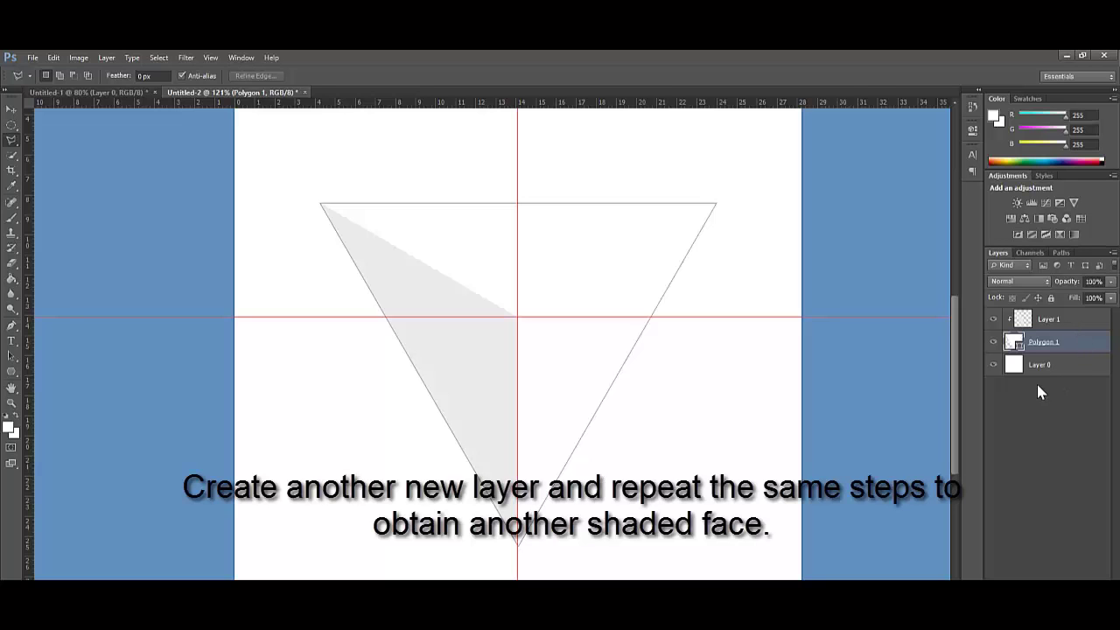
pyautogui.click(1046, 320)
# Add a new empty Layer 2 and reselect Polygon 1.
pyautogui.click(106, 57)
pyautogui.click(381, 65)
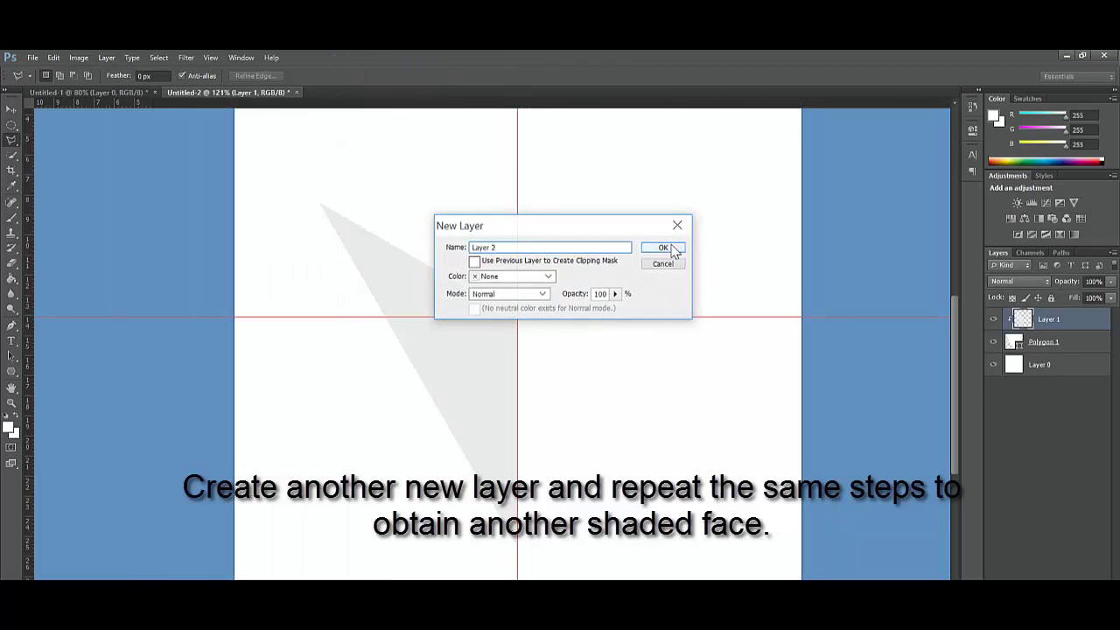
pyautogui.click(667, 250)
pyautogui.click(1068, 373)
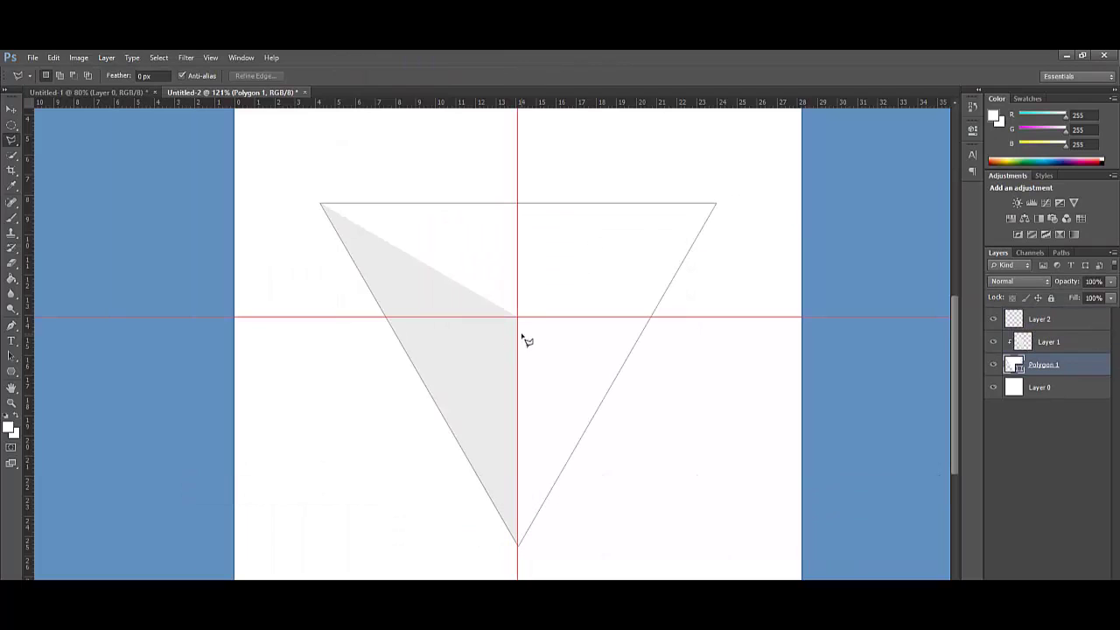
# Select the triangle's right face from top-right corner, centre and bottom tip.
pyautogui.click(716, 204)
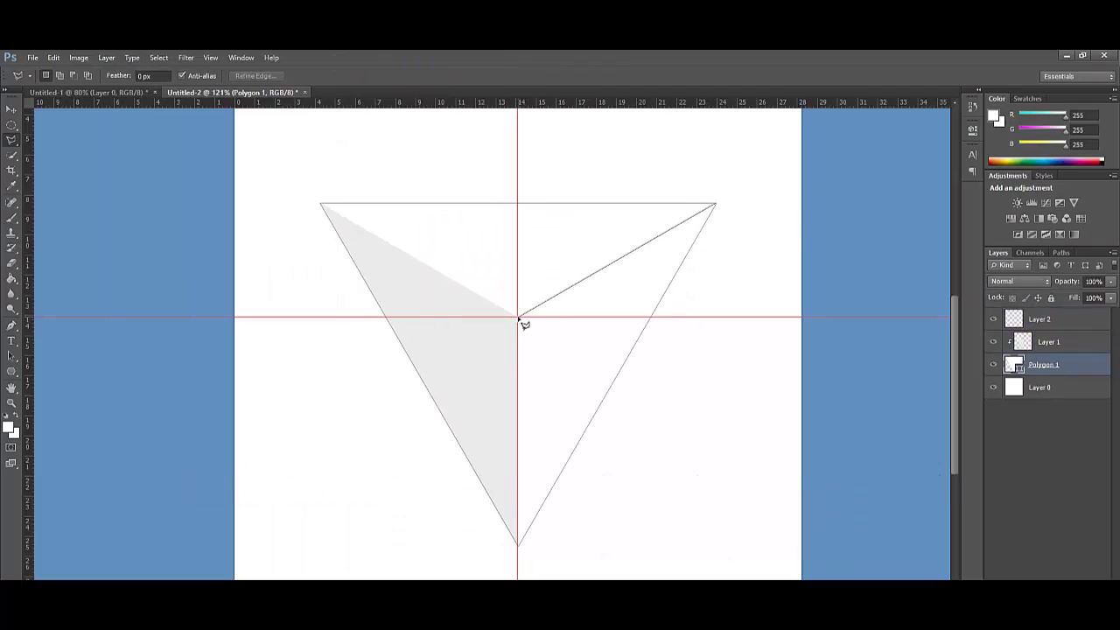
pyautogui.click(518, 317)
pyautogui.click(518, 578)
pyautogui.click(758, 186)
pyautogui.click(718, 205)
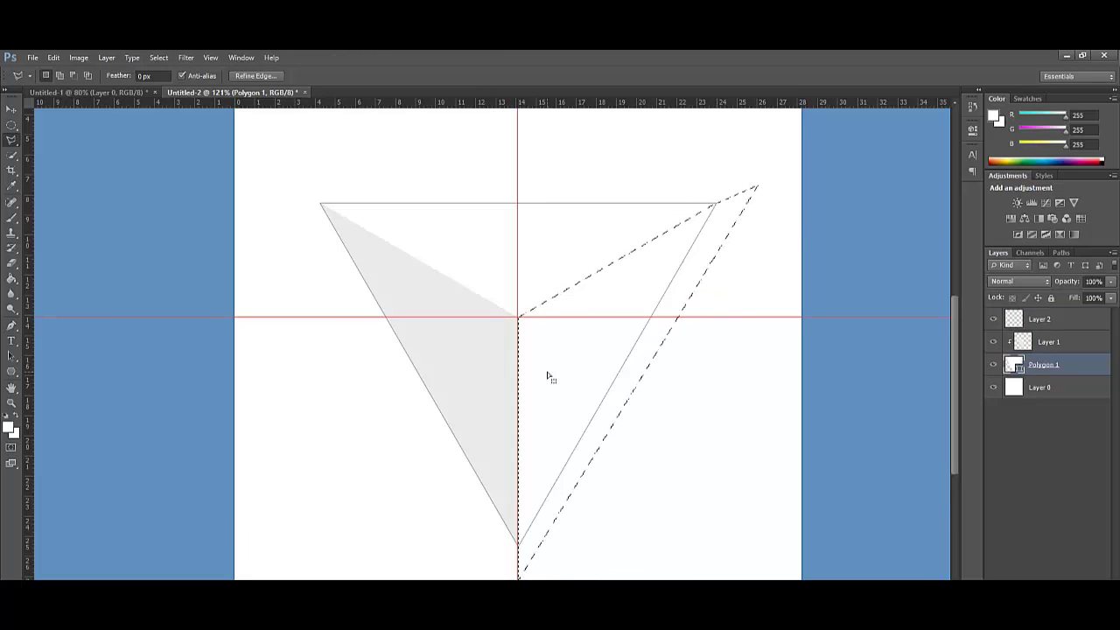
# Fill the right-face selection on Layer 2 with lighter grey #ededed.
pyautogui.hotkey('alt', ']')
pyautogui.hotkey('alt', ']')
pyautogui.rightClick(568, 348)
pyautogui.click(636, 284)
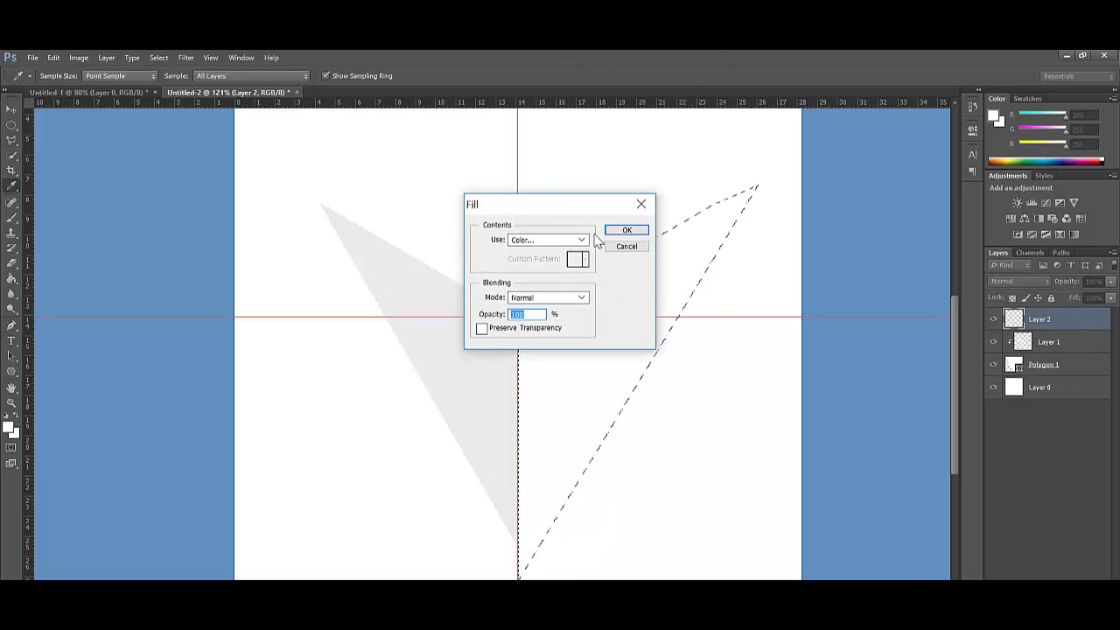
pyautogui.click(544, 240)
pyautogui.click(536, 270)
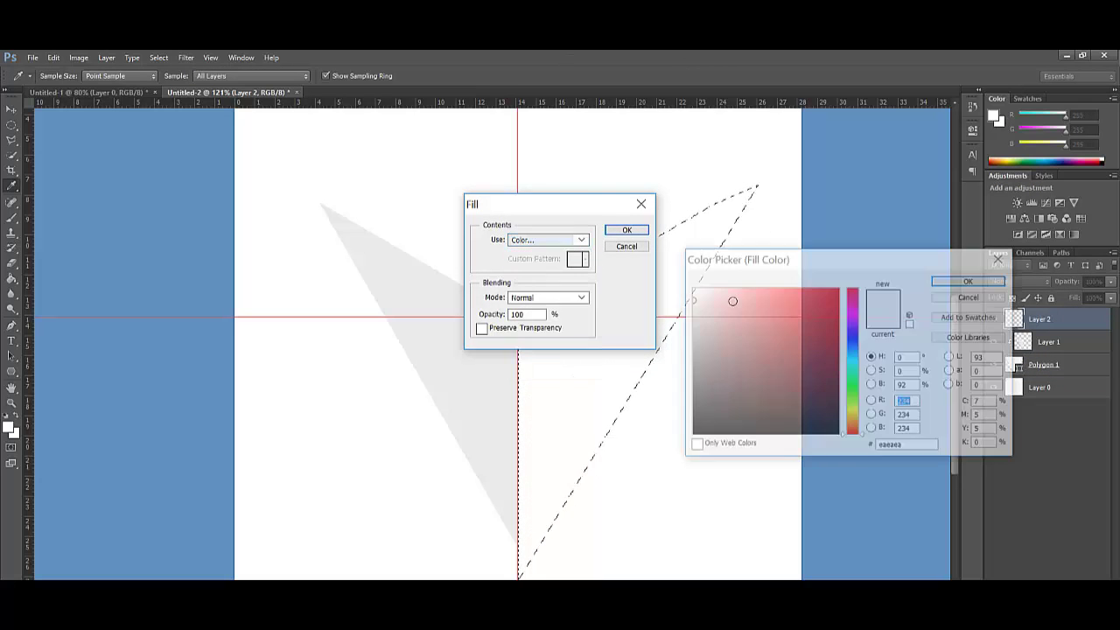
pyautogui.moveTo(678, 315); pyautogui.dragTo(667, 296)
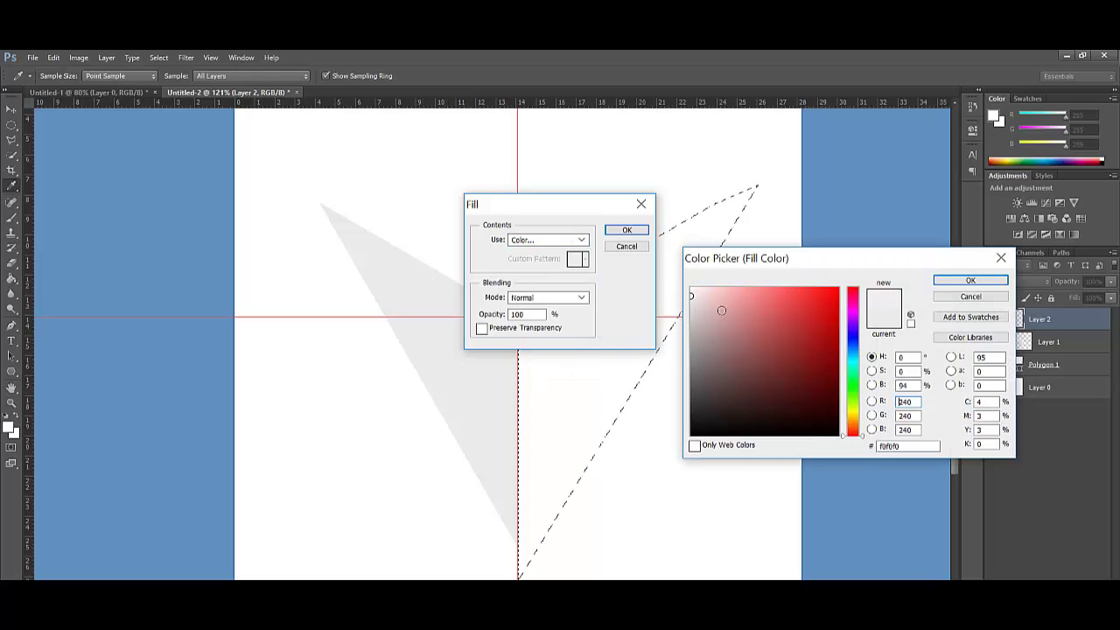
pyautogui.click(690, 296)
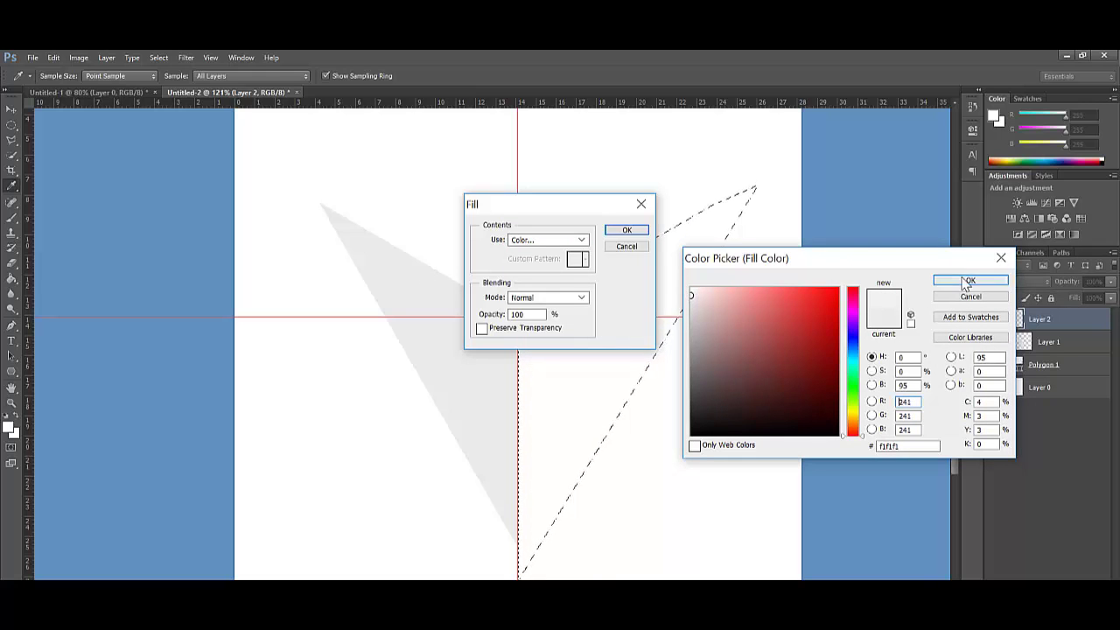
pyautogui.click(689, 295)
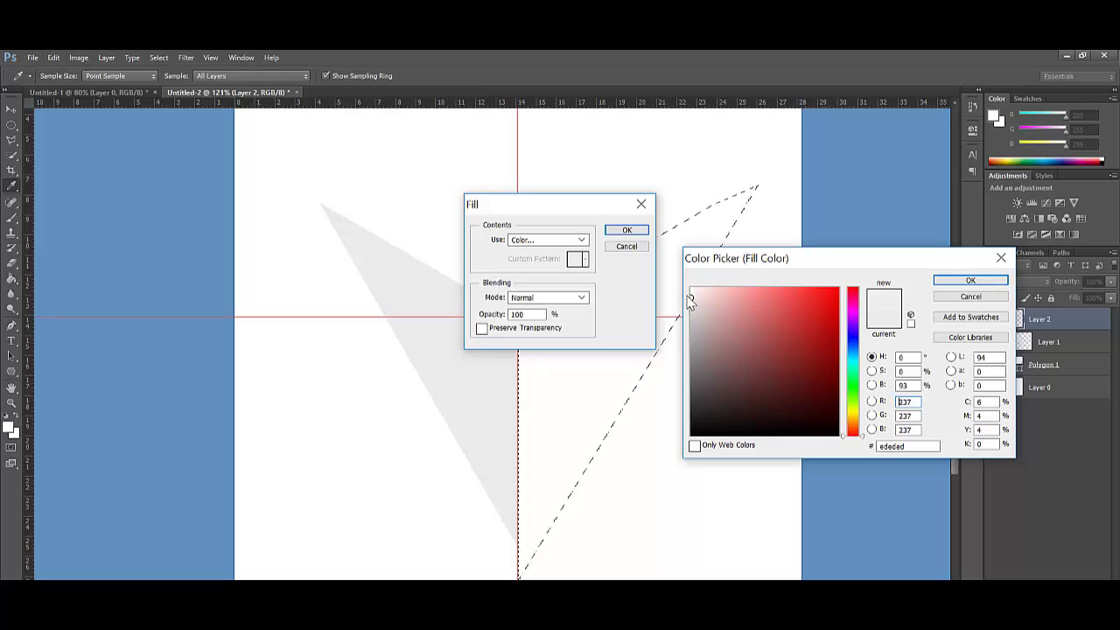
pyautogui.press('Return')
pyautogui.click(626, 230)
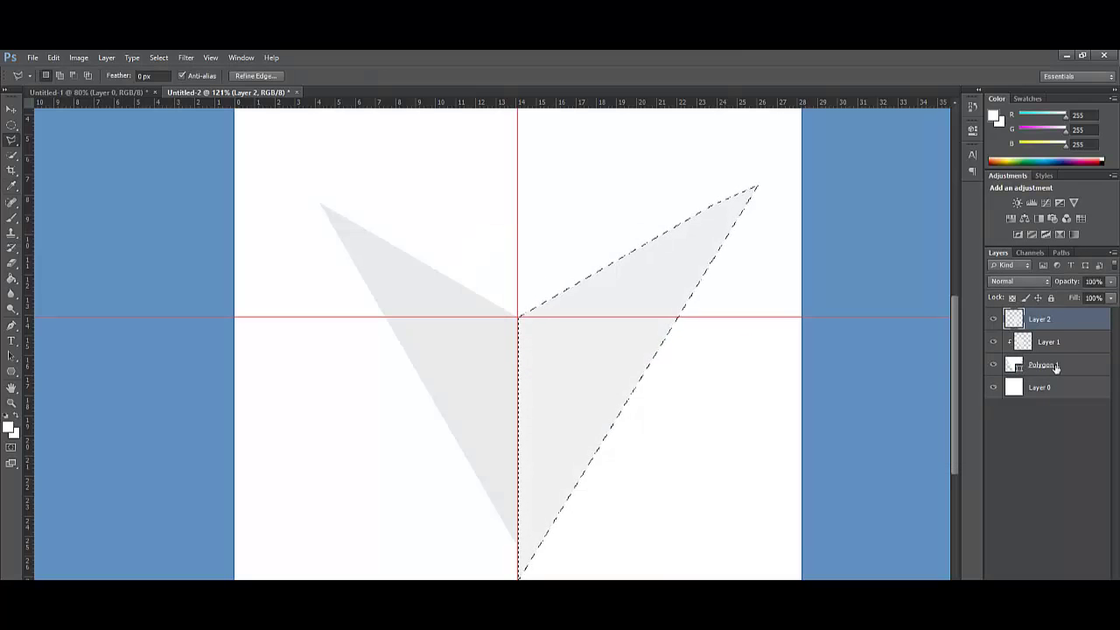
# Clip Layer 2 to the triangle and clear the selection.
pyautogui.rightClick(1046, 320)
pyautogui.click(932, 303)
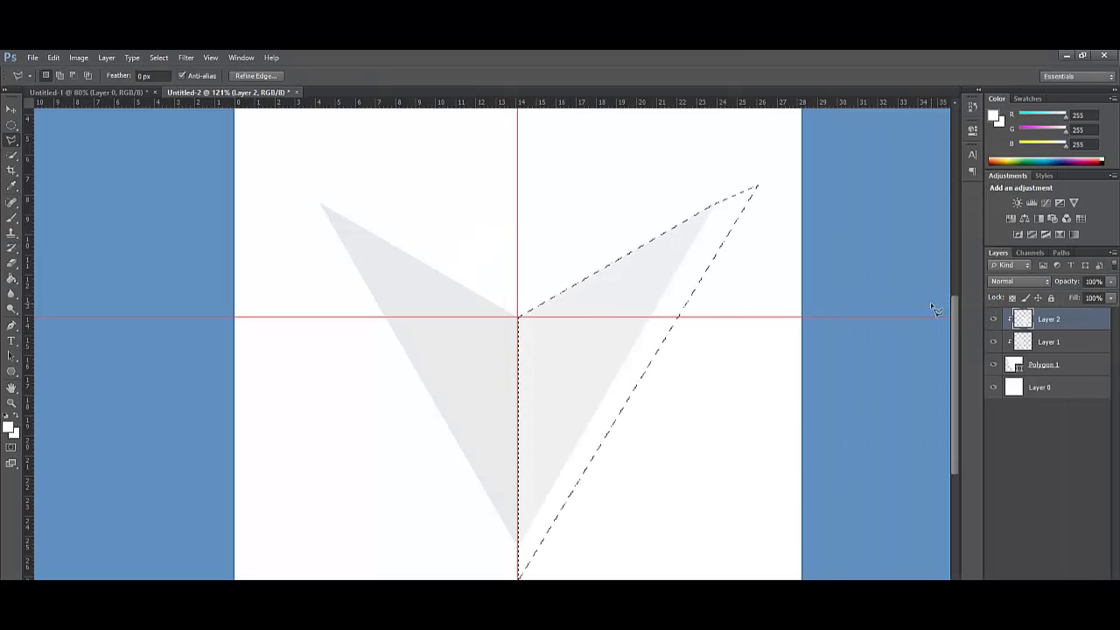
pyautogui.hotkey('ctrl', 'd')
pyautogui.click(1076, 368)
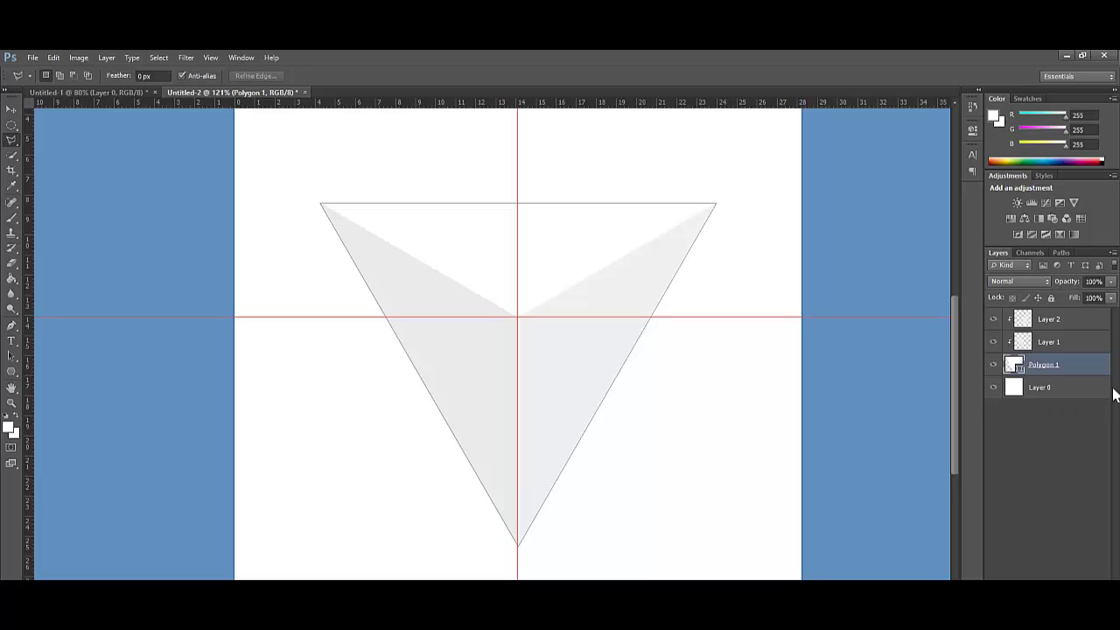
# Hide Layer 0 and merge Polygon 1, Layer 1 and Layer 2 into one layer.
pyautogui.click(994, 388)
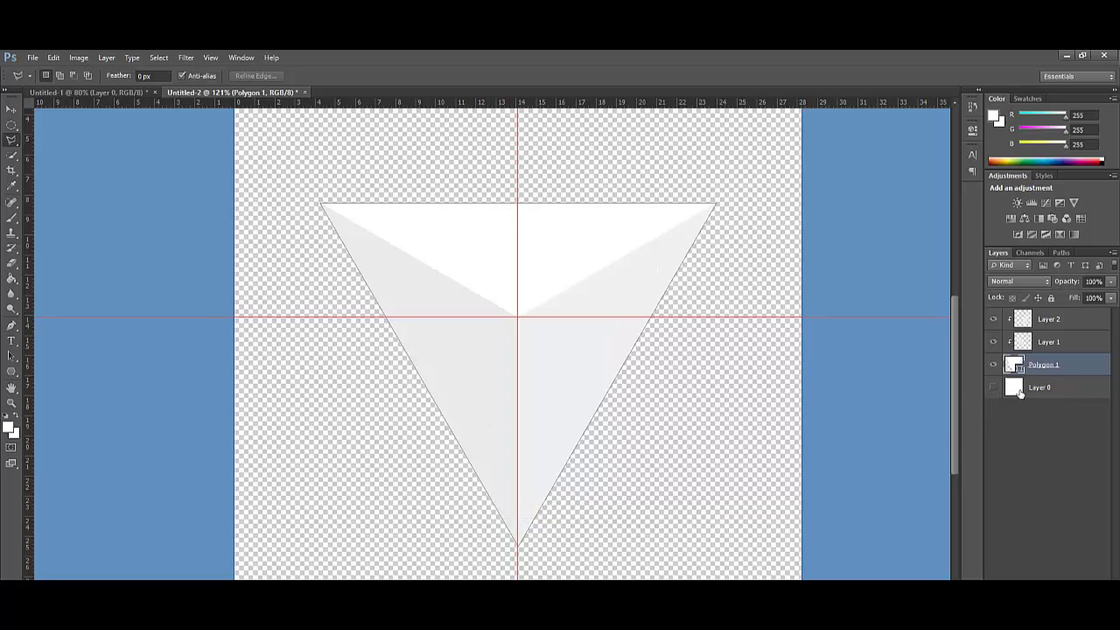
pyautogui.keyDown('ctrl'); pyautogui.click(1069, 343); pyautogui.keyUp('ctrl')
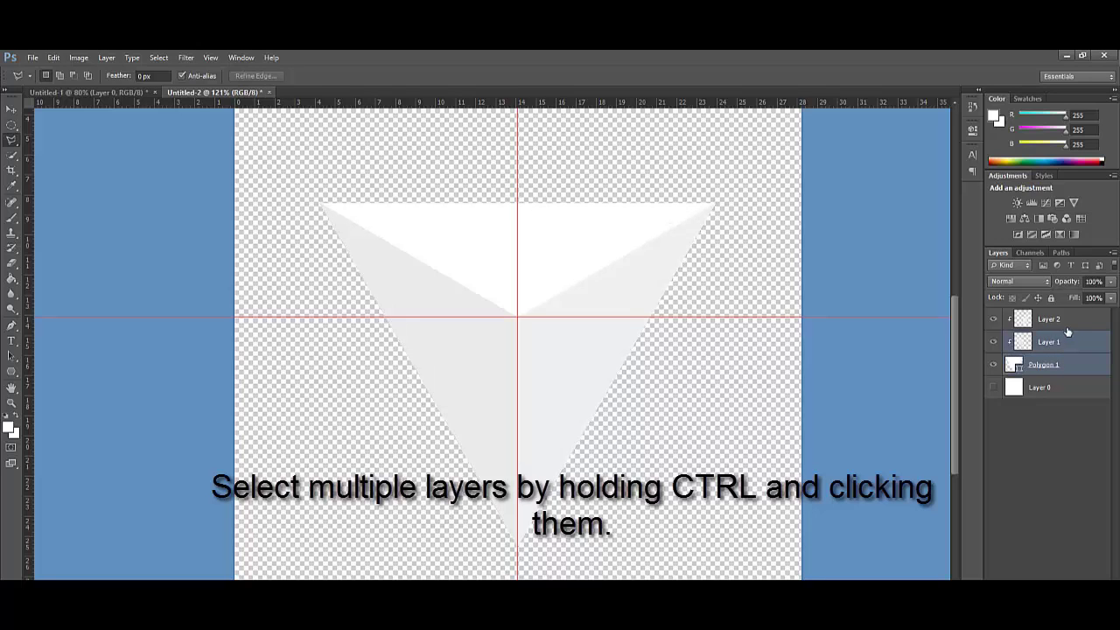
pyautogui.keyDown('ctrl'); pyautogui.click(1069, 320); pyautogui.keyUp('ctrl')
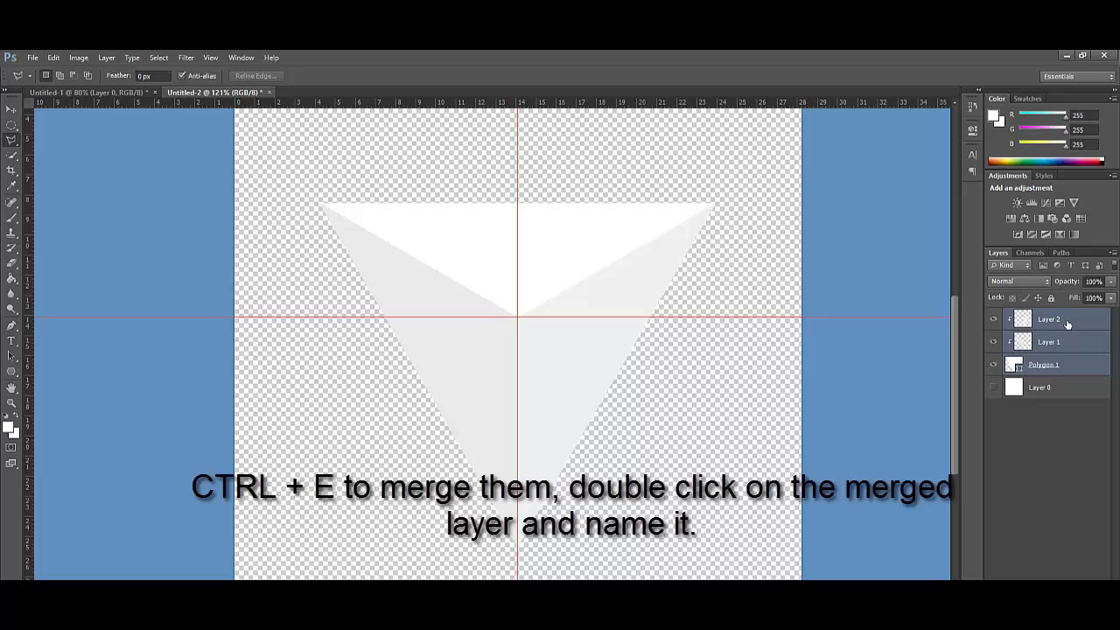
pyautogui.hotkey('ctrl', 'e')
pyautogui.doubleClick(1041, 320)
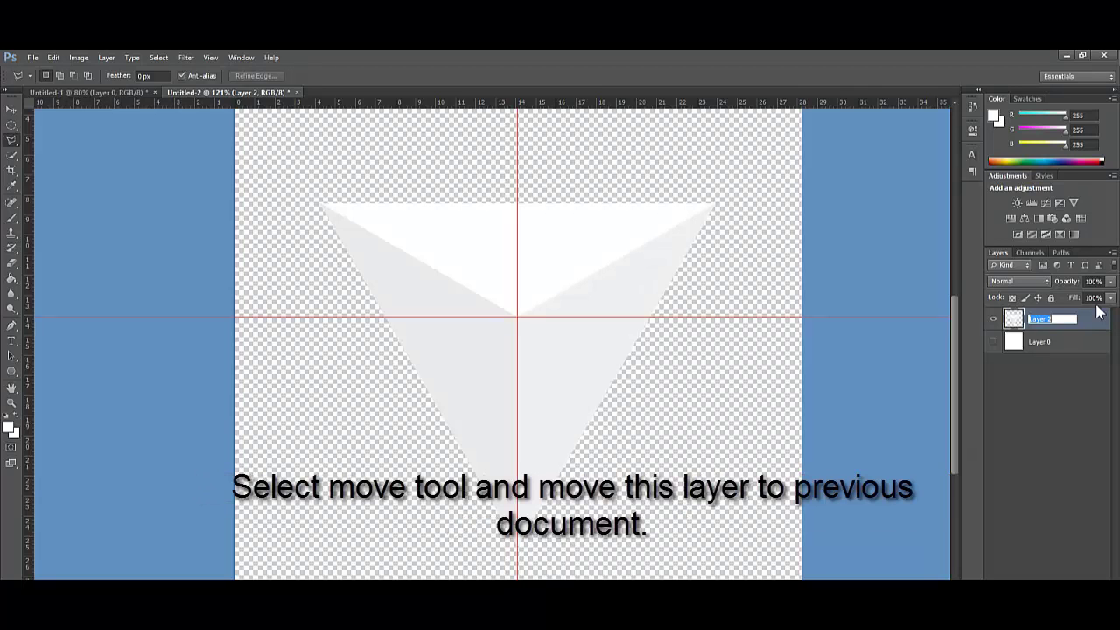
# Rename the merged layer 'Triangle' and drag it into the Untitled-1 AYUSH document.
pyautogui.write('Triangle')
pyautogui.press('Return')
pyautogui.press('v')
pyautogui.moveTo(632, 276)
pyautogui.mouseDown()
pyautogui.moveTo(130, 98)
pyautogui.moveTo(650, 337)
pyautogui.moveTo(659, 291)
pyautogui.moveTo(646, 302)
pyautogui.moveTo(662, 286)
pyautogui.moveTo(655, 305)
pyautogui.moveTo(300, 385)
pyautogui.moveTo(483, 293)
pyautogui.mouseUp()
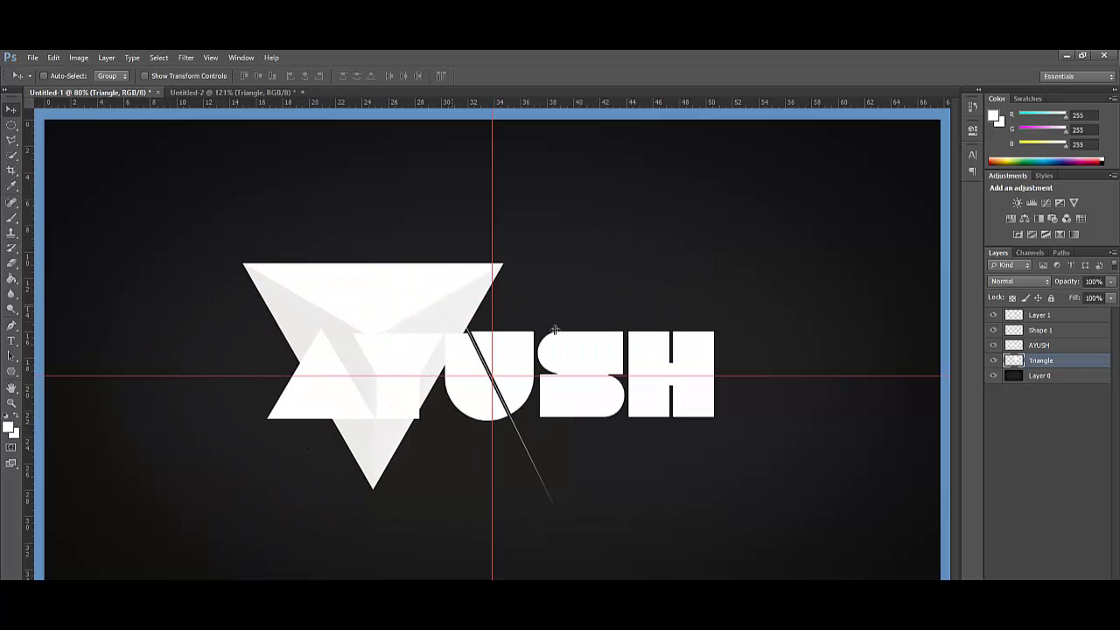
# Move the Triangle layer to the top of the stack and place it left of the A.
pyautogui.moveTo(376, 341); pyautogui.dragTo(703, 357)
pyautogui.moveTo(1052, 366); pyautogui.dragTo(1076, 315)
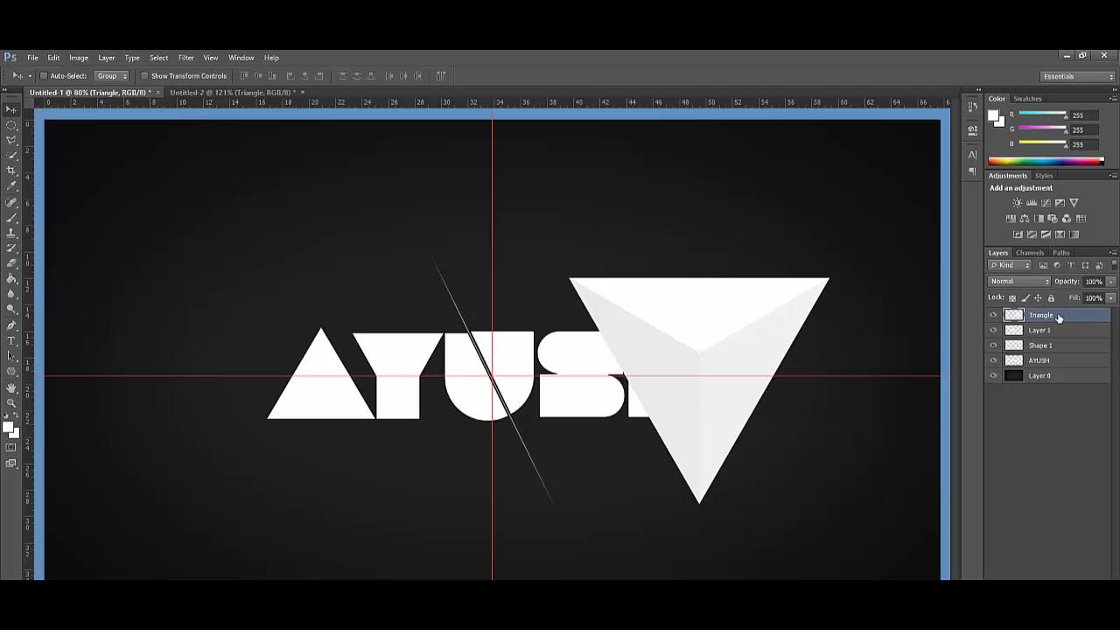
pyautogui.moveTo(691, 345)
pyautogui.mouseDown()
pyautogui.moveTo(160, 333)
pyautogui.moveTo(189, 338)
pyautogui.mouseUp()
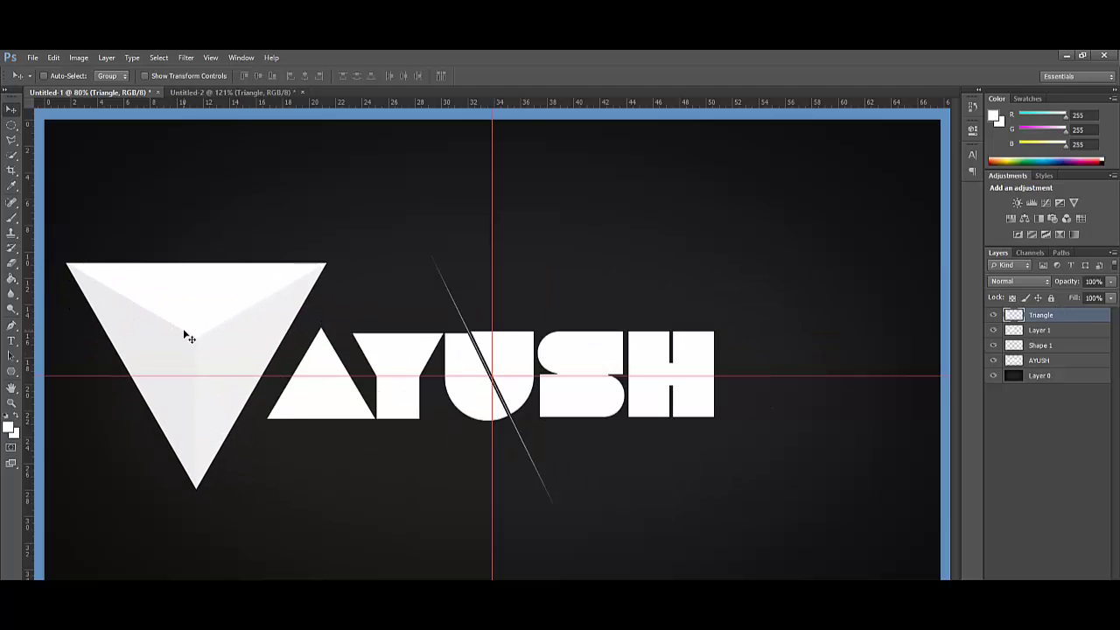
pyautogui.moveTo(150, 316); pyautogui.dragTo(169, 309)
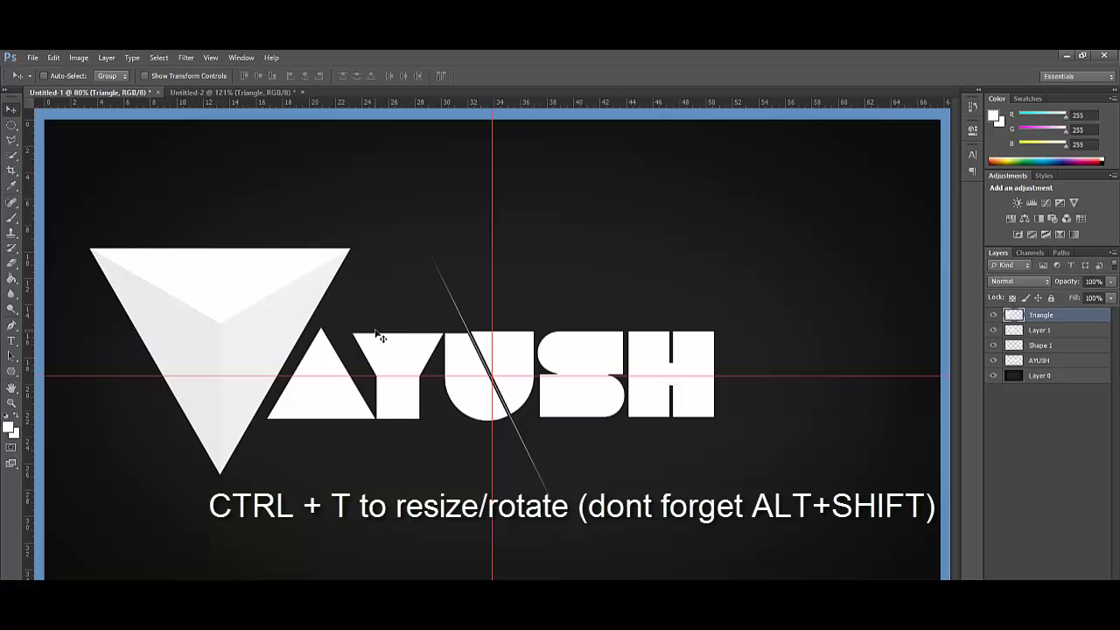
# Rotate the triangle about 76°, shrink it to about 35% and tuck it beside the A.
pyautogui.hotkey('ctrl', 't')
pyautogui.moveTo(376, 221)
pyautogui.mouseDown()
pyautogui.moveTo(418, 405)
pyautogui.moveTo(346, 357)
pyautogui.mouseUp()
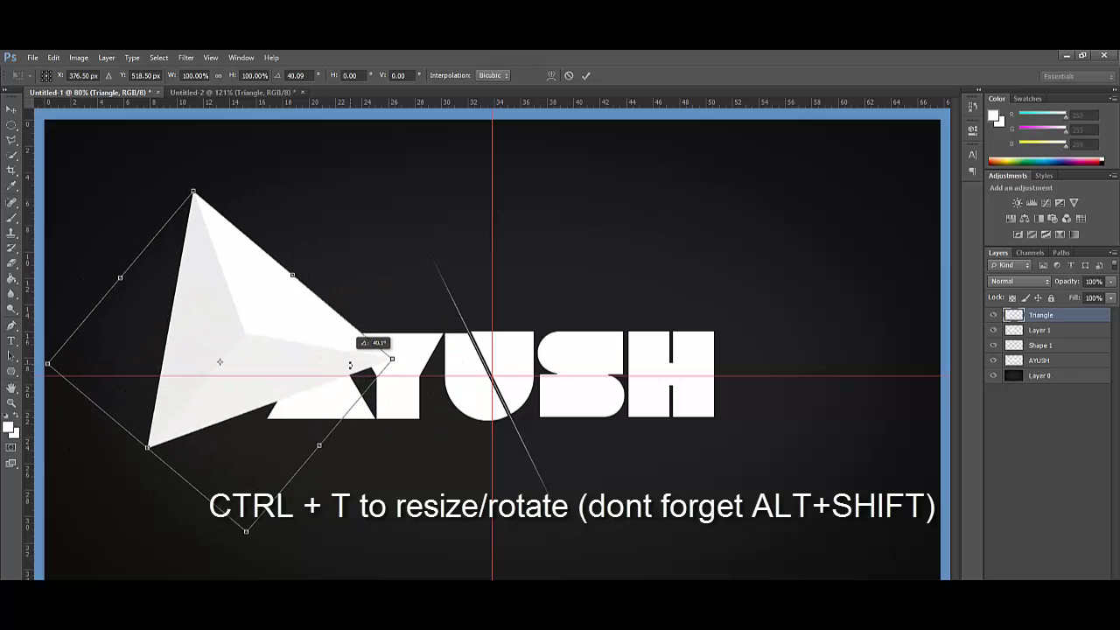
pyautogui.moveTo(346, 358)
pyautogui.mouseDown()
pyautogui.moveTo(346, 404)
pyautogui.moveTo(318, 406)
pyautogui.mouseUp()
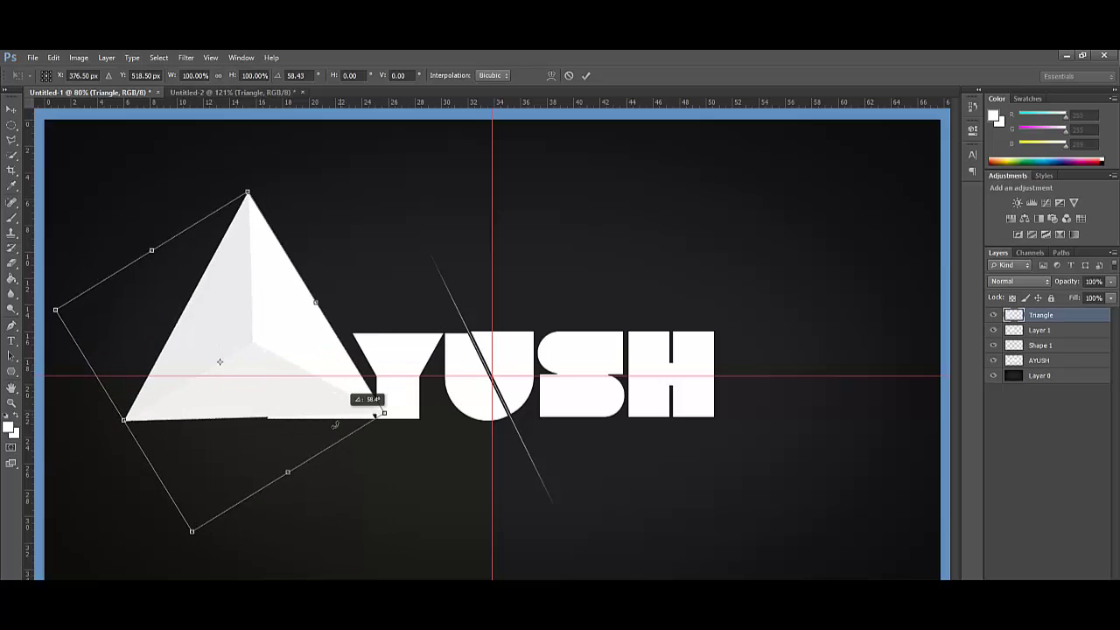
pyautogui.moveTo(282, 333); pyautogui.dragTo(256, 298)
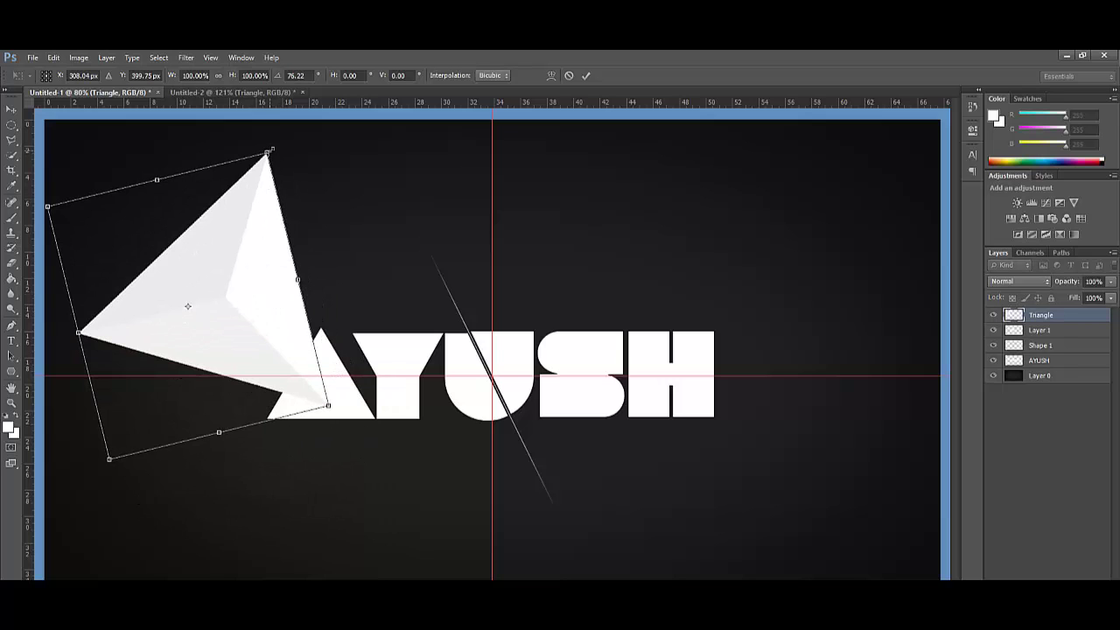
pyautogui.moveTo(269, 152)
pyautogui.mouseDown()
pyautogui.moveTo(240, 243)
pyautogui.moveTo(231, 254)
pyautogui.moveTo(224, 245)
pyautogui.moveTo(218, 262)
pyautogui.moveTo(215, 254)
pyautogui.mouseUp()
pyautogui.press('Return')
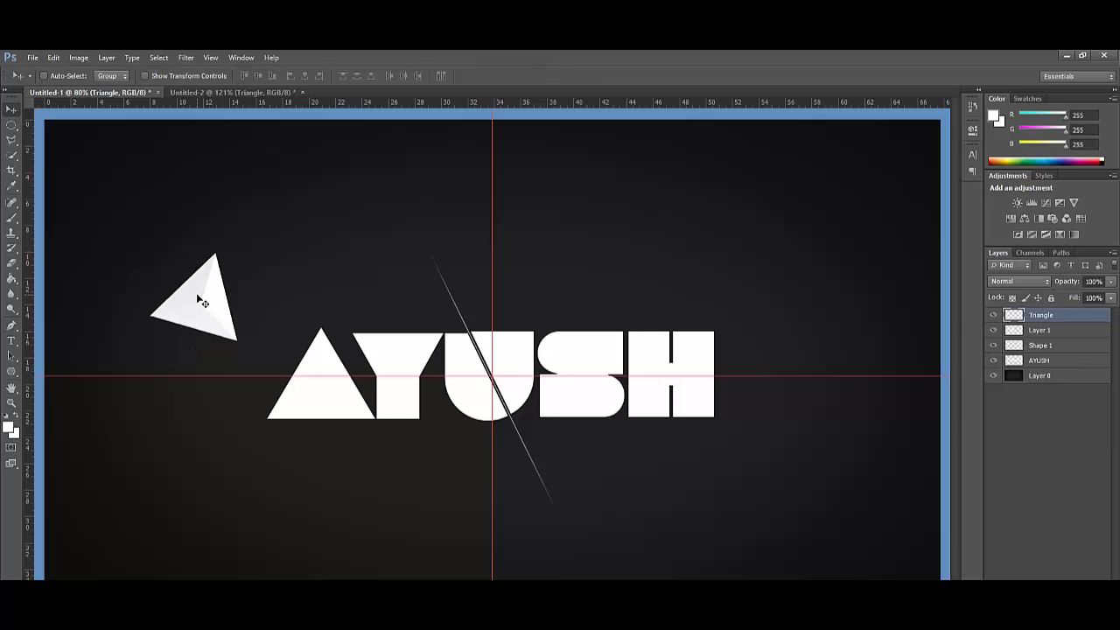
pyautogui.moveTo(201, 301)
pyautogui.mouseDown()
pyautogui.moveTo(271, 283)
pyautogui.moveTo(284, 362)
pyautogui.mouseUp()
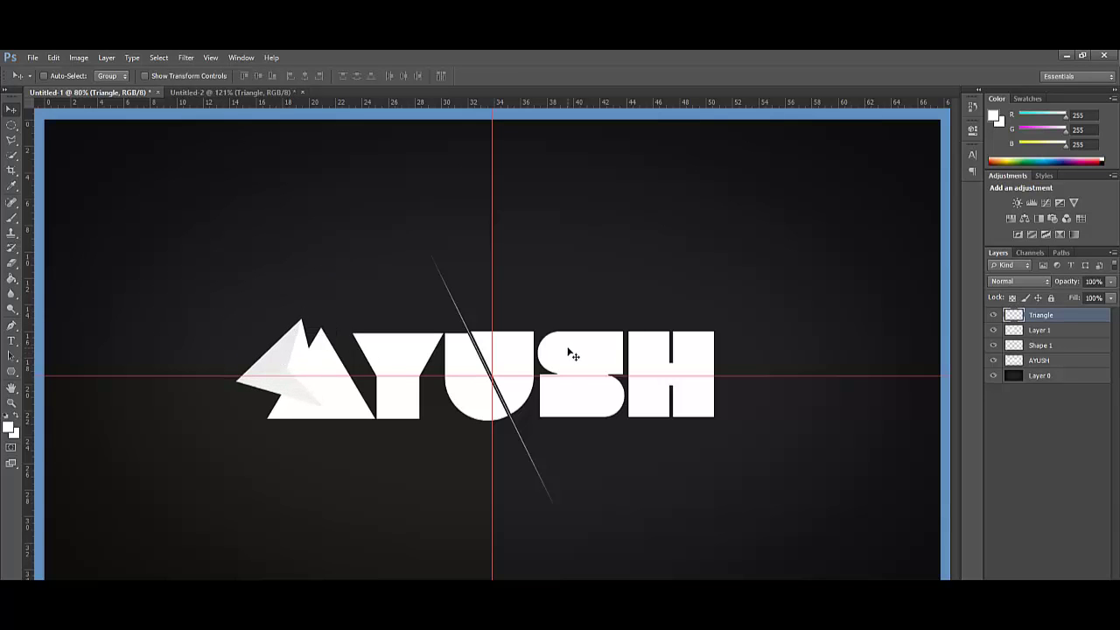
# Give the Triangle layer a drop shadow with 75% opacity and 8 px distance.
pyautogui.doubleClick(1077, 317)
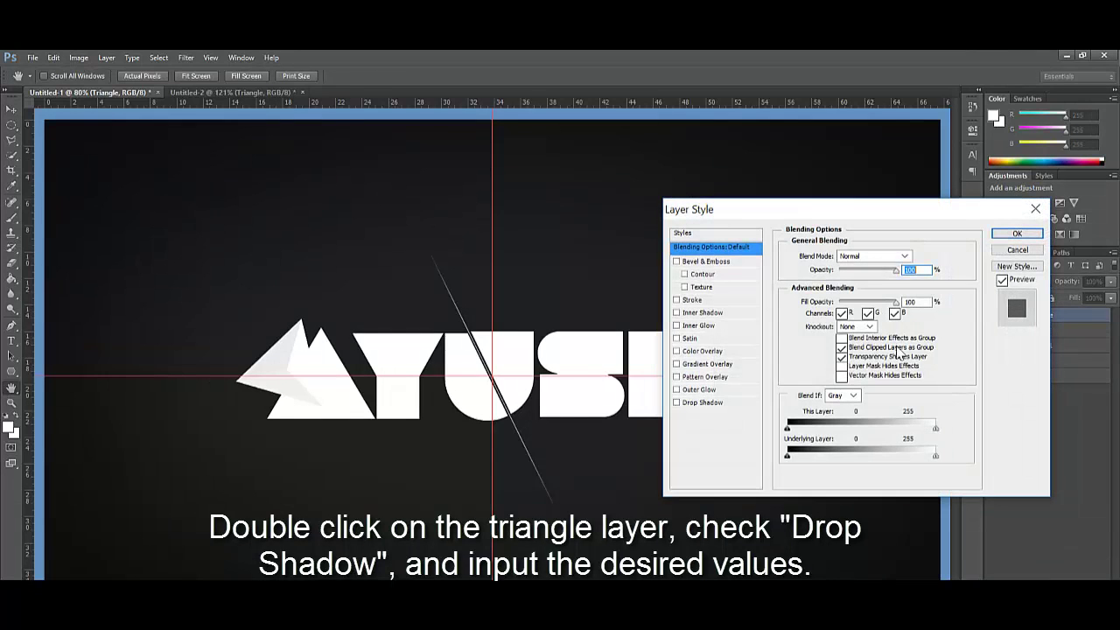
pyautogui.click(698, 403)
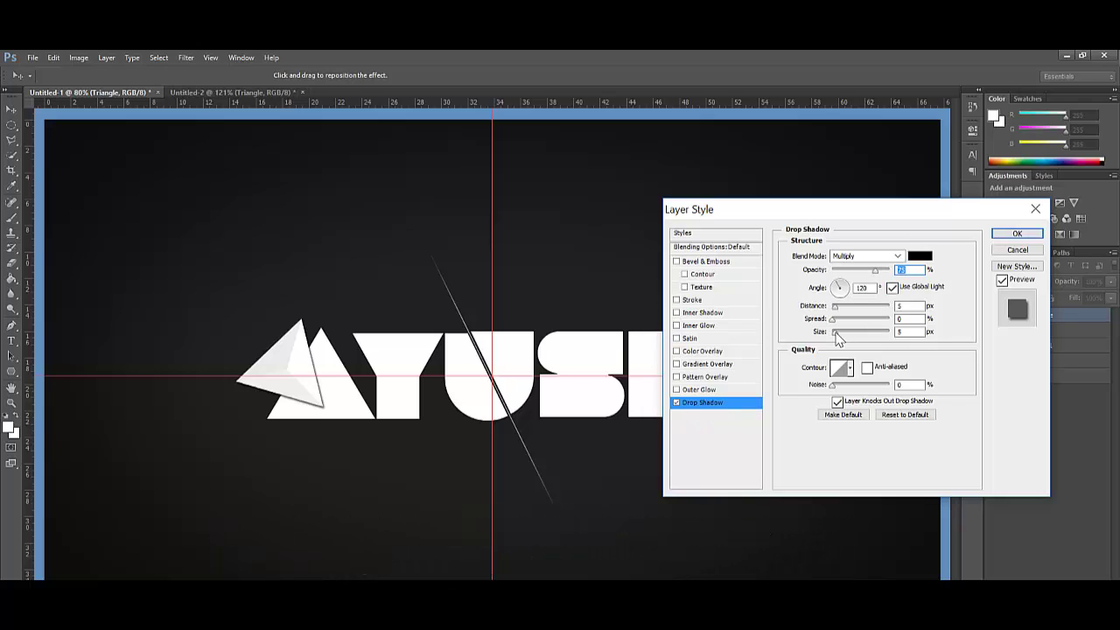
pyautogui.moveTo(839, 339); pyautogui.dragTo(855, 342)
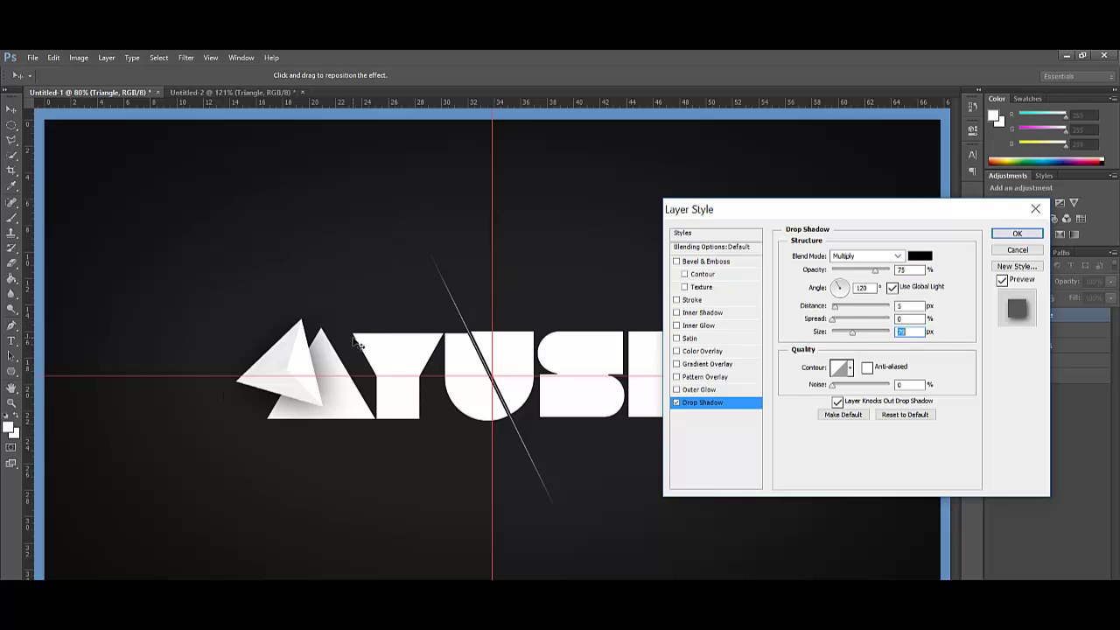
pyautogui.moveTo(838, 216); pyautogui.dragTo(624, 196)
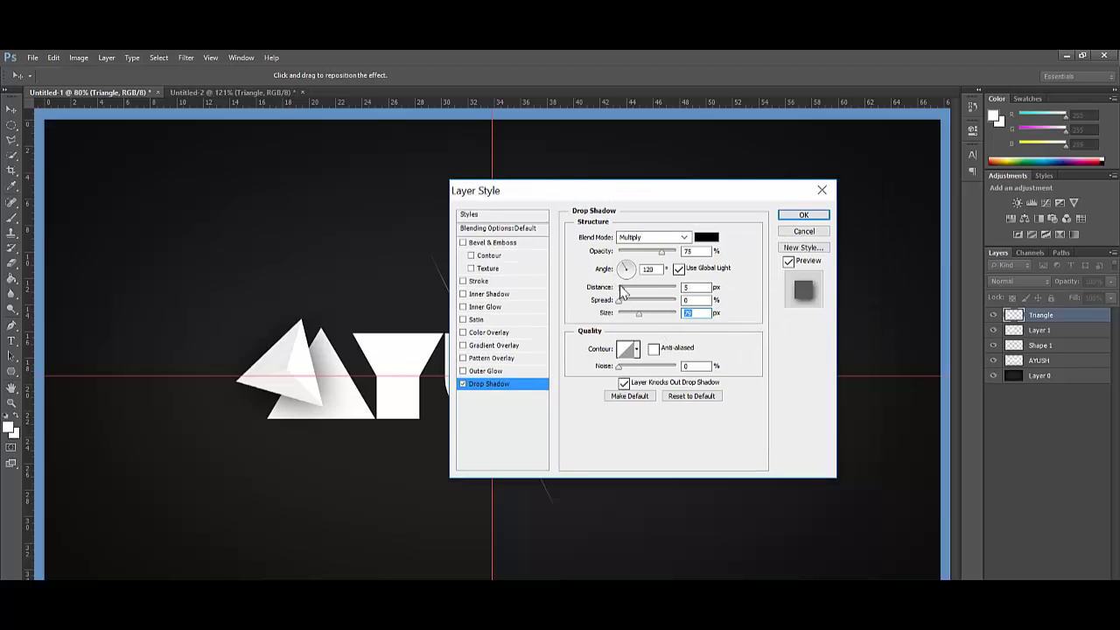
pyautogui.moveTo(623, 292); pyautogui.dragTo(626, 301)
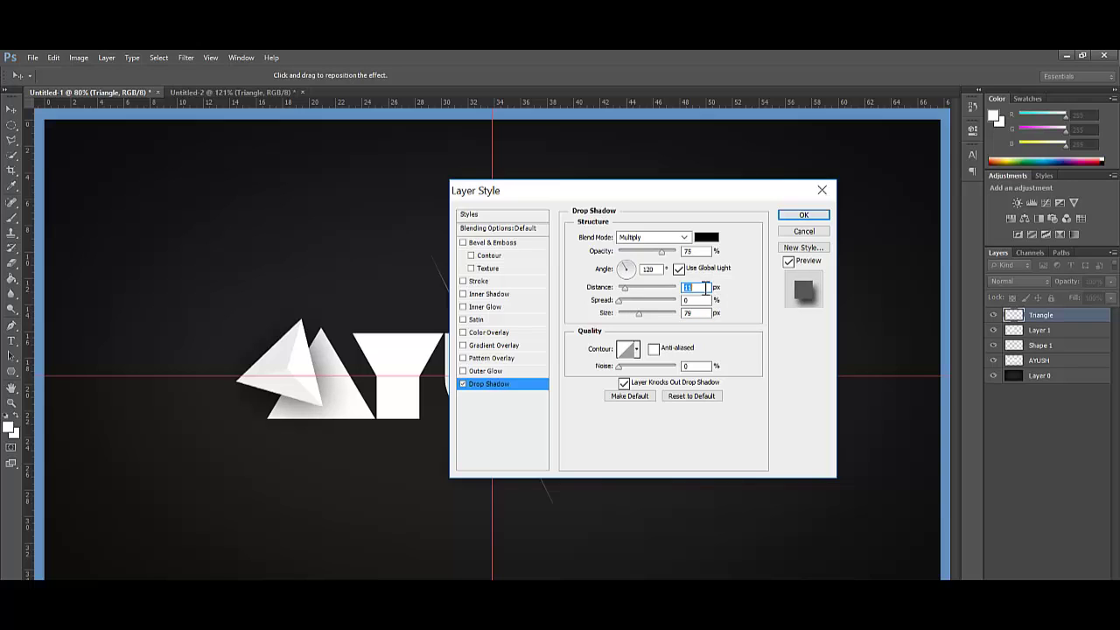
pyautogui.write('8')
# Reduce the shadow size, apply the style and nudge the triangle slightly up-left.
pyautogui.doubleClick(696, 312)
pyautogui.write('100')
pyautogui.press('BackSpace')
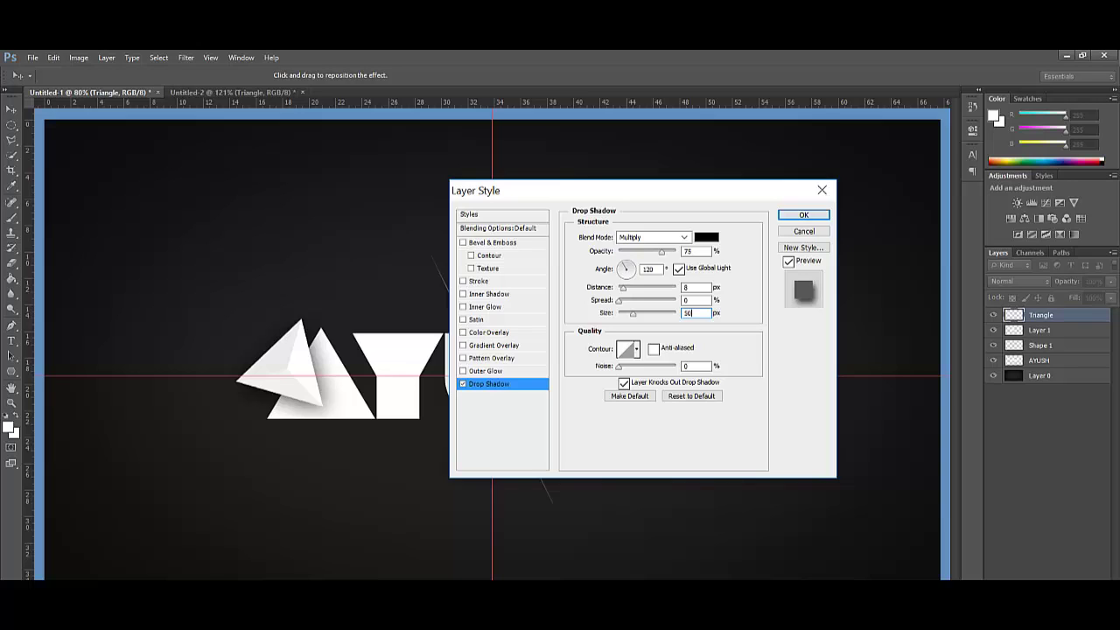
pyautogui.press('BackSpace')
pyautogui.write('3')
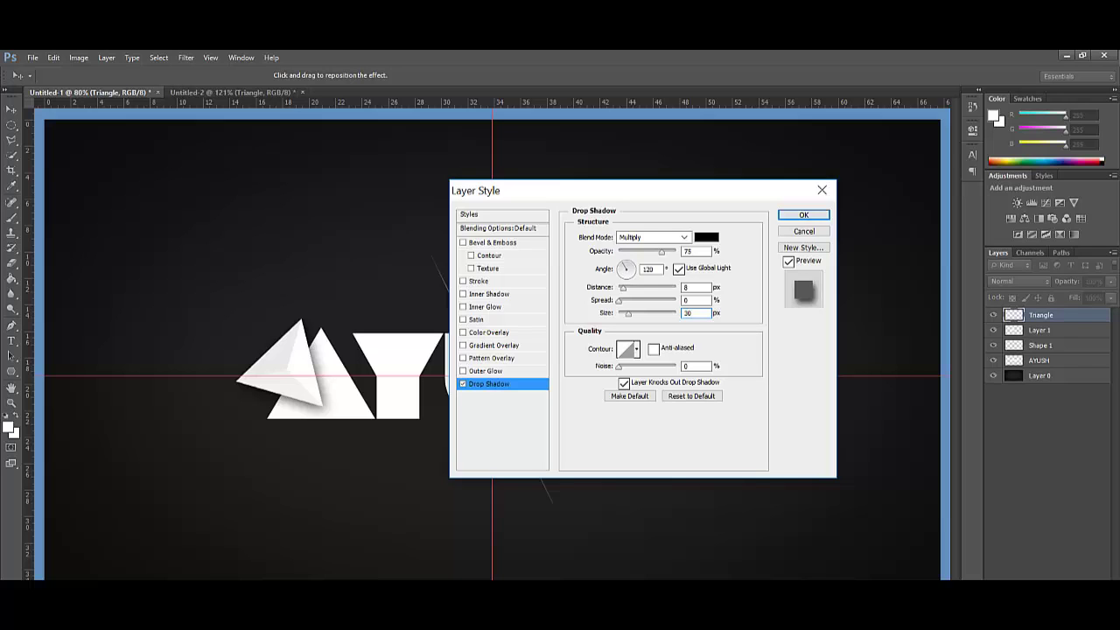
pyautogui.click(805, 215)
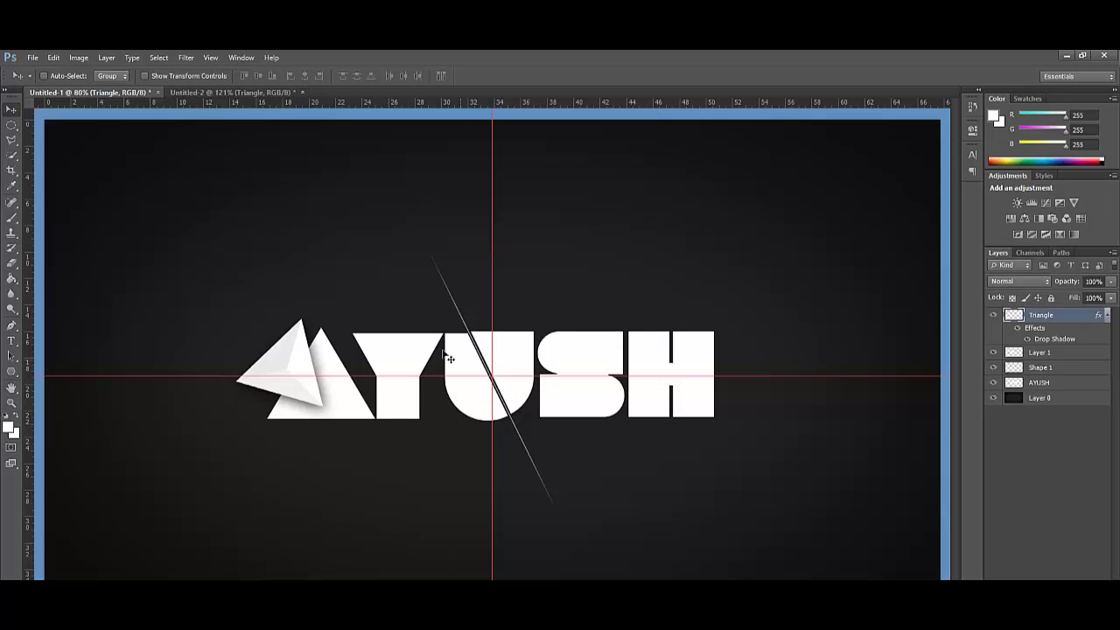
pyautogui.moveTo(352, 378); pyautogui.dragTo(351, 376)
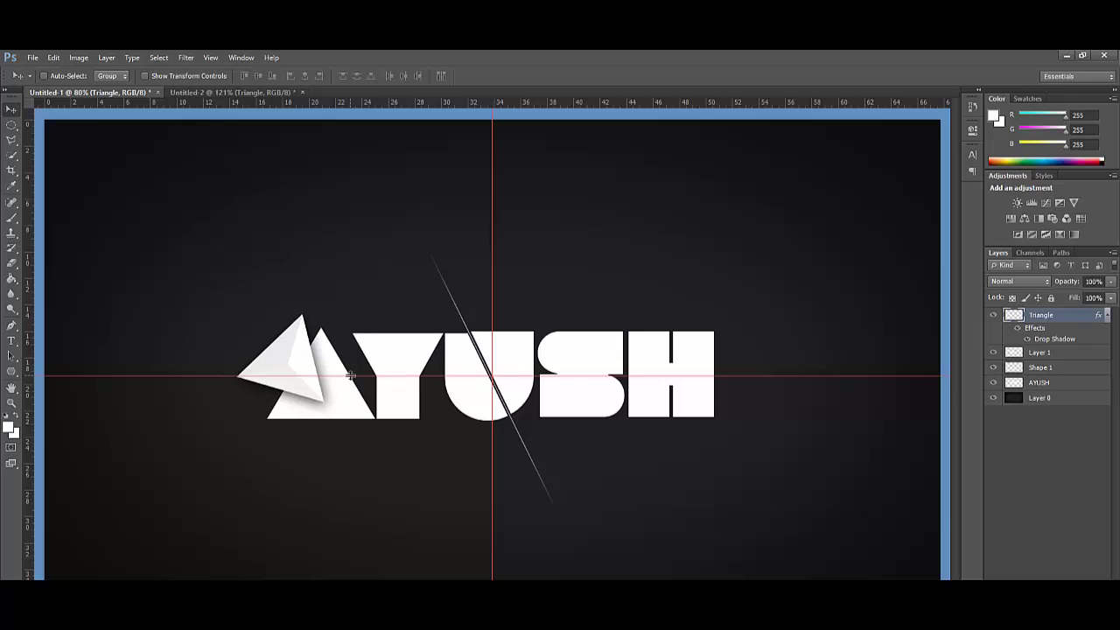
pyautogui.moveTo(350, 375); pyautogui.dragTo(351, 376)
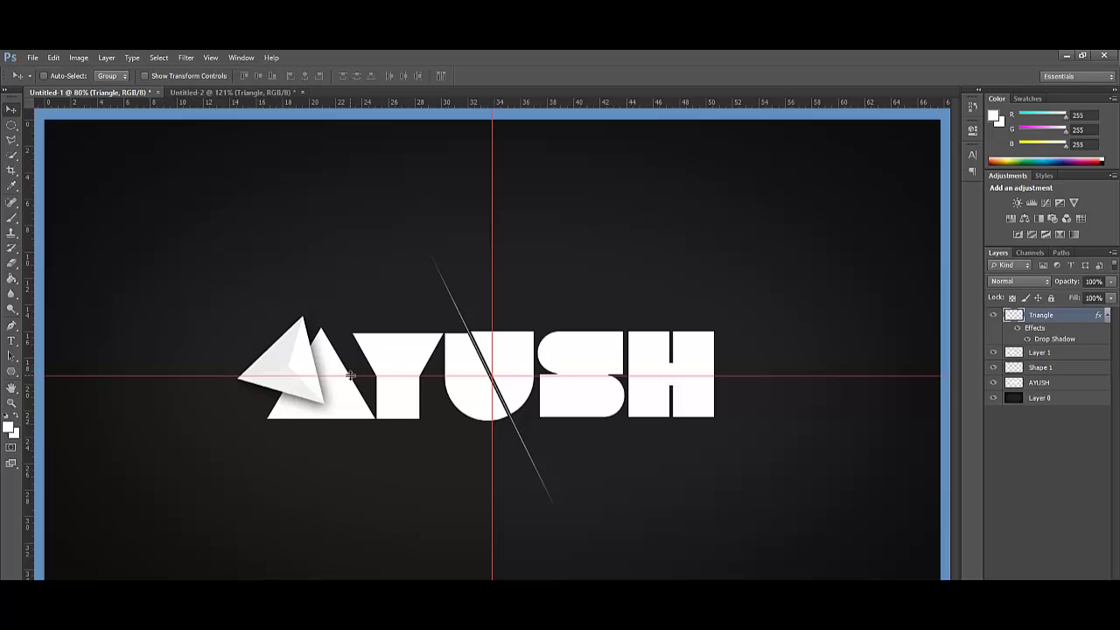
# Zoom in and draw a polygonal lasso selection around the triangle.
pyautogui.click(12, 139)
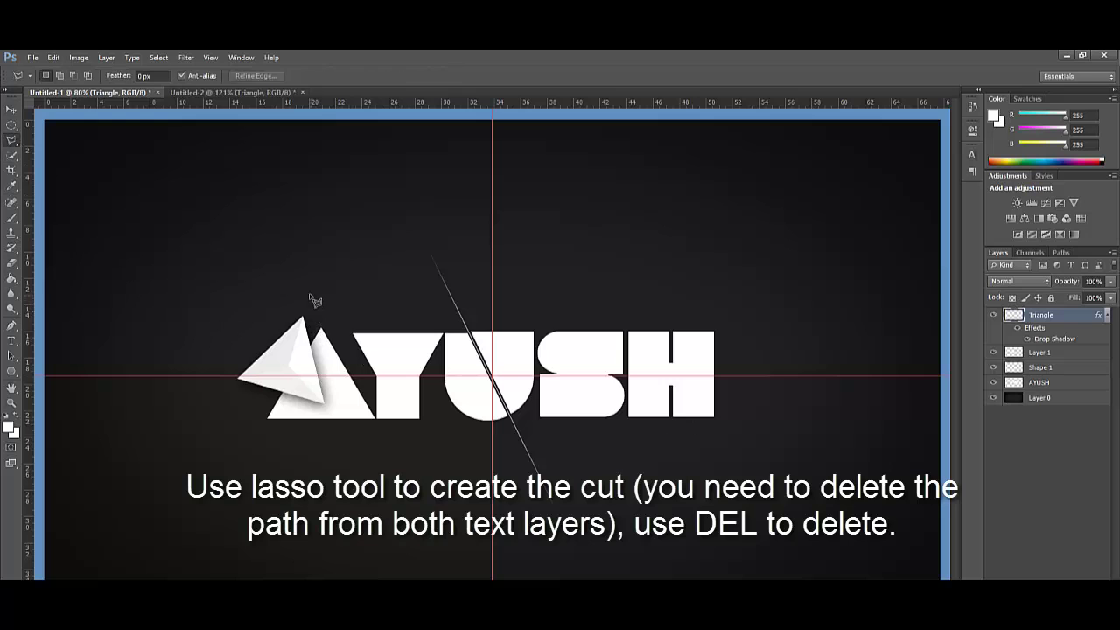
pyautogui.click(12, 403)
pyautogui.moveTo(253, 378)
pyautogui.mouseDown()
pyautogui.moveTo(323, 374)
pyautogui.moveTo(312, 378)
pyautogui.mouseUp()
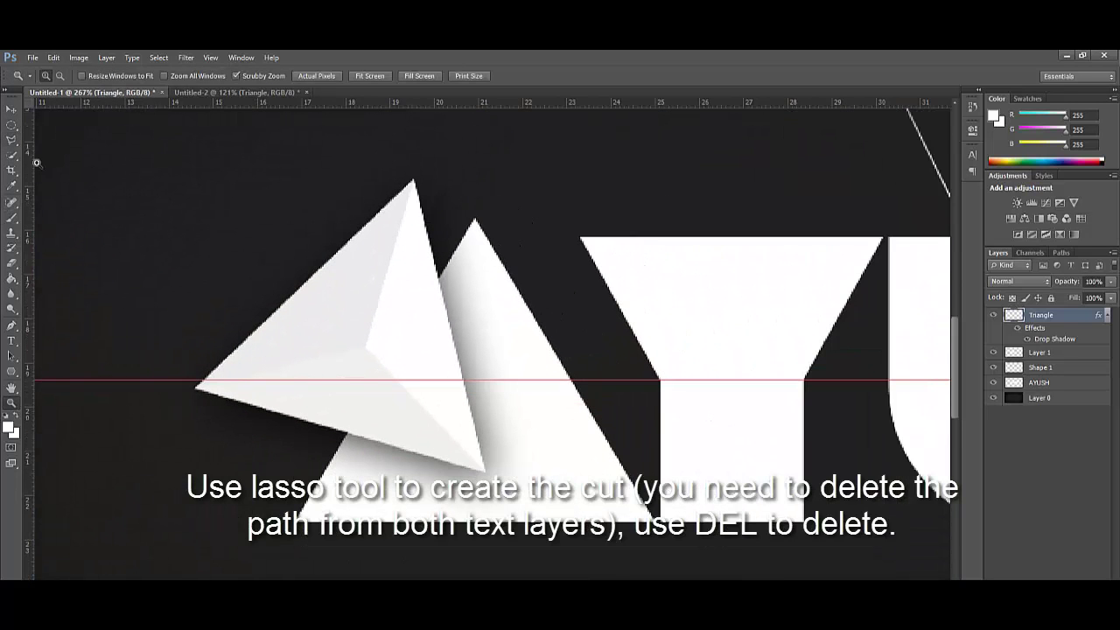
pyautogui.click(11, 142)
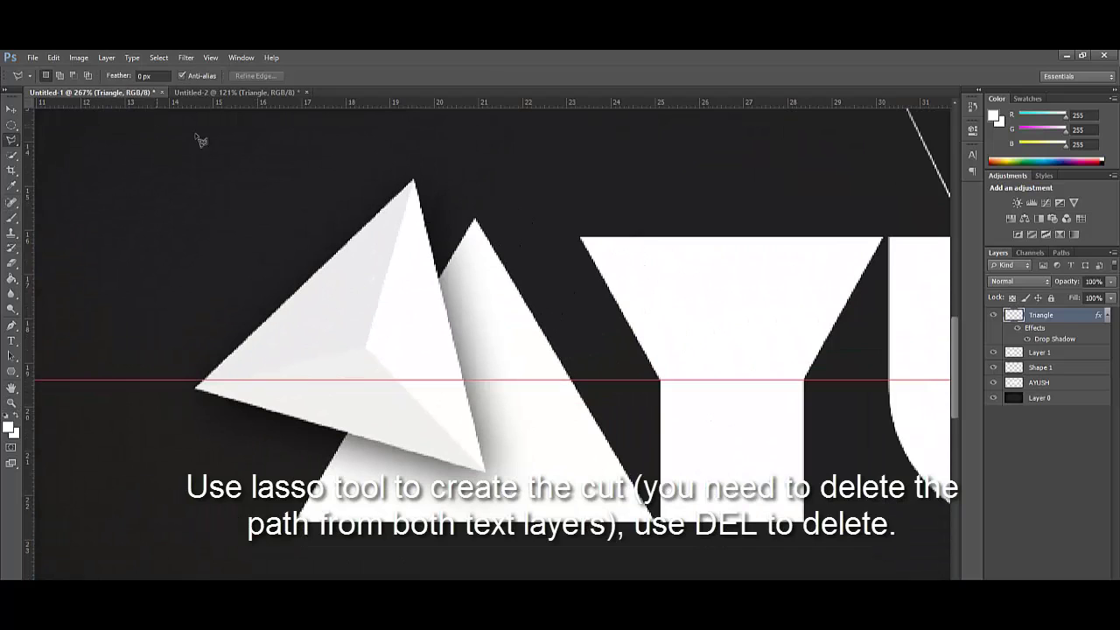
pyautogui.click(427, 132)
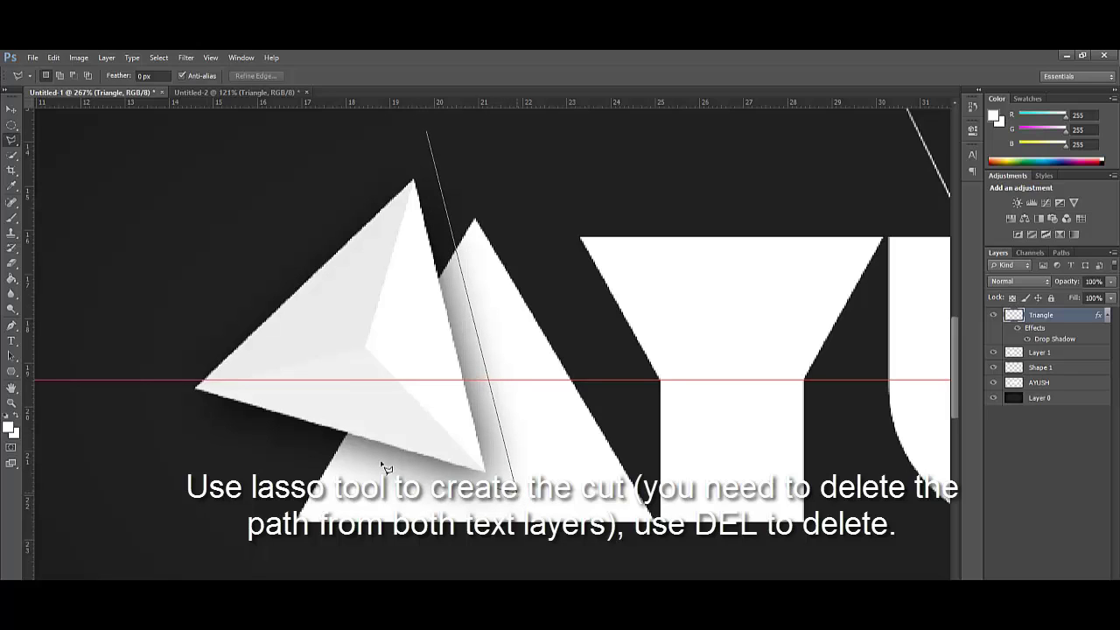
pyautogui.click(114, 404)
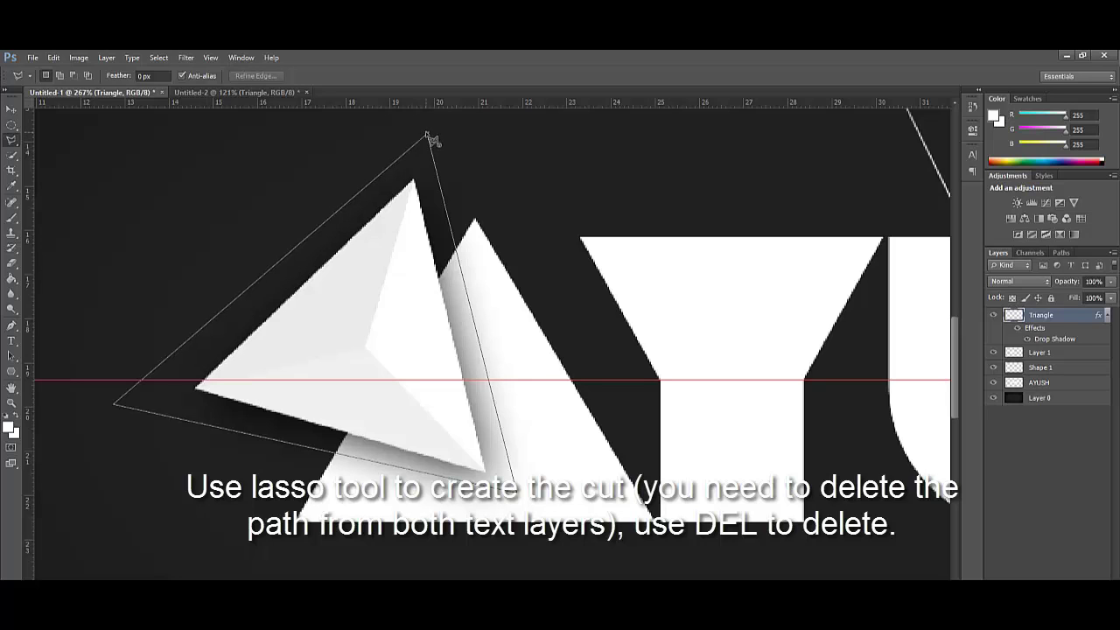
pyautogui.click(428, 134)
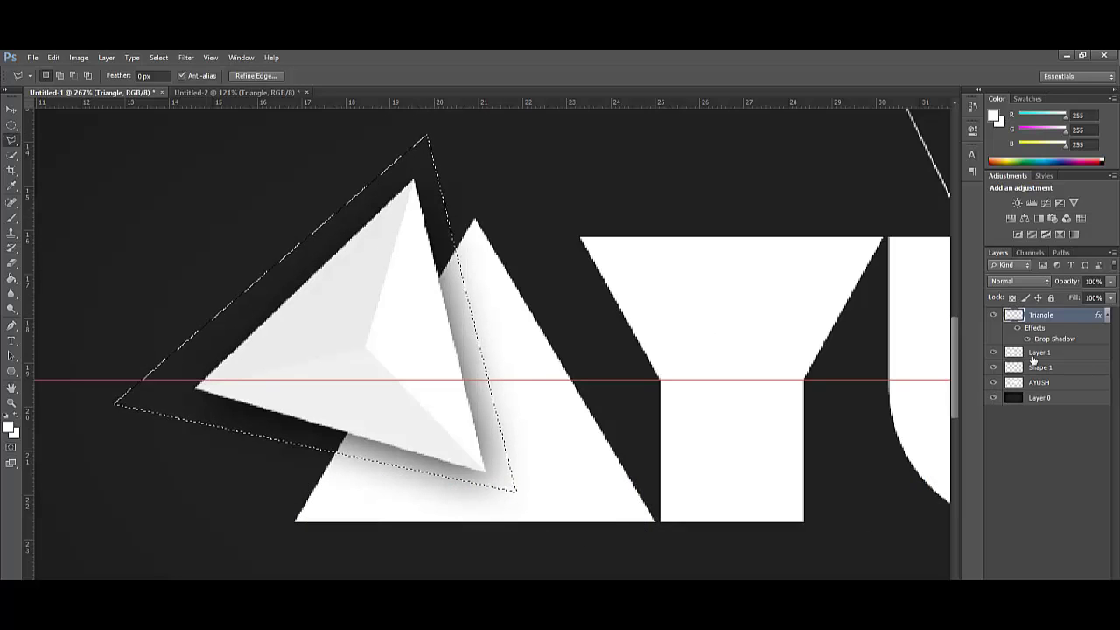
# Delete the selected part of the AYUSH text layer and deselect.
pyautogui.click(1035, 354)
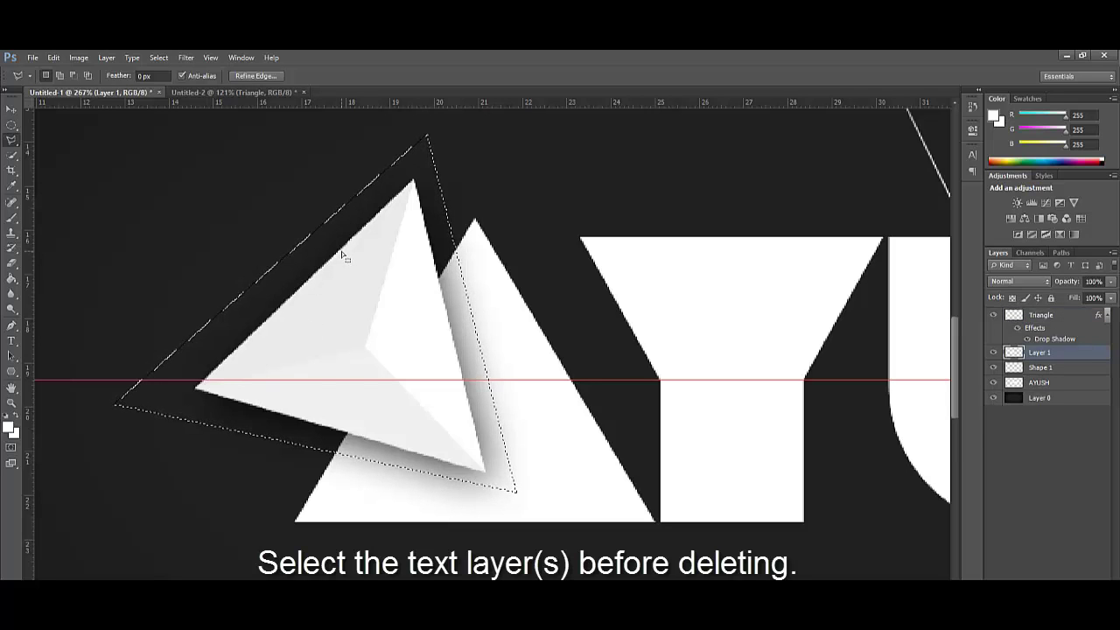
pyautogui.click(1054, 385)
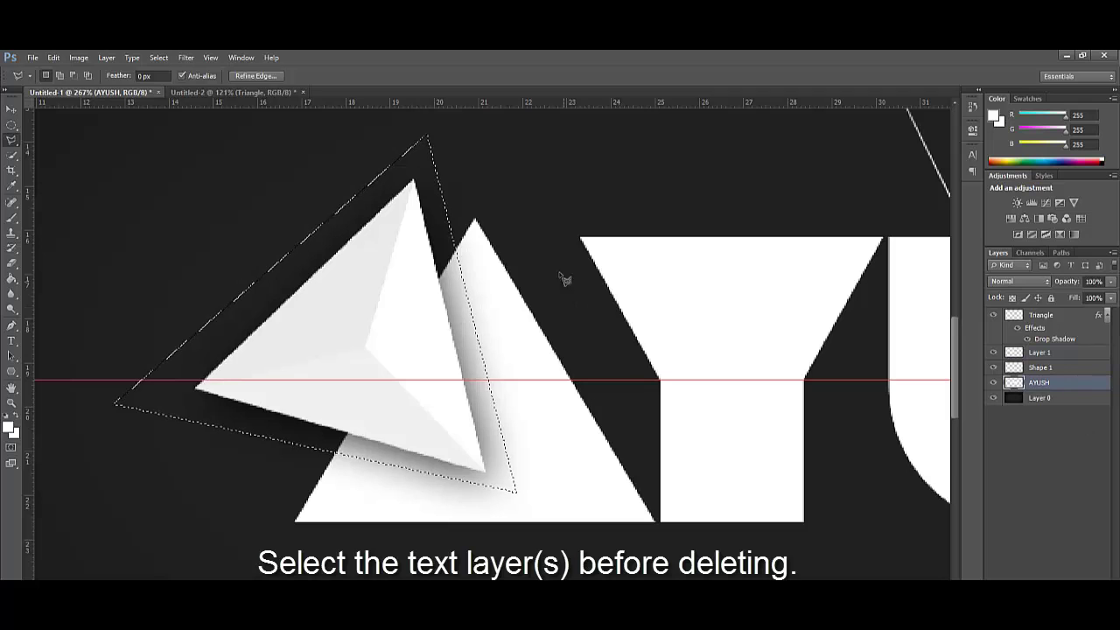
pyautogui.press('Delete')
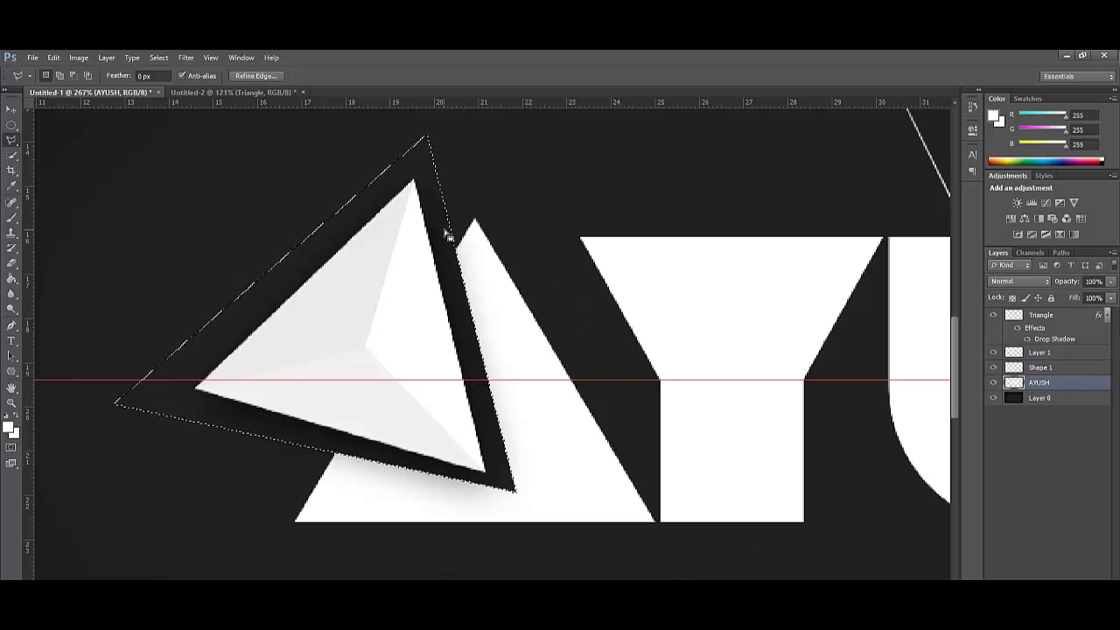
pyautogui.hotkey('ctrl', 'd')
# Nudge the Triangle layer right and down into the gap, then fit the artwork on screen.
pyautogui.press('v')
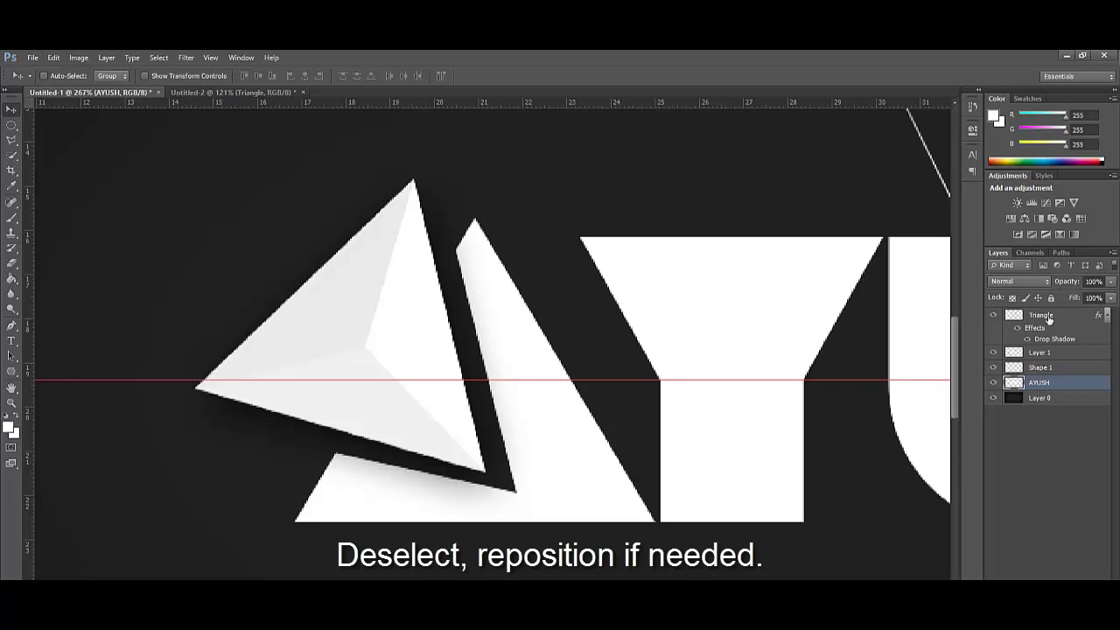
pyautogui.click(1049, 317)
pyautogui.moveTo(475, 332); pyautogui.dragTo(480, 334)
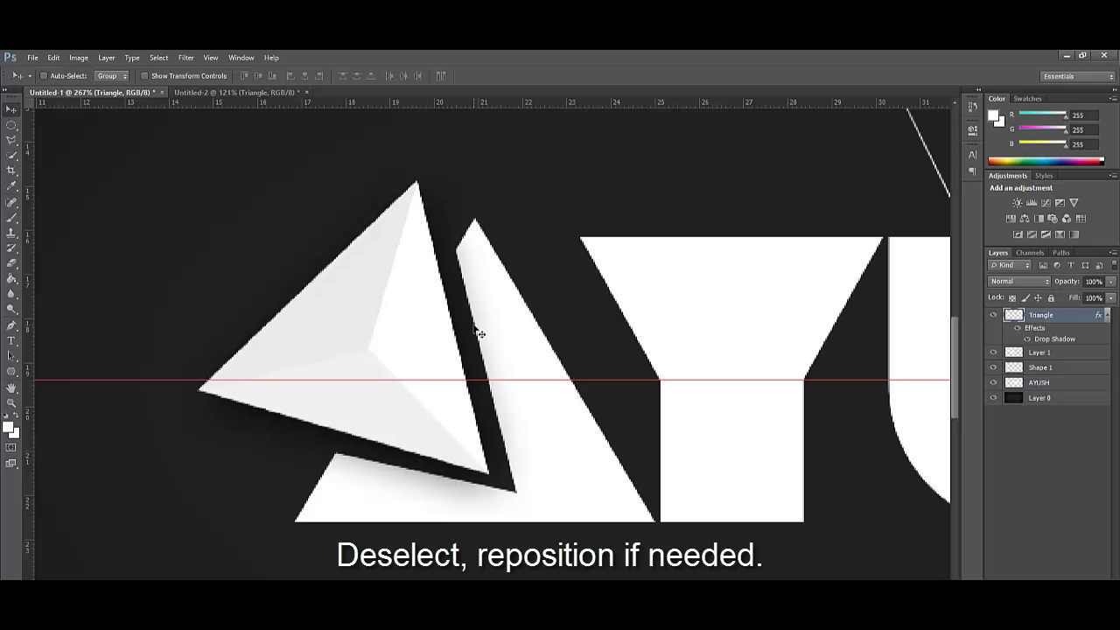
pyautogui.press('Right')
pyautogui.press('Right')
pyautogui.press('Right')
pyautogui.press('Right')
pyautogui.press('Right')
pyautogui.press('Down')
pyautogui.press('Down')
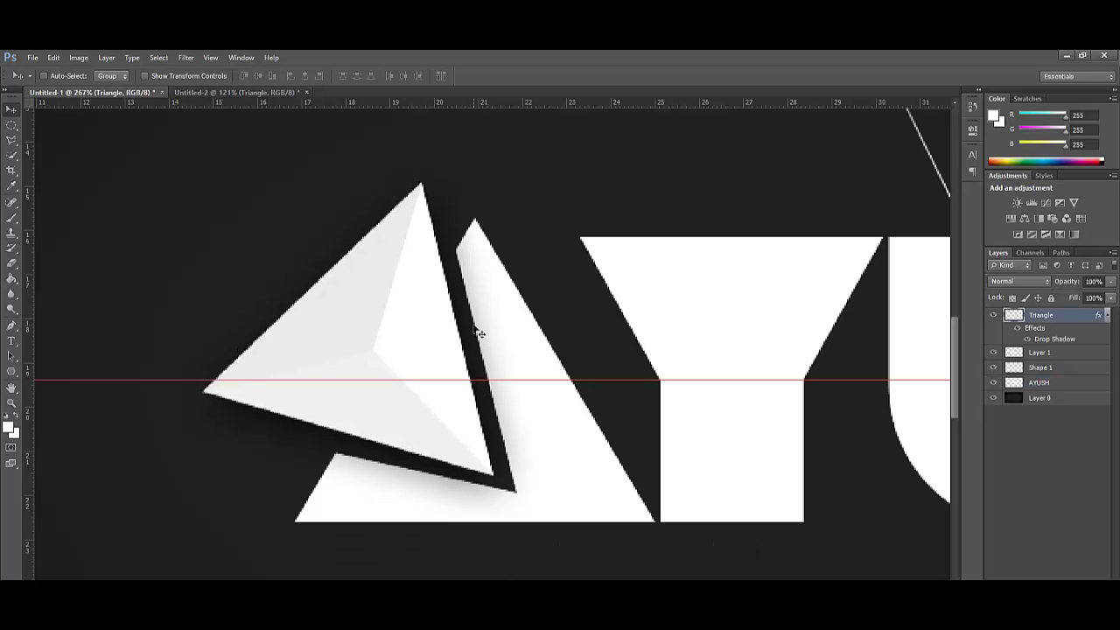
pyautogui.press('Right')
pyautogui.press('Right')
pyautogui.press('Right')
pyautogui.press('Down')
pyautogui.press('Down')
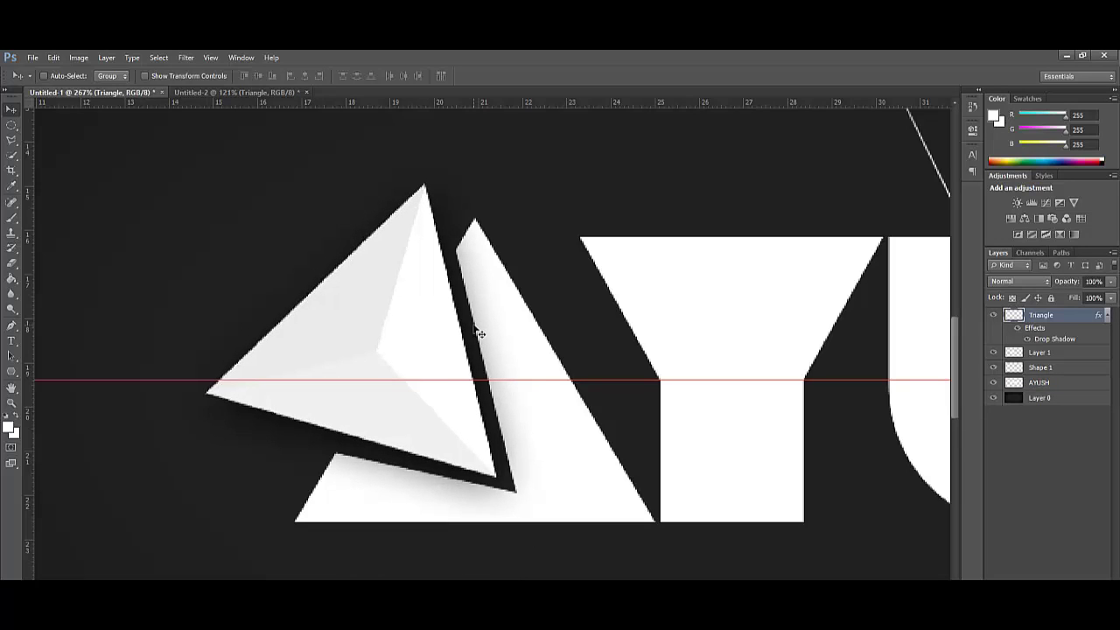
pyautogui.hotkey('ctrl', '0')
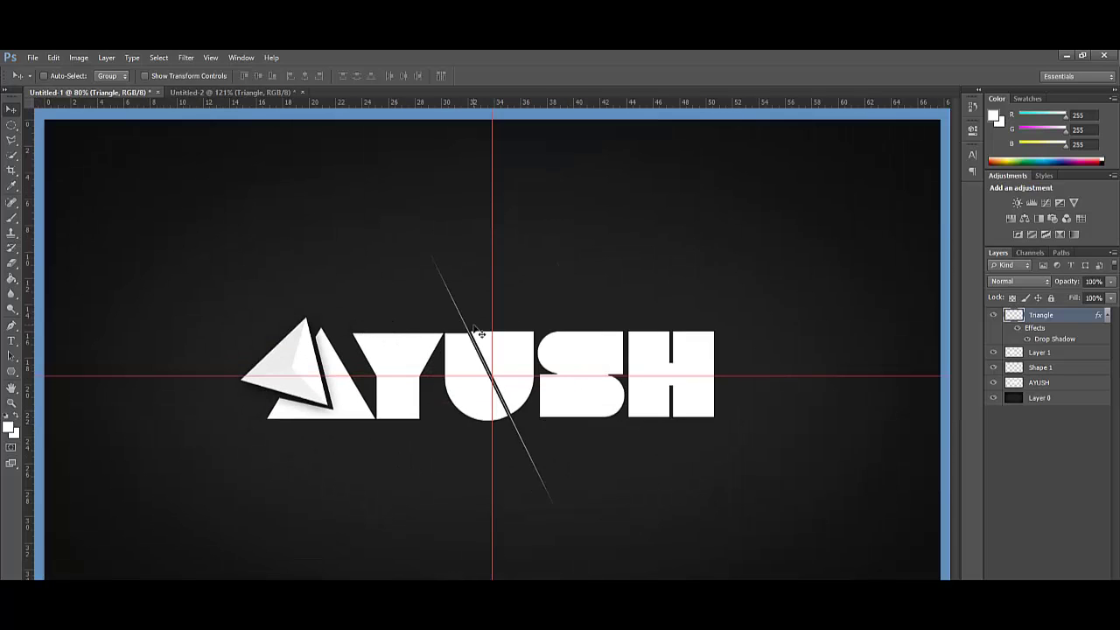
# Duplicate the Triangle layer and shrink the copy to the left of the A.
pyautogui.click(1107, 315)
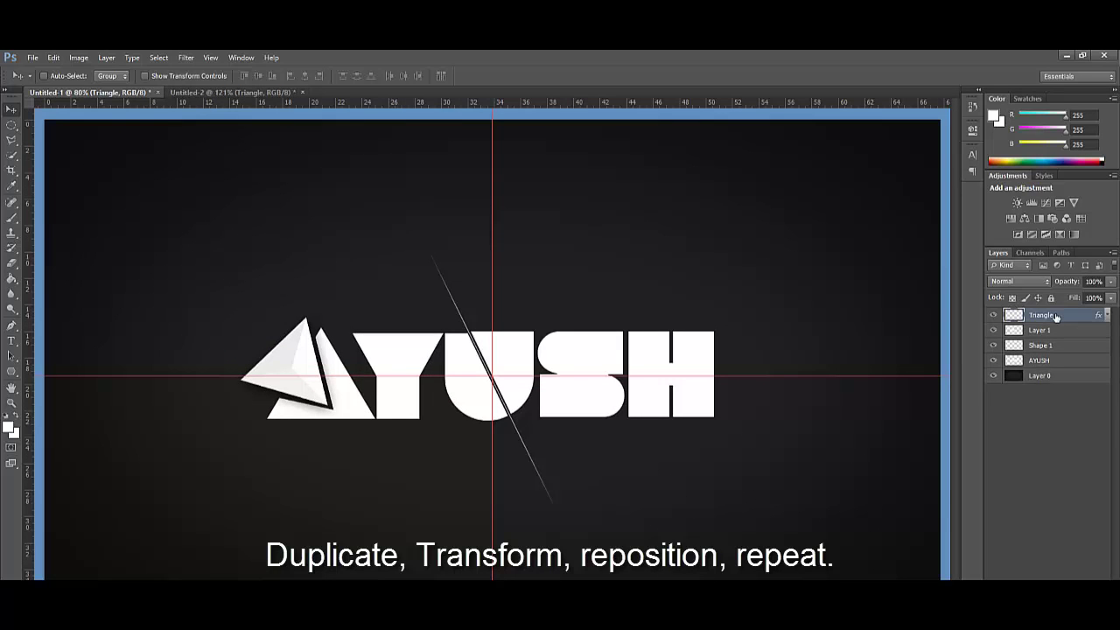
pyautogui.hotkey('ctrl', 'j')
pyautogui.moveTo(307, 360); pyautogui.dragTo(232, 372)
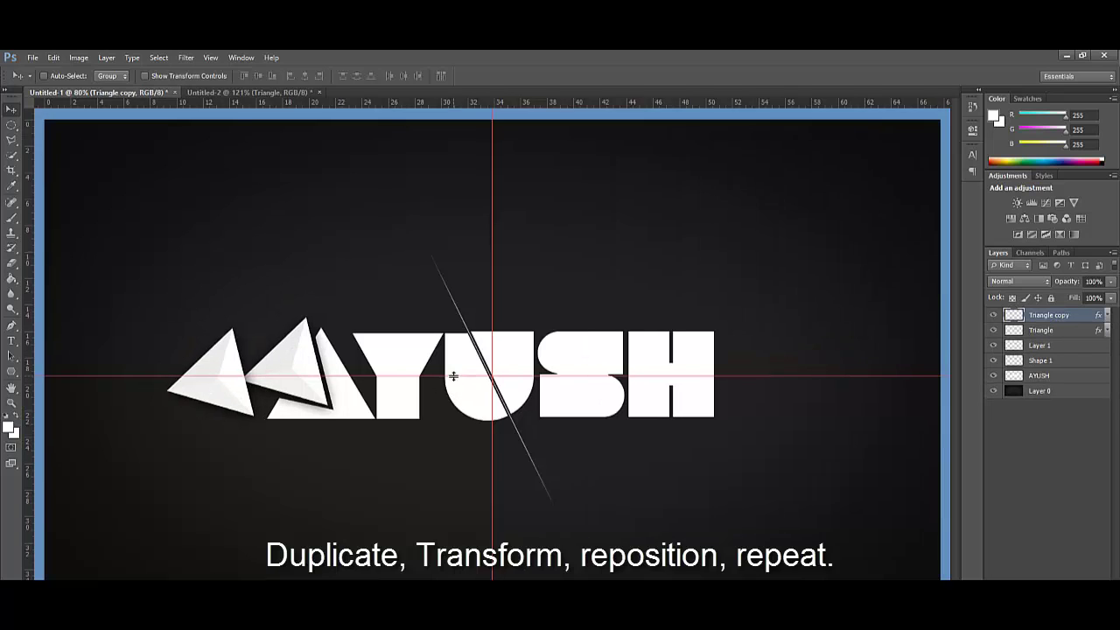
pyautogui.moveTo(499, 104); pyautogui.dragTo(582, 128)
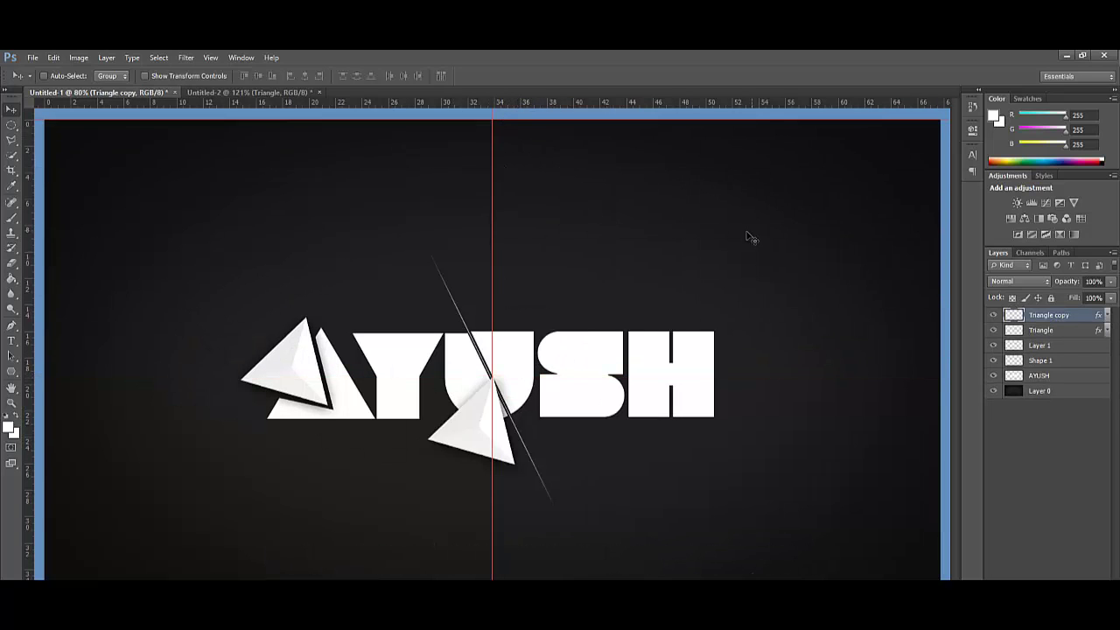
pyautogui.hotkey('ctrl', 't')
pyautogui.moveTo(254, 329); pyautogui.dragTo(230, 348)
pyautogui.press('Return')
pyautogui.hotkey('ctrl', 'z')
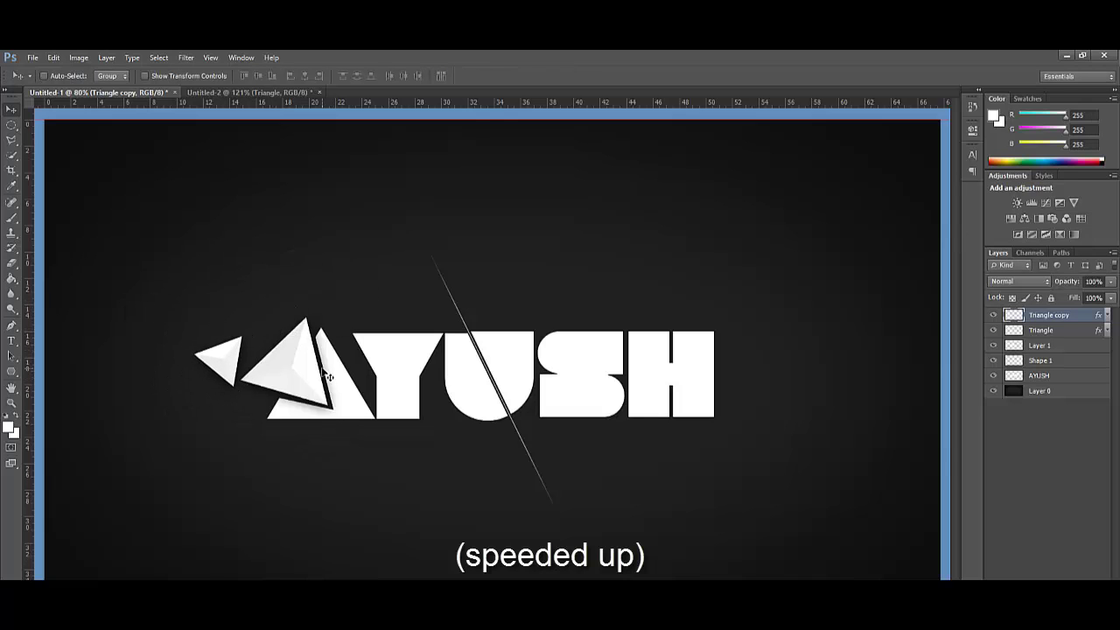
pyautogui.hotkey('ctrl', 't')
pyautogui.press('Return')
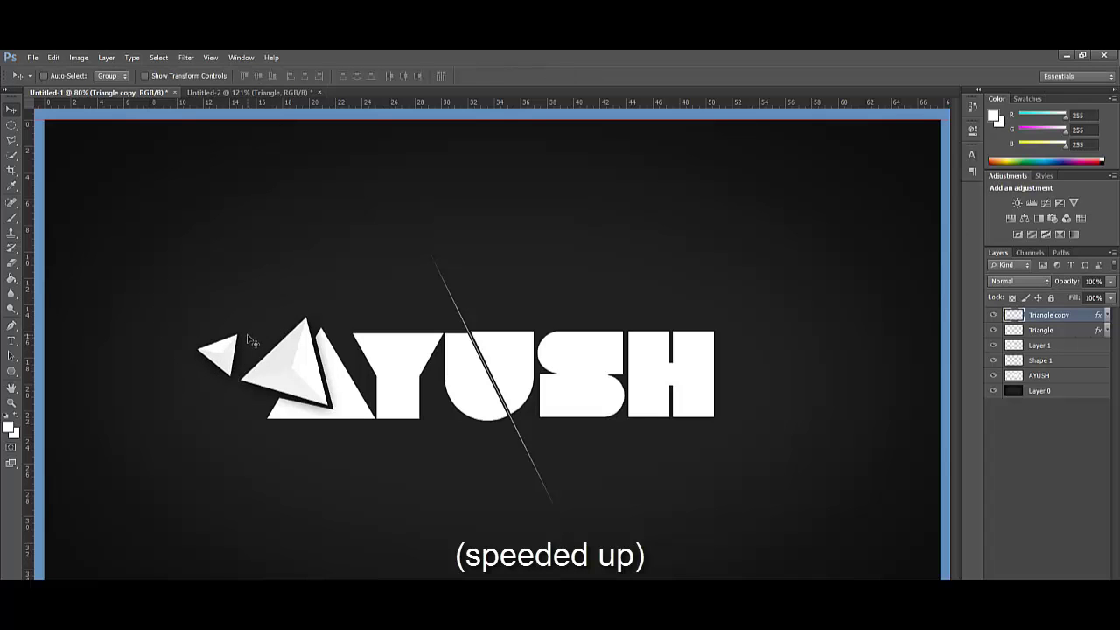
# Add more small, rotated triangle copies down-left and at the far left of the A.
pyautogui.moveTo(217, 359)
pyautogui.mouseDown()
pyautogui.moveTo(203, 404)
pyautogui.moveTo(229, 378)
pyautogui.moveTo(187, 376)
pyautogui.moveTo(182, 390)
pyautogui.moveTo(169, 360)
pyautogui.moveTo(179, 349)
pyautogui.moveTo(145, 378)
pyautogui.mouseUp()
pyautogui.hotkey('ctrl', 't')
pyautogui.press('Return')
pyautogui.hotkey('ctrl', 't')
pyautogui.press('Return')
pyautogui.hotkey('ctrl', 't')
pyautogui.press('Return')
pyautogui.hotkey('ctrl', 't')
pyautogui.press('Return')
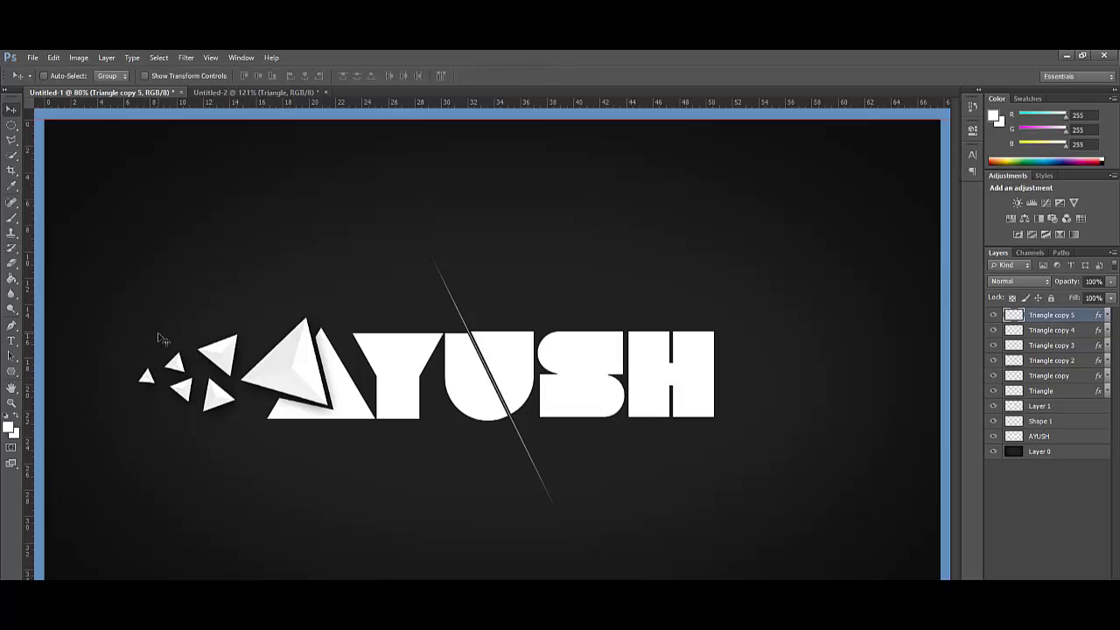
pyautogui.moveTo(159, 337); pyautogui.dragTo(168, 352)
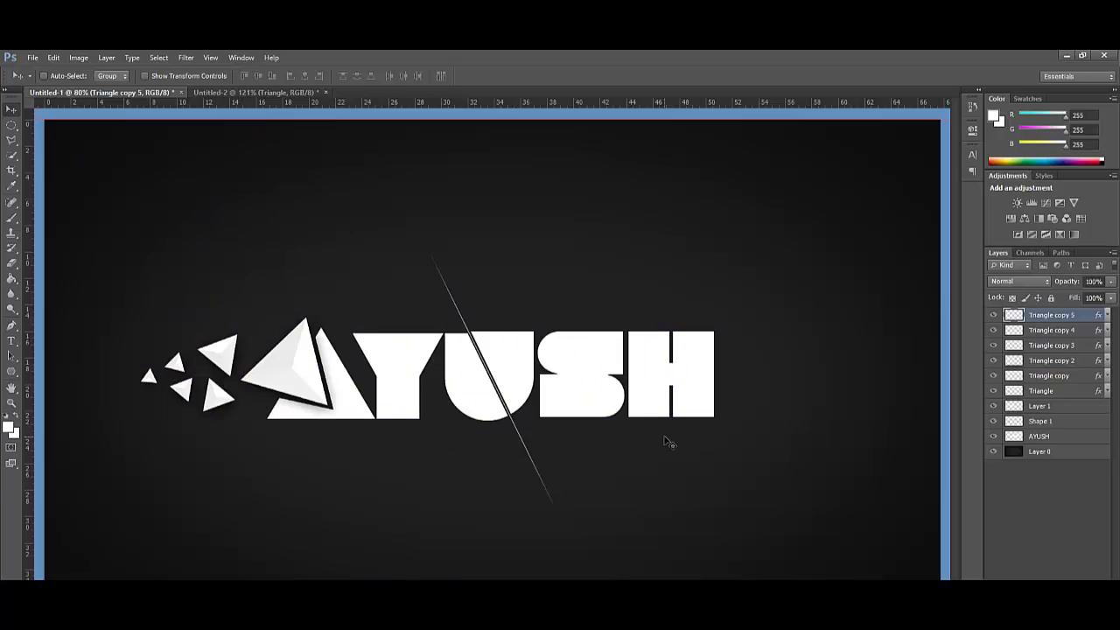
# Duplicate the large triangle, move it right of the H, and rotate it to point left.
pyautogui.click(1062, 393)
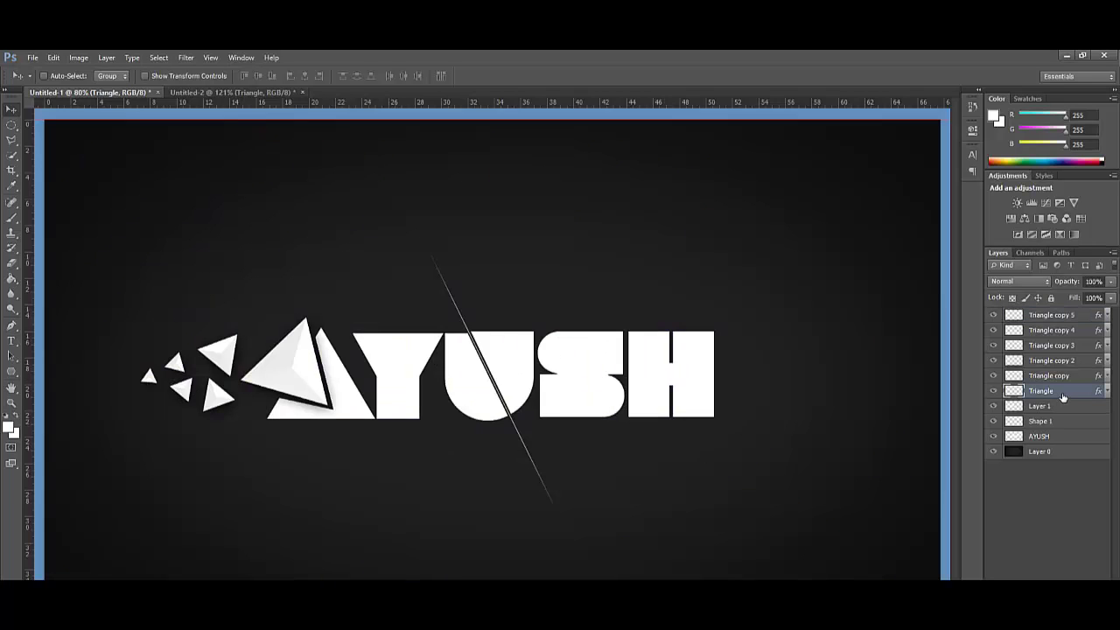
pyautogui.hotkey('ctrl', 'j')
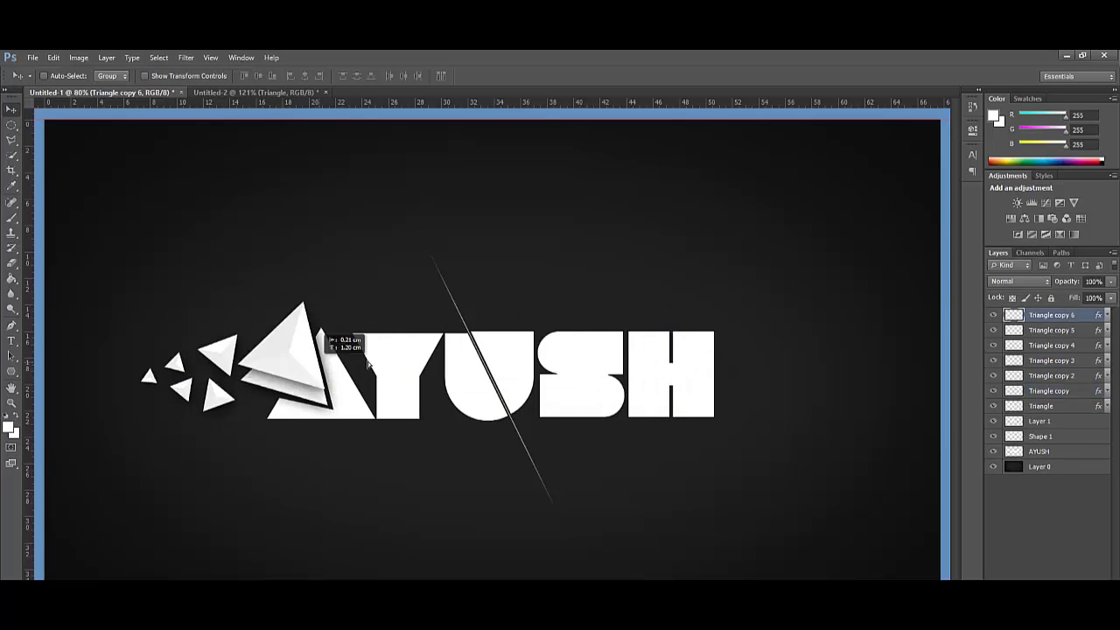
pyautogui.moveTo(302, 363)
pyautogui.mouseDown()
pyautogui.moveTo(760, 378)
pyautogui.moveTo(770, 364)
pyautogui.mouseUp()
pyautogui.hotkey('ctrl', 't')
pyautogui.press('Return')
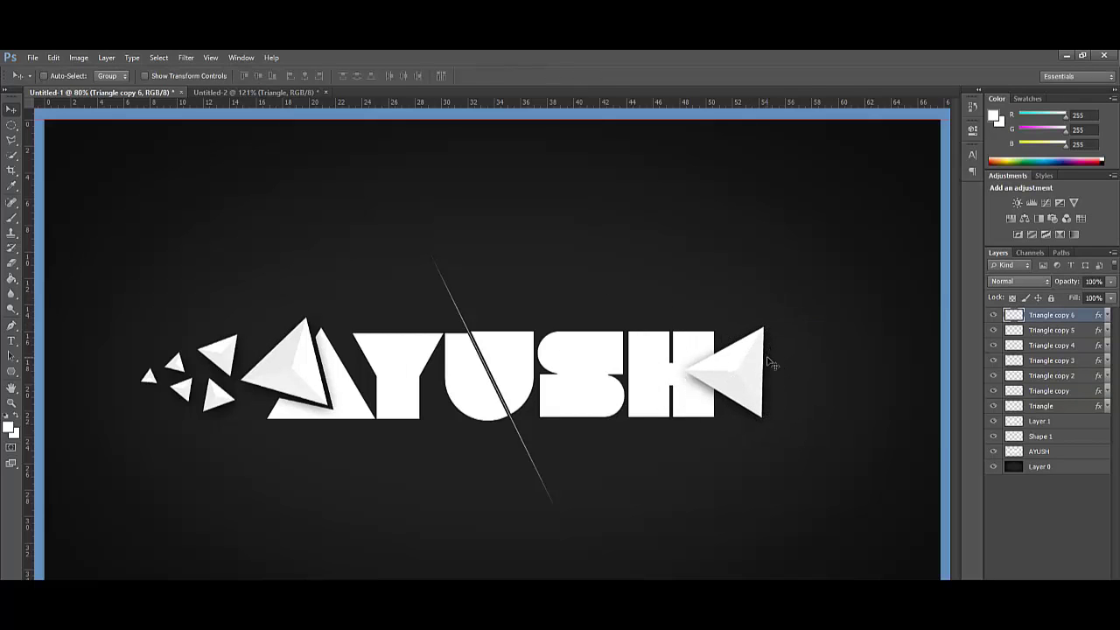
# Delete the part of the H overlapped by the left-pointing triangle using a polygonal lasso selection.
pyautogui.press('l')
pyautogui.scroll(5, 763, 362)
pyautogui.click(689, 268)
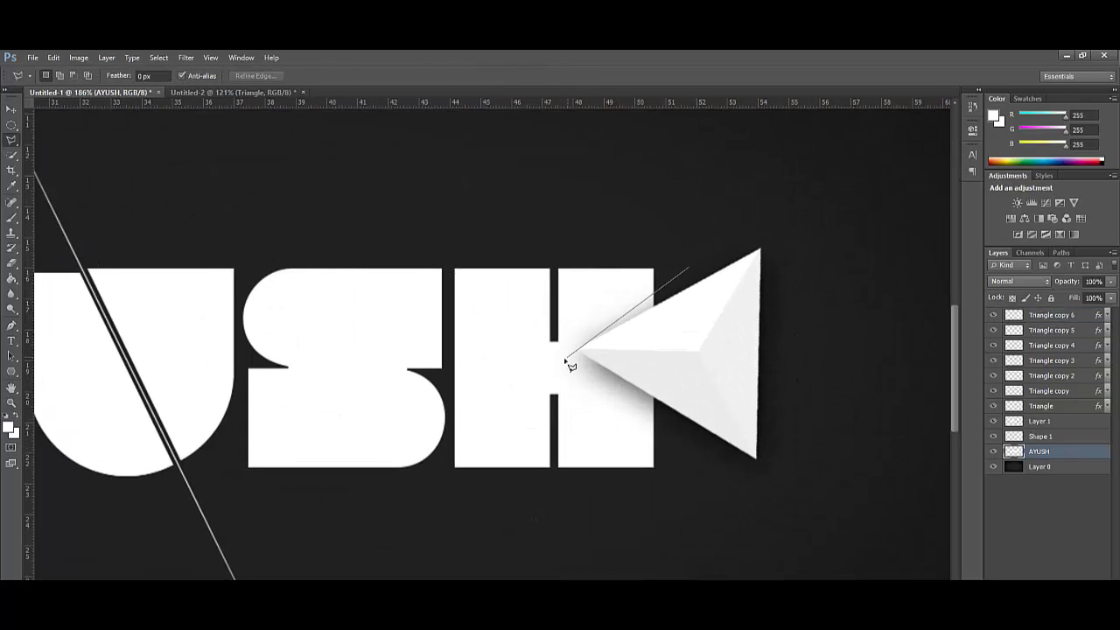
pyautogui.click(566, 359)
pyautogui.click(760, 495)
pyautogui.press('Return')
pyautogui.press('Delete')
pyautogui.hotkey('ctrl', 'd')
pyautogui.press('v')
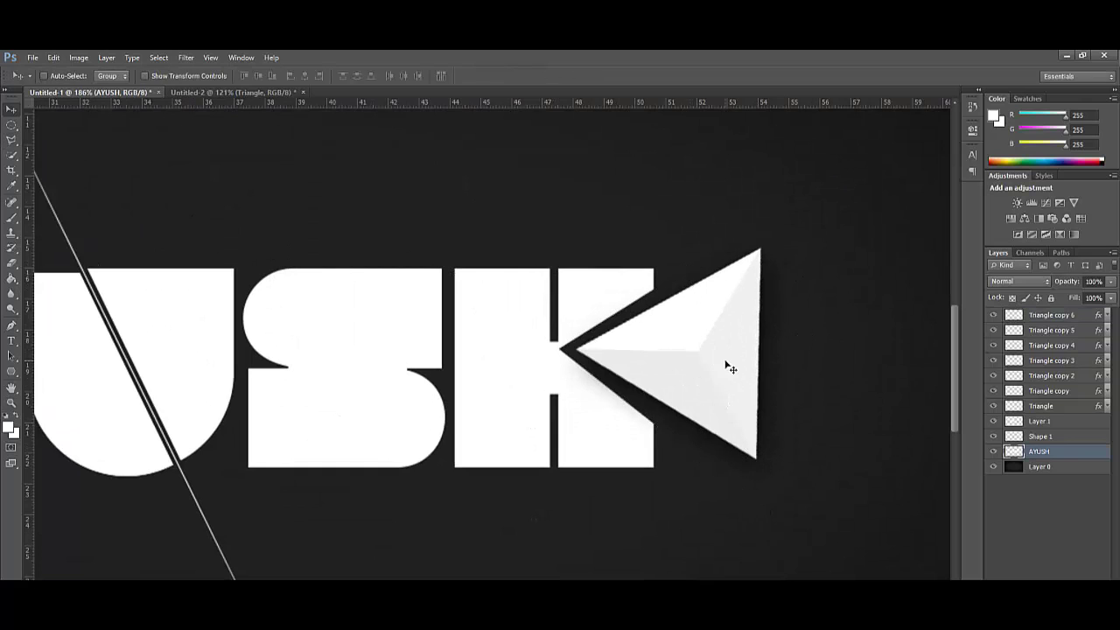
pyautogui.keyDown('ctrl'); pyautogui.click(725, 375); pyautogui.keyUp('ctrl')
pyautogui.hotkey('ctrl', '0')
# Move a triangle copy further right of the H and place a rotated copy below it.
pyautogui.moveTo(720, 380); pyautogui.dragTo(802, 371)
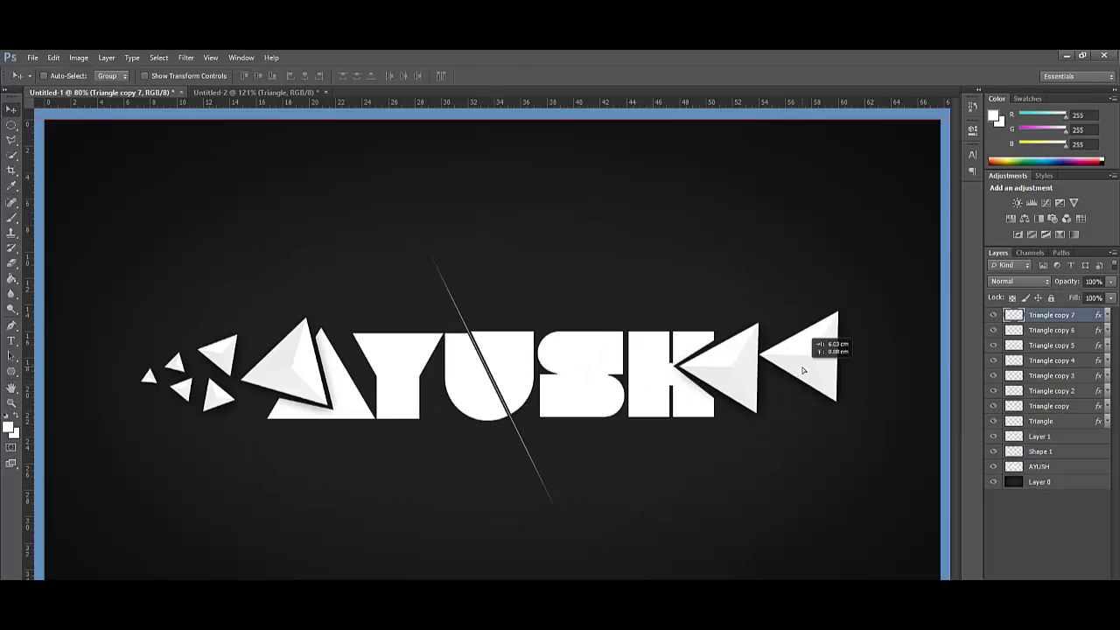
pyautogui.hotkey('ctrl', 't')
pyautogui.moveTo(840, 316)
pyautogui.mouseDown()
pyautogui.moveTo(809, 337)
pyautogui.moveTo(832, 375)
pyautogui.moveTo(834, 427)
pyautogui.mouseUp()
pyautogui.press('Return')
pyautogui.hotkey('ctrl', 't')
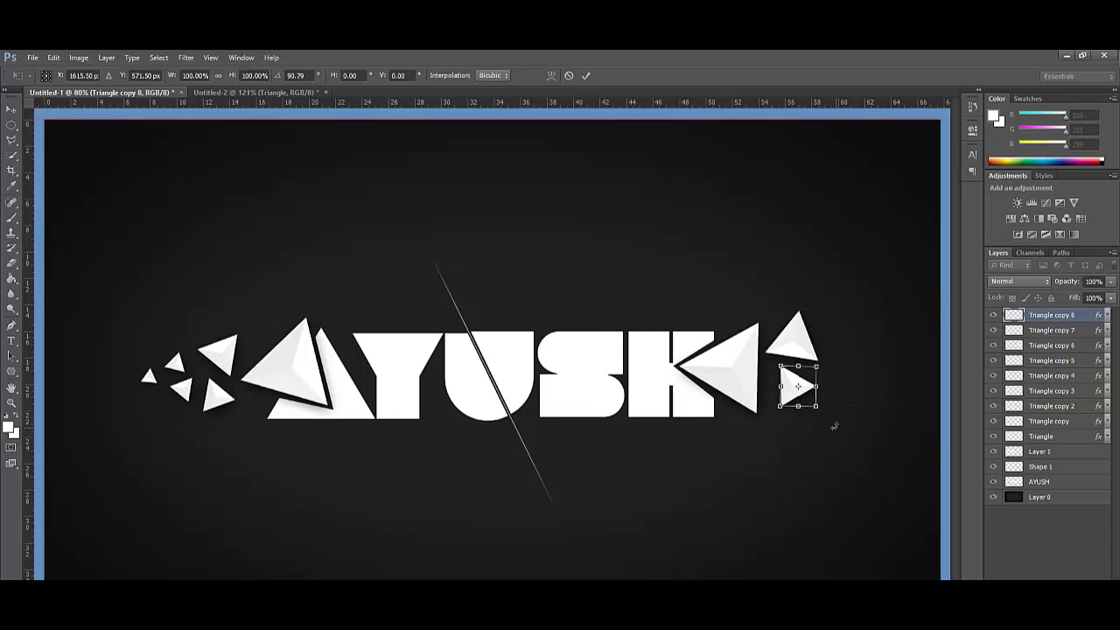
pyautogui.press('Return')
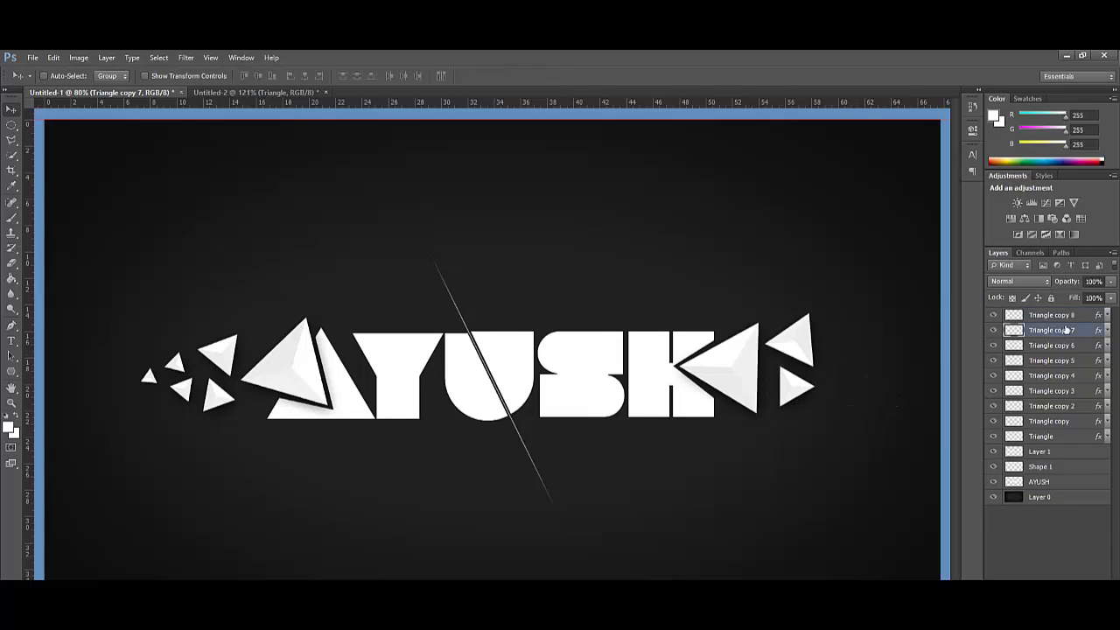
# Add more shrunken, rotated triangle copies to the right-hand cluster.
pyautogui.moveTo(798, 385); pyautogui.dragTo(844, 359)
pyautogui.hotkey('ctrl', 't')
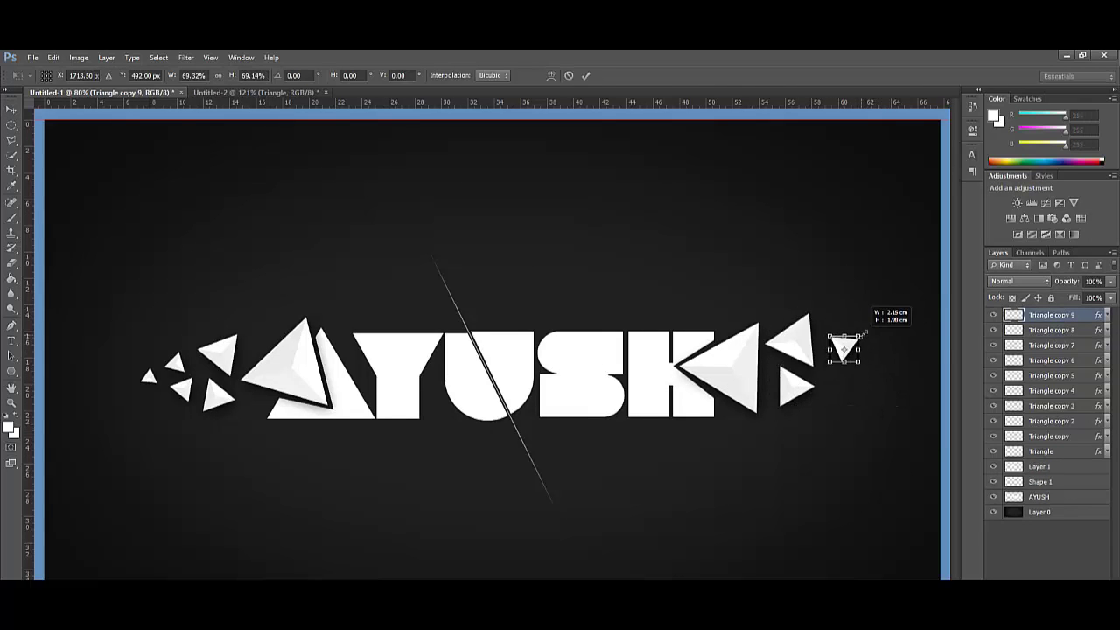
pyautogui.press('Return')
pyautogui.hotkey('ctrl', 't')
pyautogui.moveTo(862, 328)
pyautogui.mouseDown()
pyautogui.moveTo(870, 370)
pyautogui.moveTo(871, 322)
pyautogui.moveTo(890, 354)
pyautogui.mouseUp()
pyautogui.press('Return')
pyautogui.hotkey('ctrl', 't')
pyautogui.press('Return')
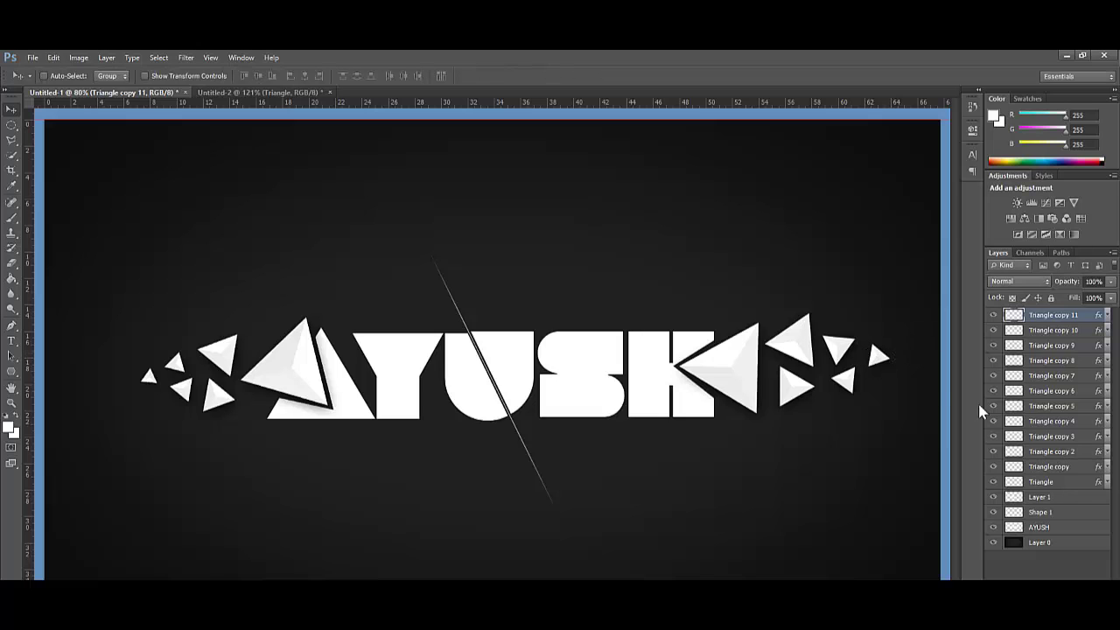
# Transform the rightmost triangle and nudge it down into place.
pyautogui.hotkey('ctrl', 't')
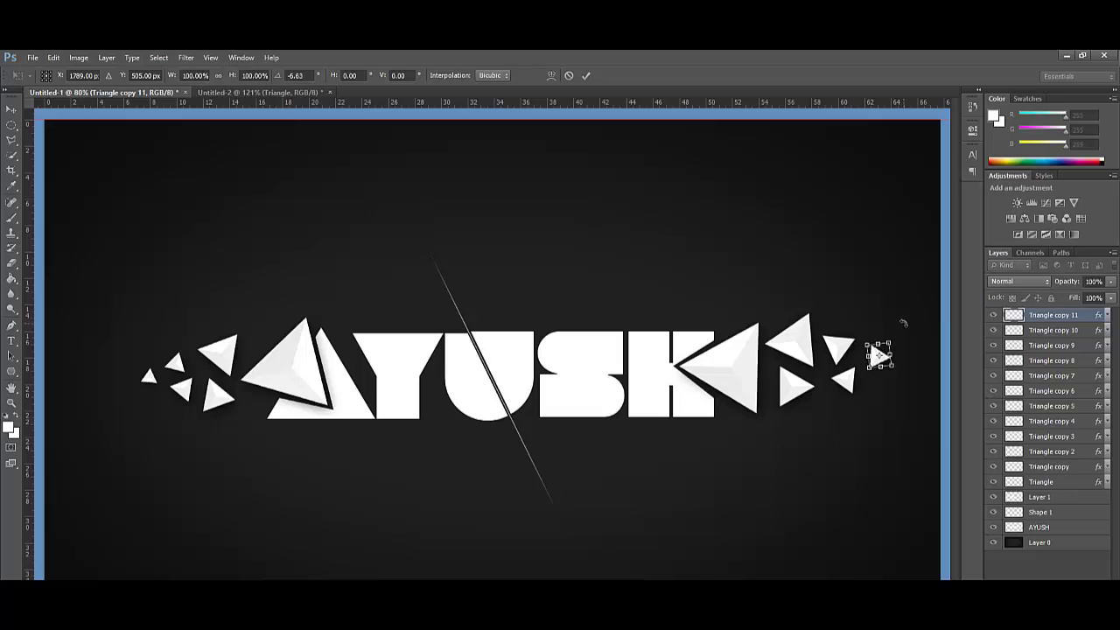
pyautogui.press('Return')
pyautogui.press('Down')
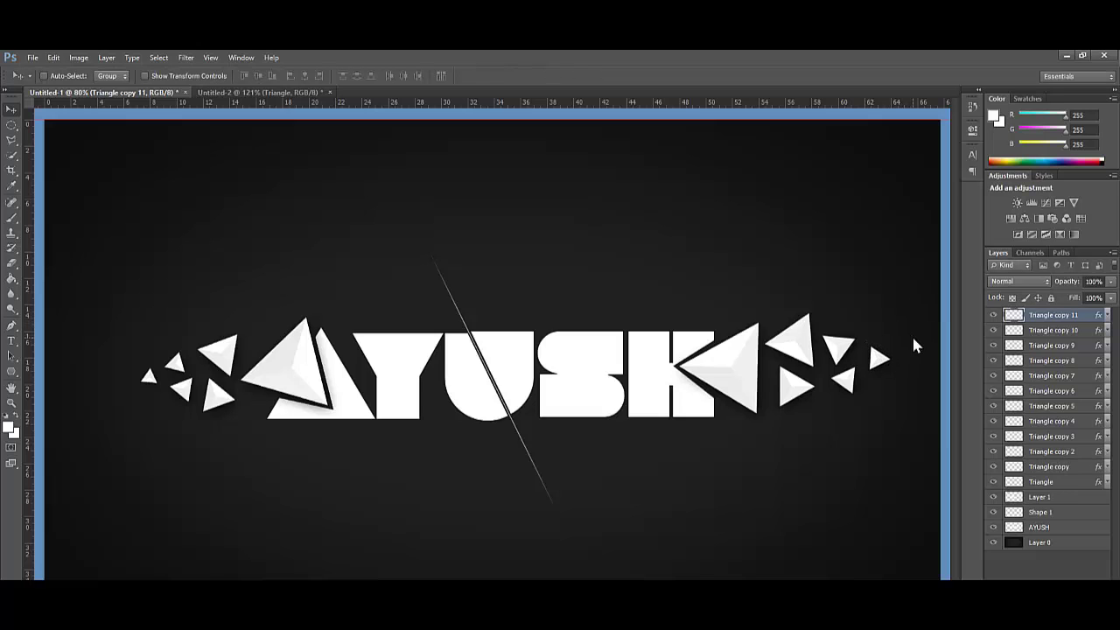
pyautogui.press('Down')
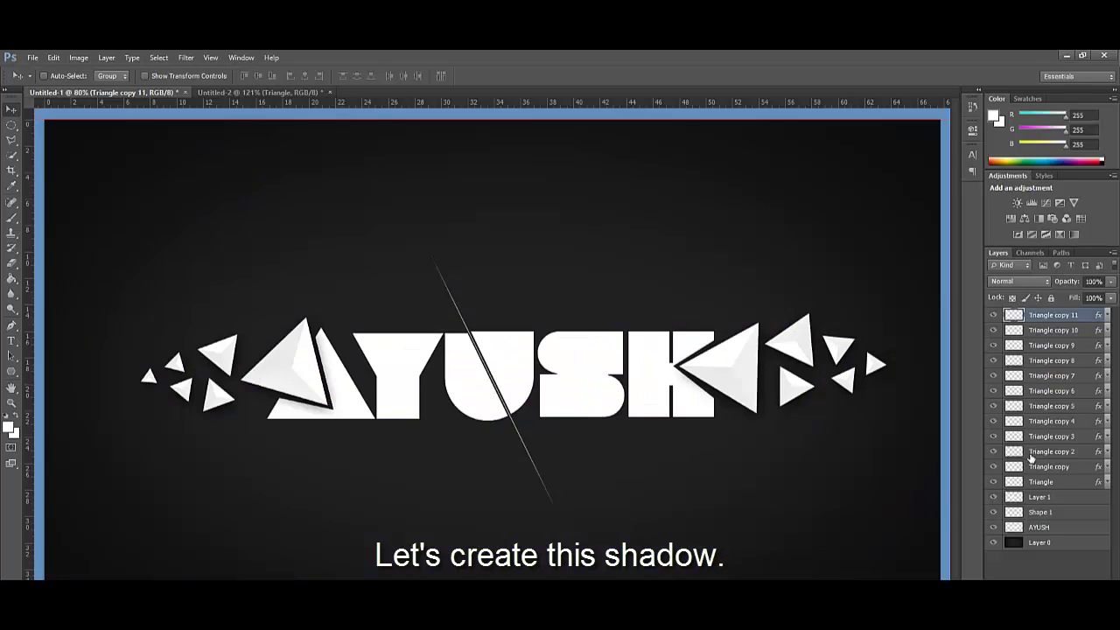
# Add a drop shadow with an enlarged size to Layer 1's lettering.
pyautogui.click(1048, 499)
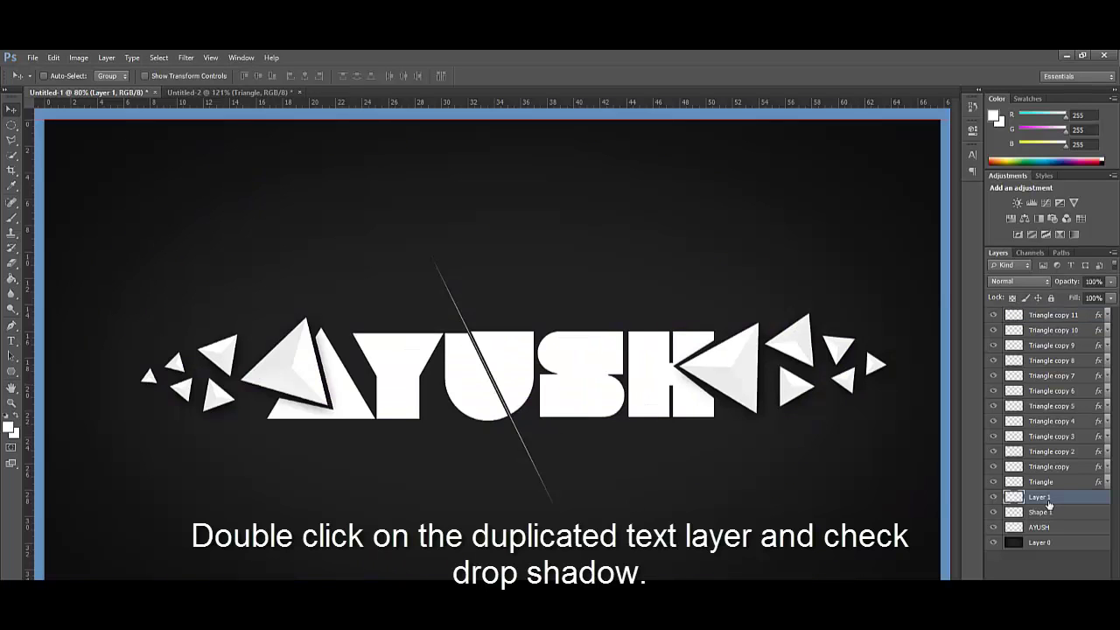
pyautogui.click(992, 527)
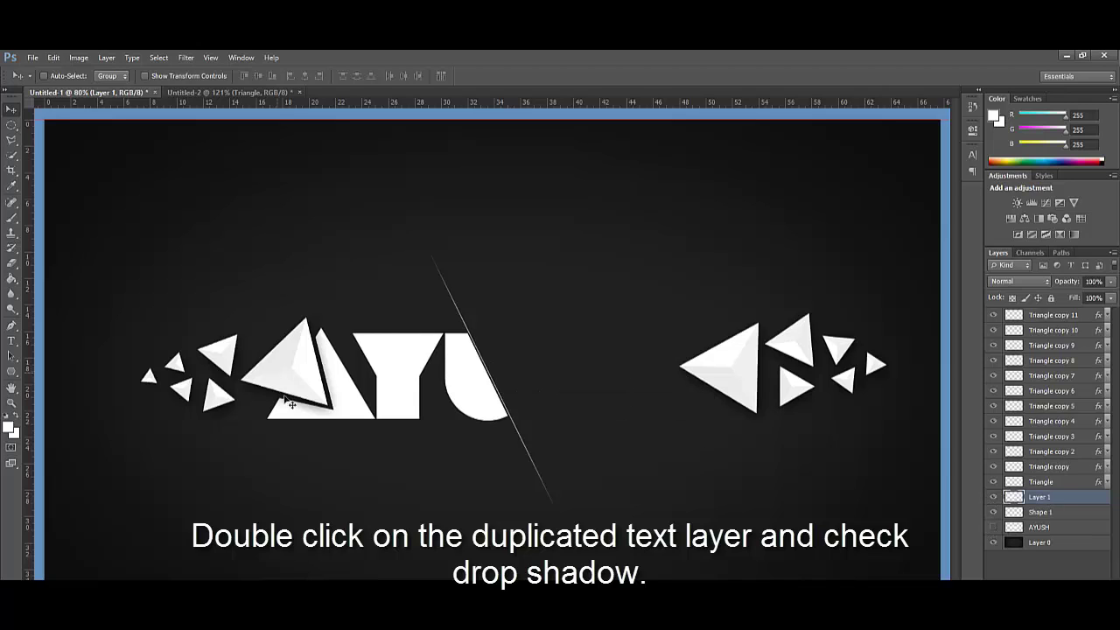
pyautogui.click(993, 527)
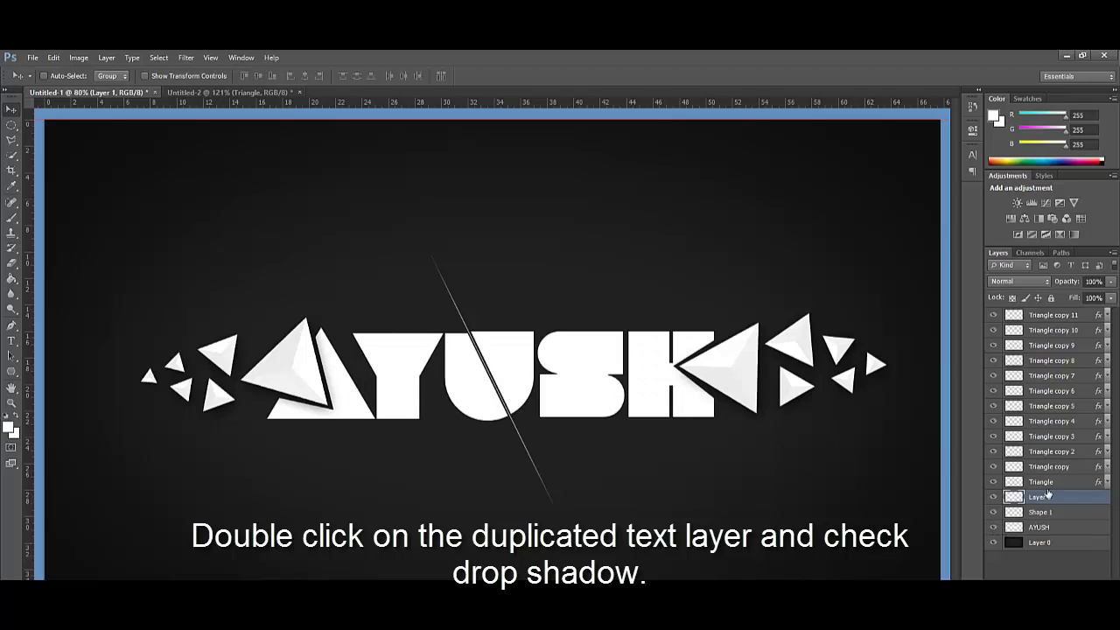
pyautogui.doubleClick(1050, 498)
pyautogui.doubleClick(1083, 498)
pyautogui.click(488, 383)
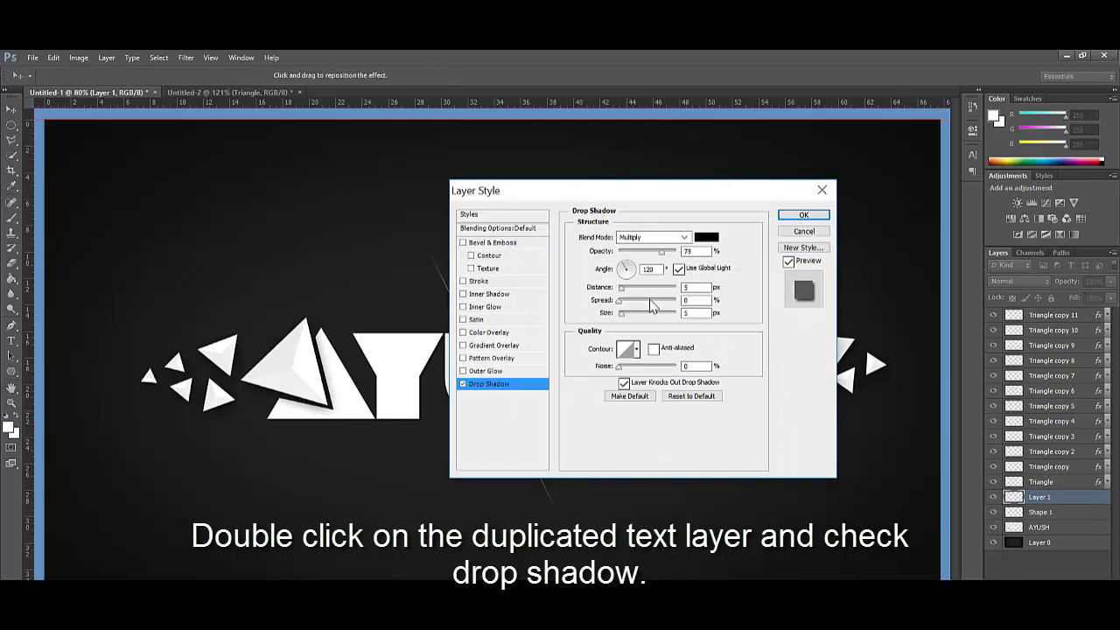
pyautogui.moveTo(596, 194); pyautogui.dragTo(785, 191)
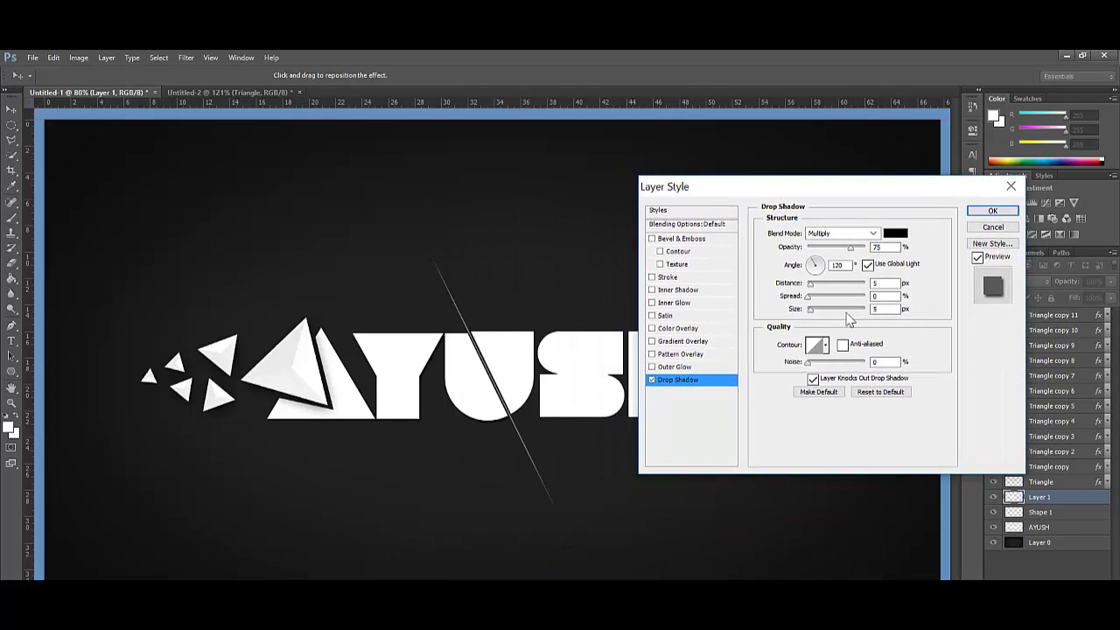
pyautogui.moveTo(813, 311); pyautogui.dragTo(842, 315)
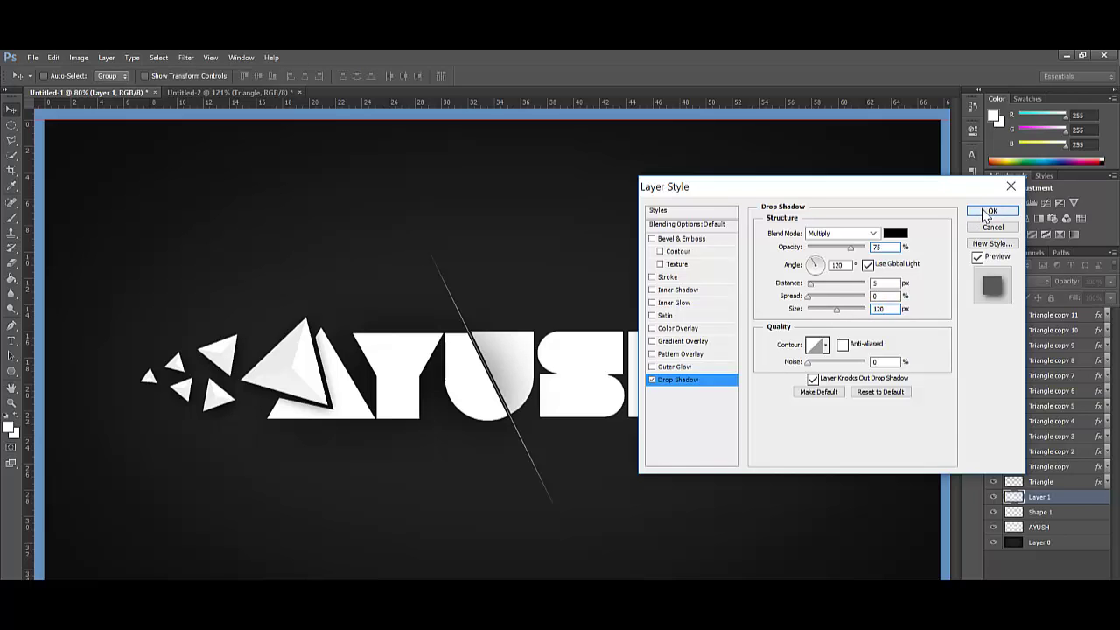
pyautogui.click(992, 211)
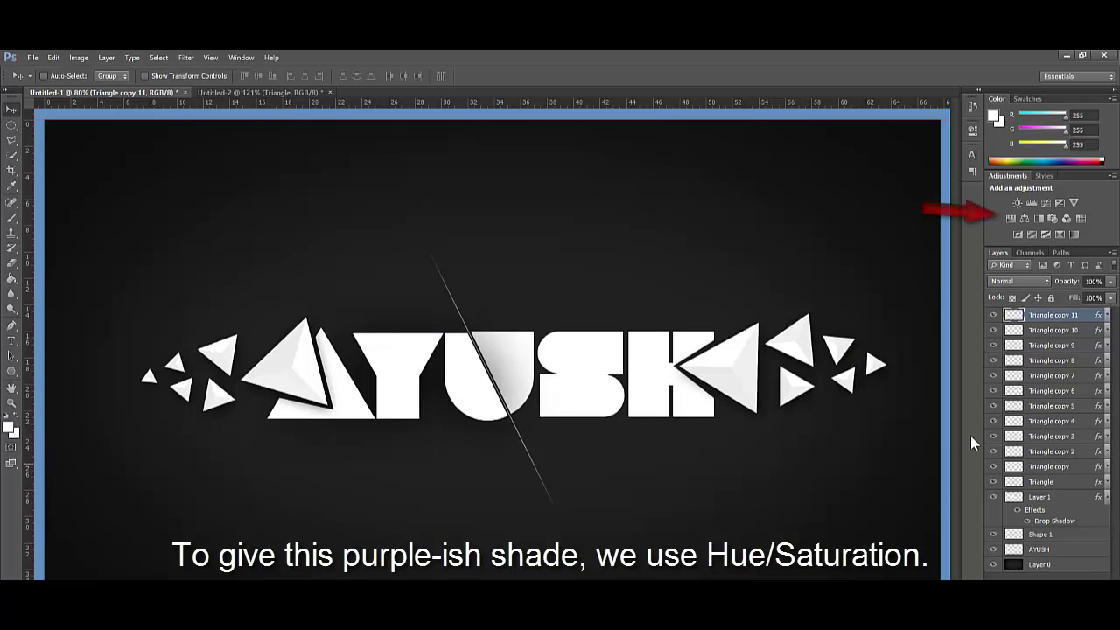
# Add a colorized Hue/Saturation adjustment layer with hue 234 and saturation 50.
pyautogui.click(1012, 218)
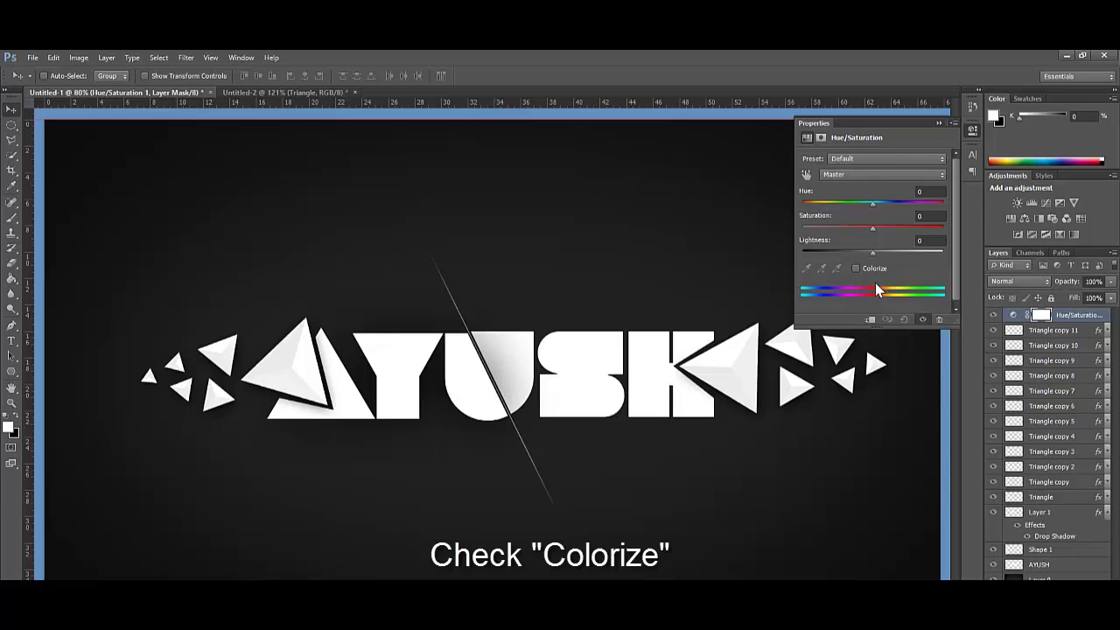
pyautogui.click(857, 268)
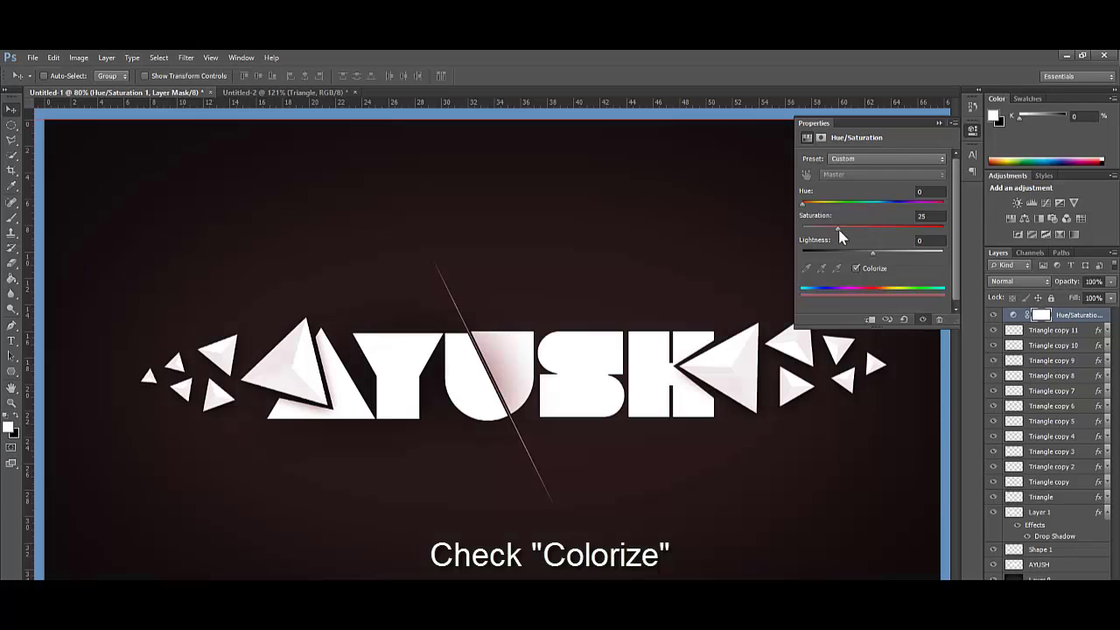
pyautogui.doubleClick(942, 215)
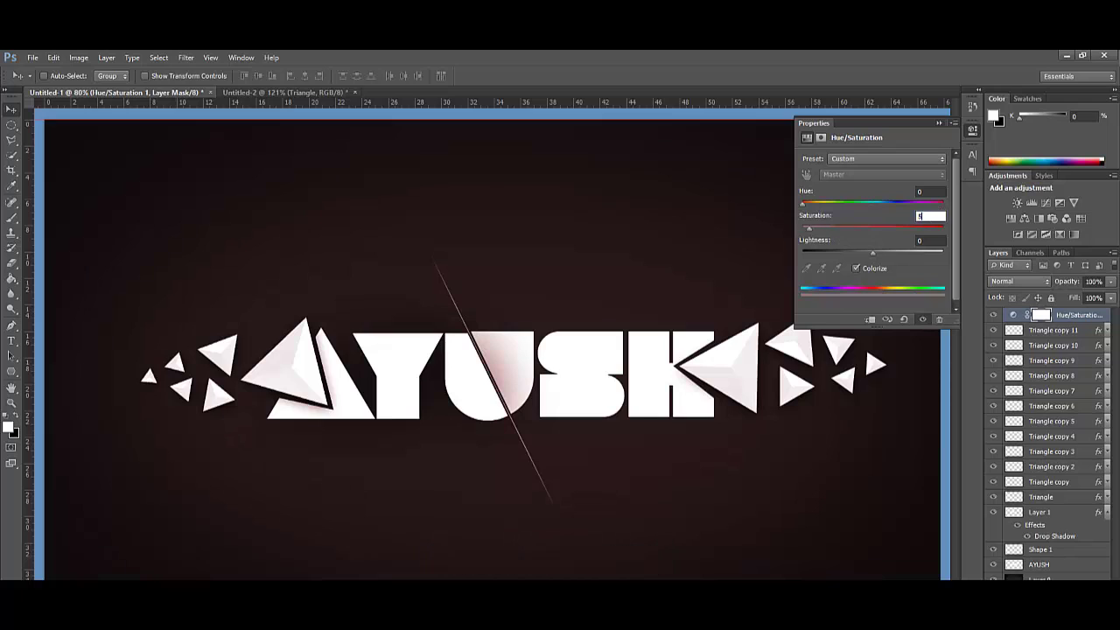
pyautogui.write('50')
pyautogui.press('Return')
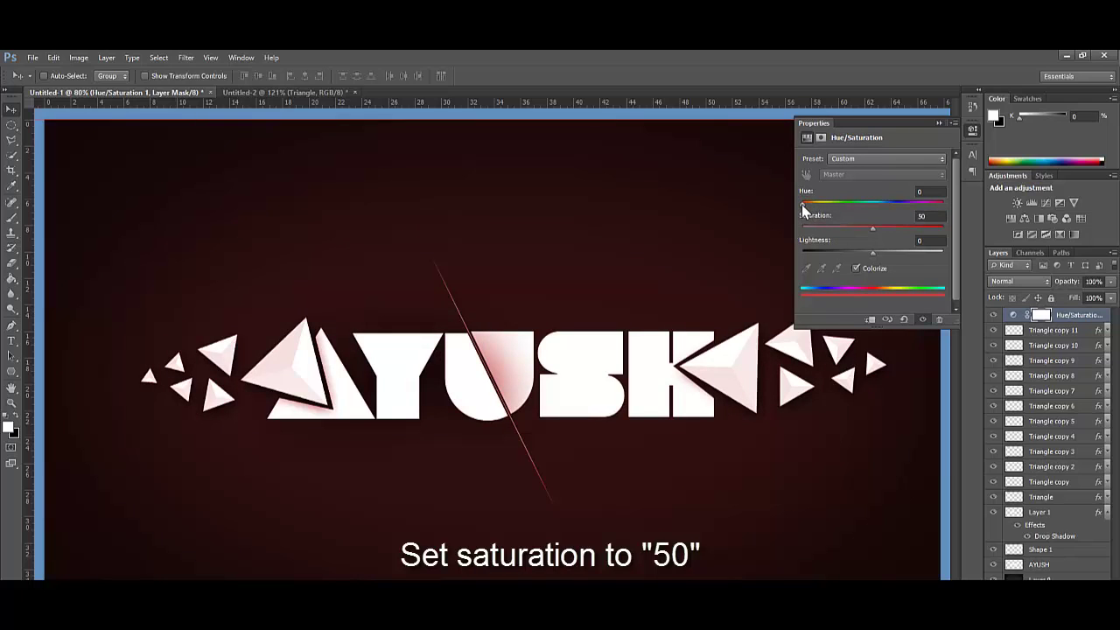
pyautogui.moveTo(804, 203)
pyautogui.mouseDown()
pyautogui.moveTo(895, 206)
pyautogui.moveTo(803, 216)
pyautogui.moveTo(928, 205)
pyautogui.moveTo(821, 213)
pyautogui.moveTo(917, 218)
pyautogui.moveTo(856, 219)
pyautogui.mouseUp()
pyautogui.moveTo(804, 221); pyautogui.dragTo(795, 219)
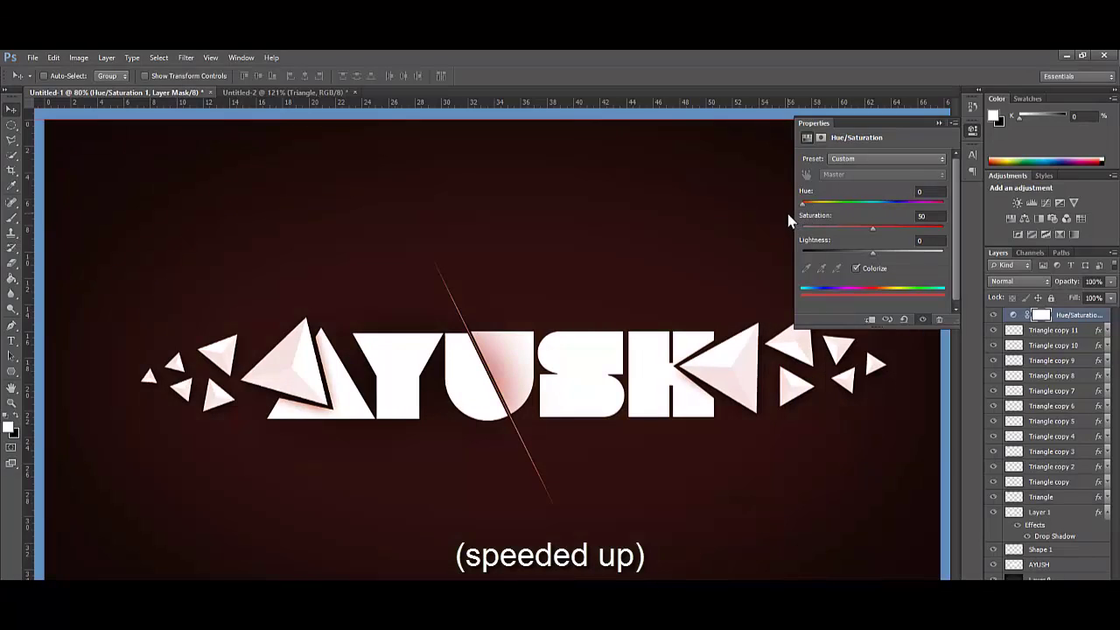
pyautogui.moveTo(873, 229); pyautogui.dragTo(965, 238)
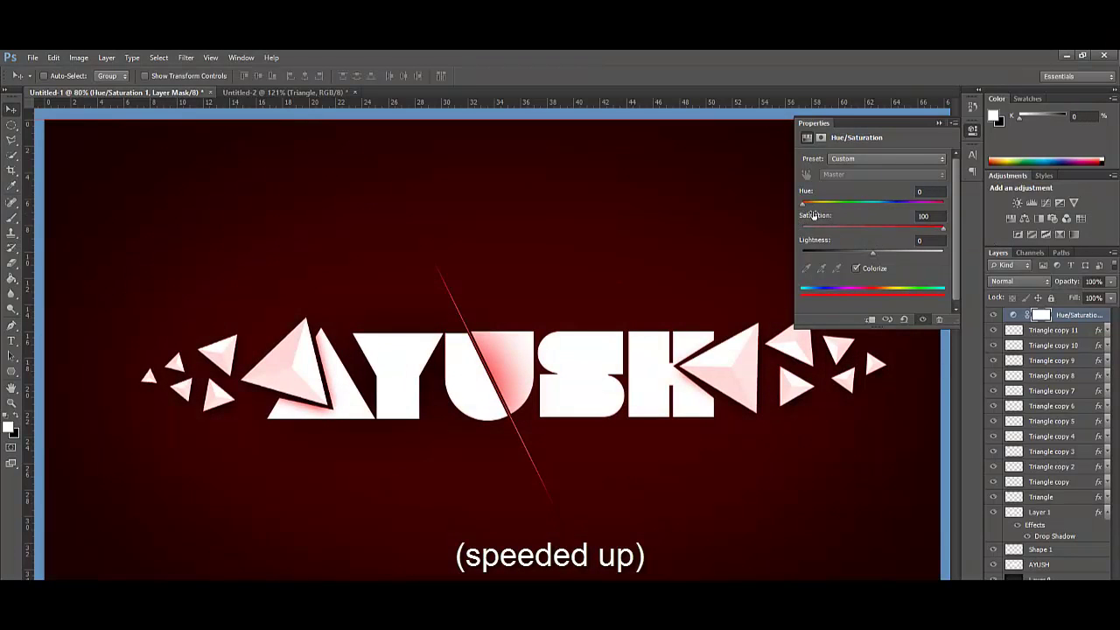
pyautogui.moveTo(802, 204)
pyautogui.mouseDown()
pyautogui.moveTo(881, 215)
pyautogui.moveTo(873, 229)
pyautogui.moveTo(926, 204)
pyautogui.moveTo(894, 204)
pyautogui.mouseUp()
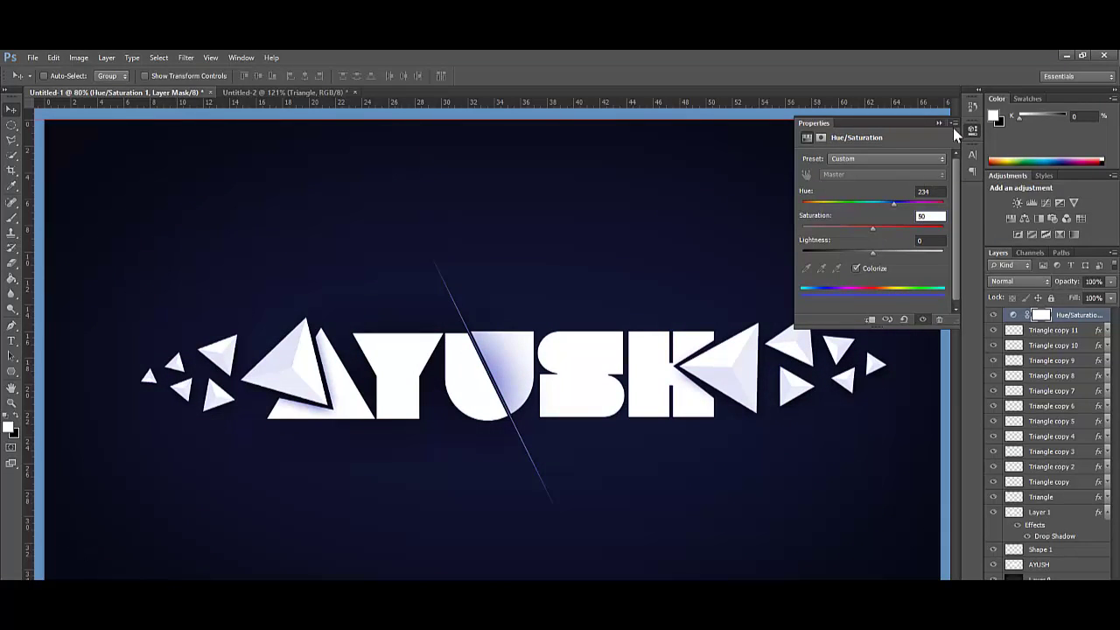
pyautogui.click(954, 126)
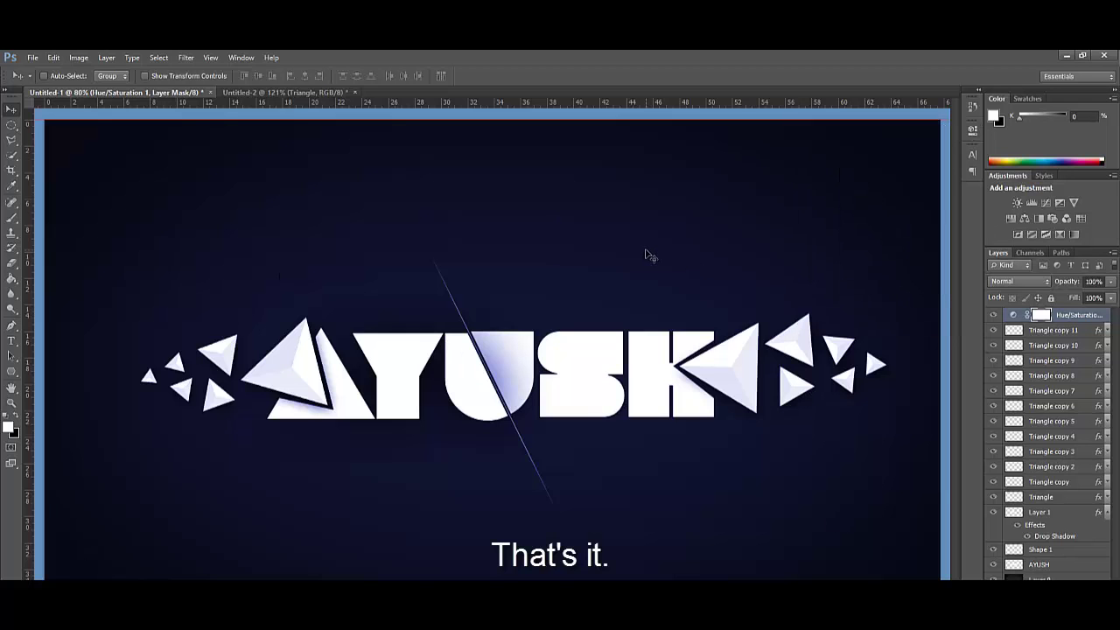